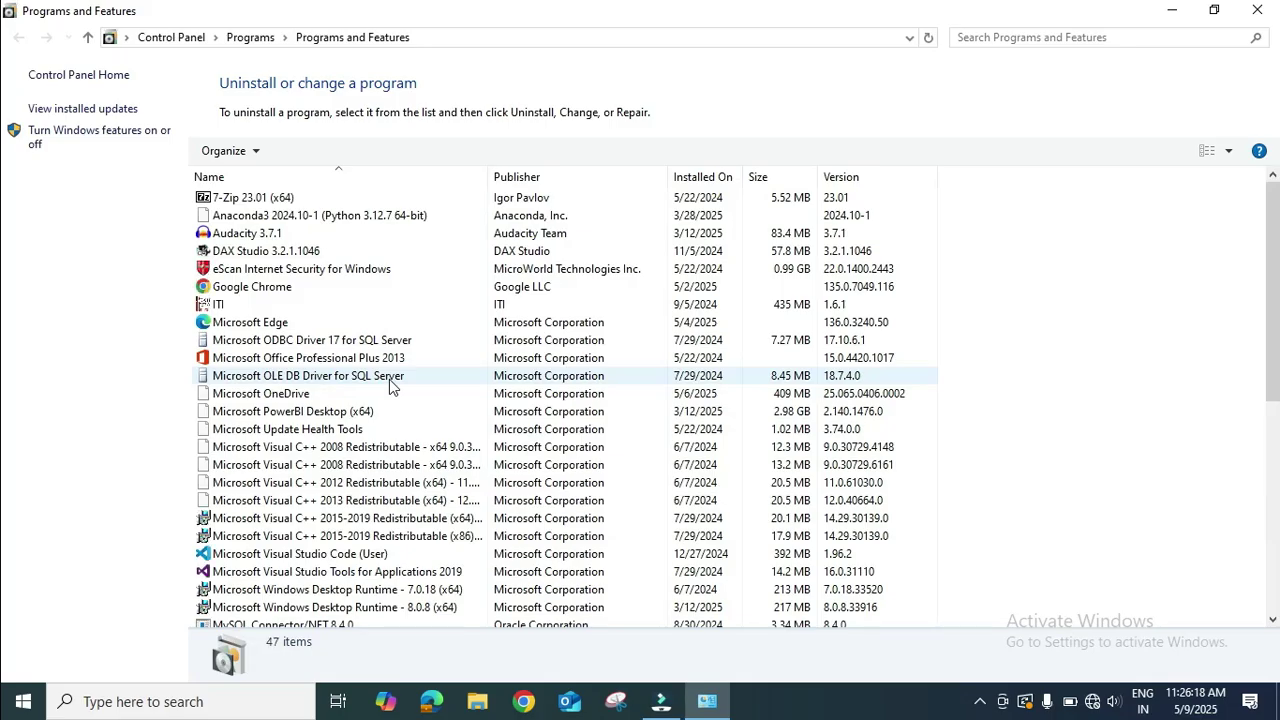
Uninstall MySQL Connector/NET 8.4.0 from Programs and Features, approving the confirmation and UAC prompt.
click(390, 385)
key(Down)
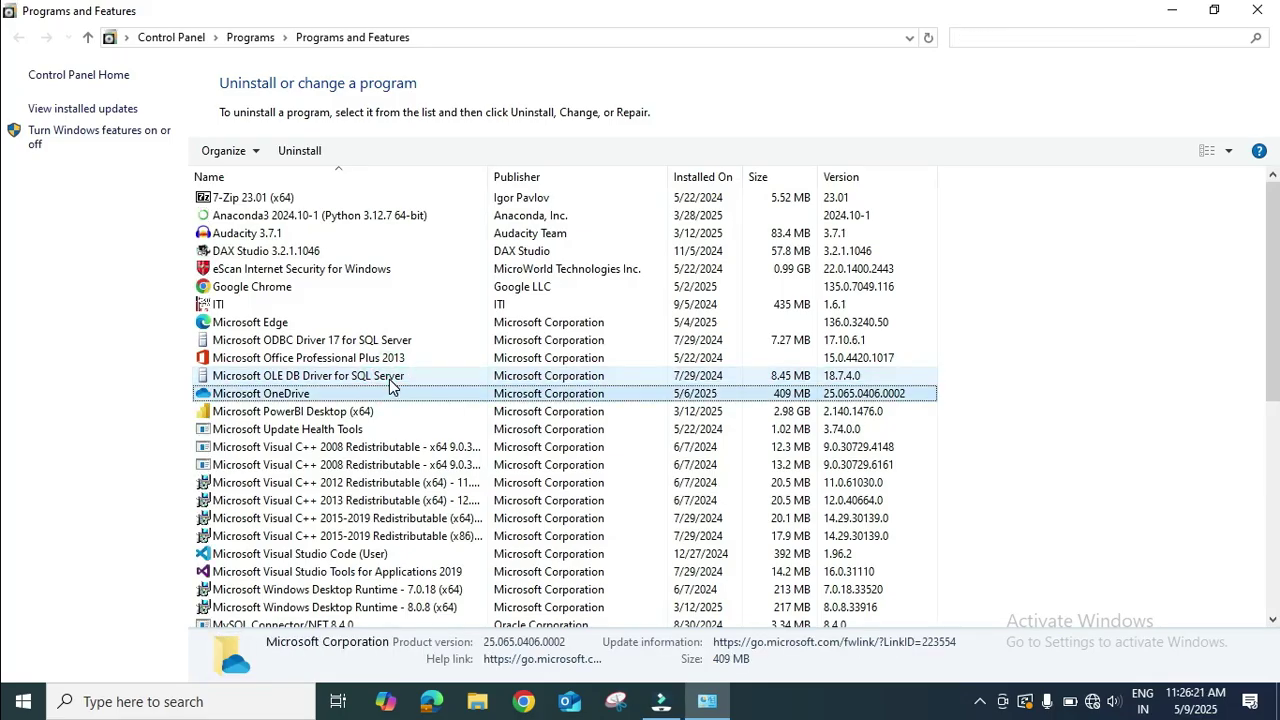
key(Down)
key(Down)
key(Down)
key(Down)
key(Down)
key(Down)
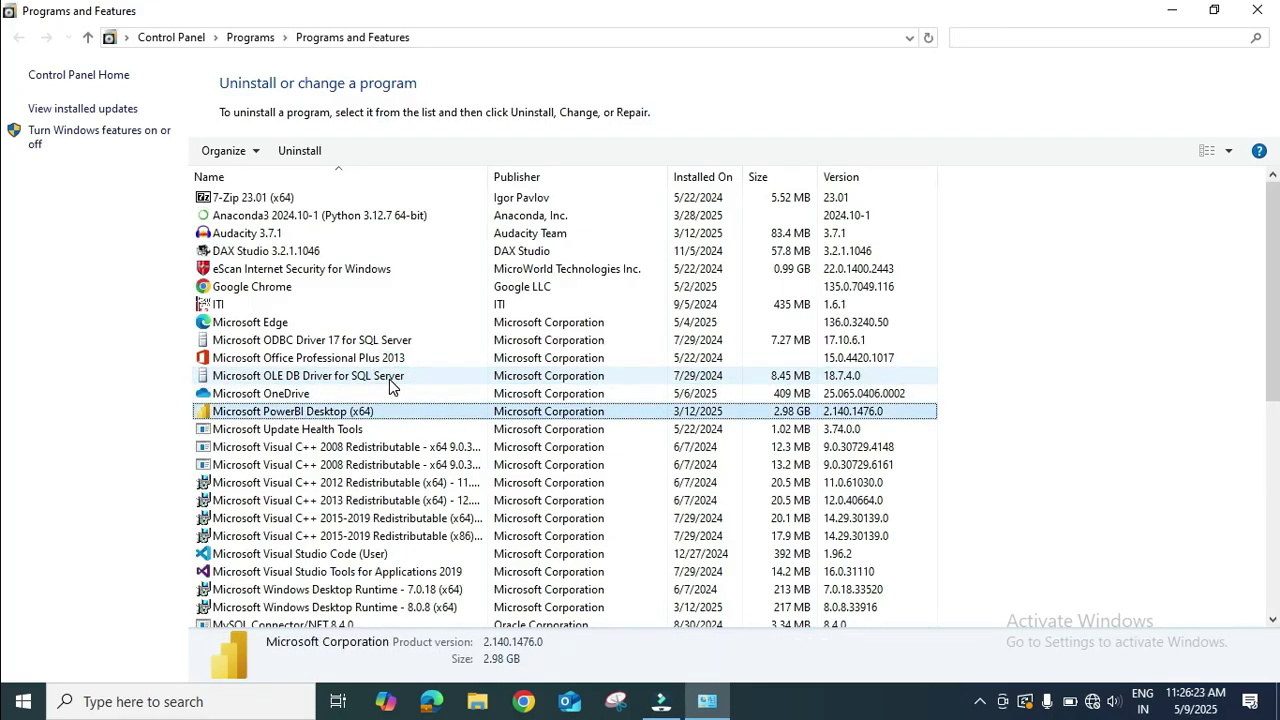
key(Down)
key(Down)
key(Down)
key(Down)
key(Down)
key(Down)
key(Down)
key(Down)
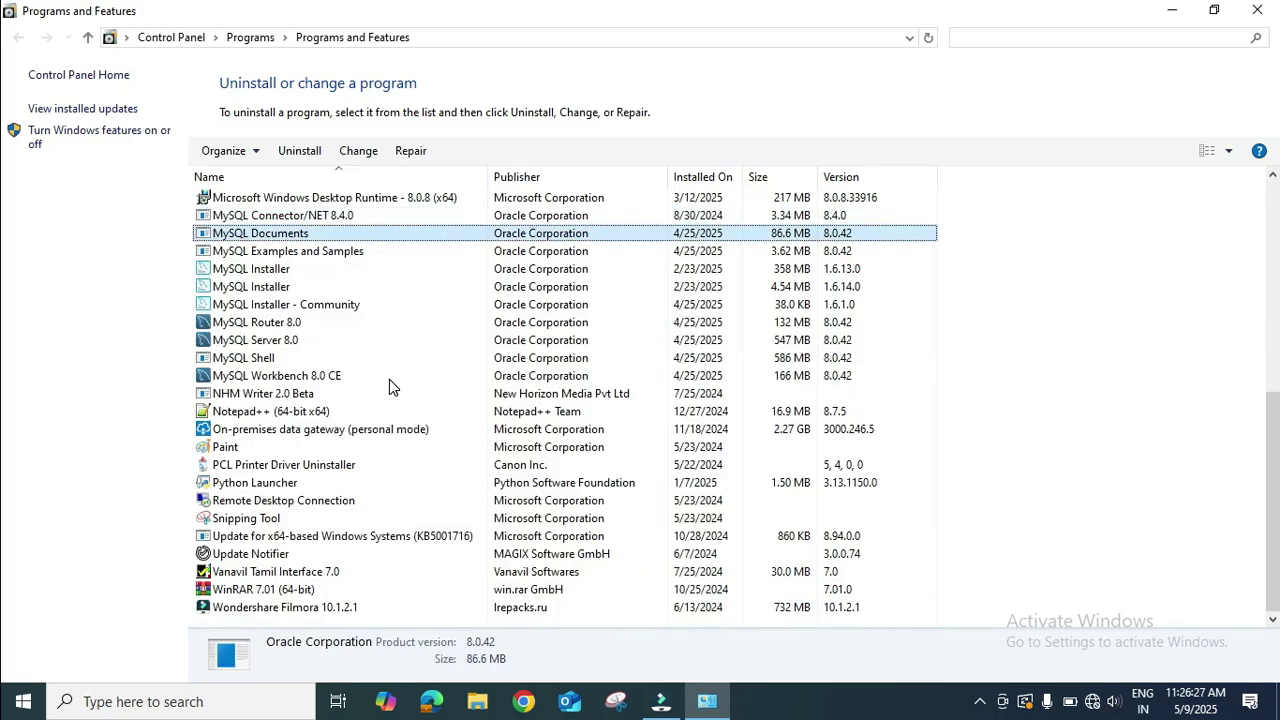
key(Up)
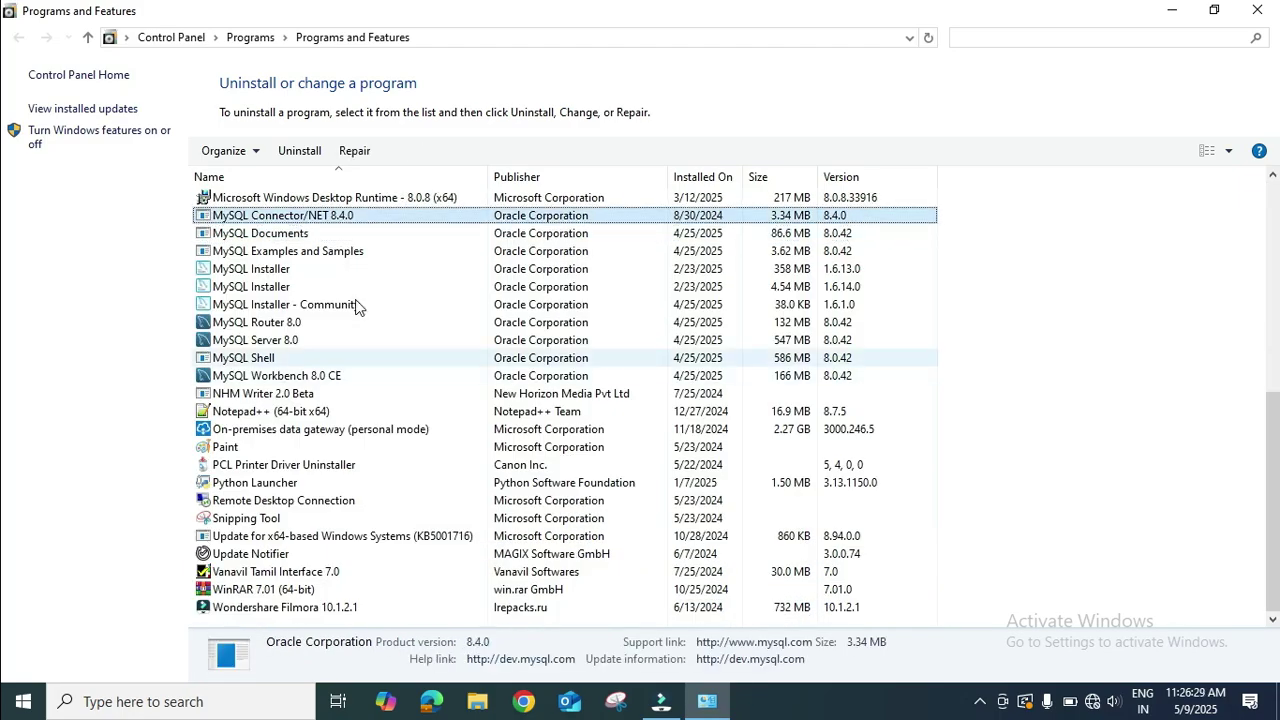
right_click(333, 224)
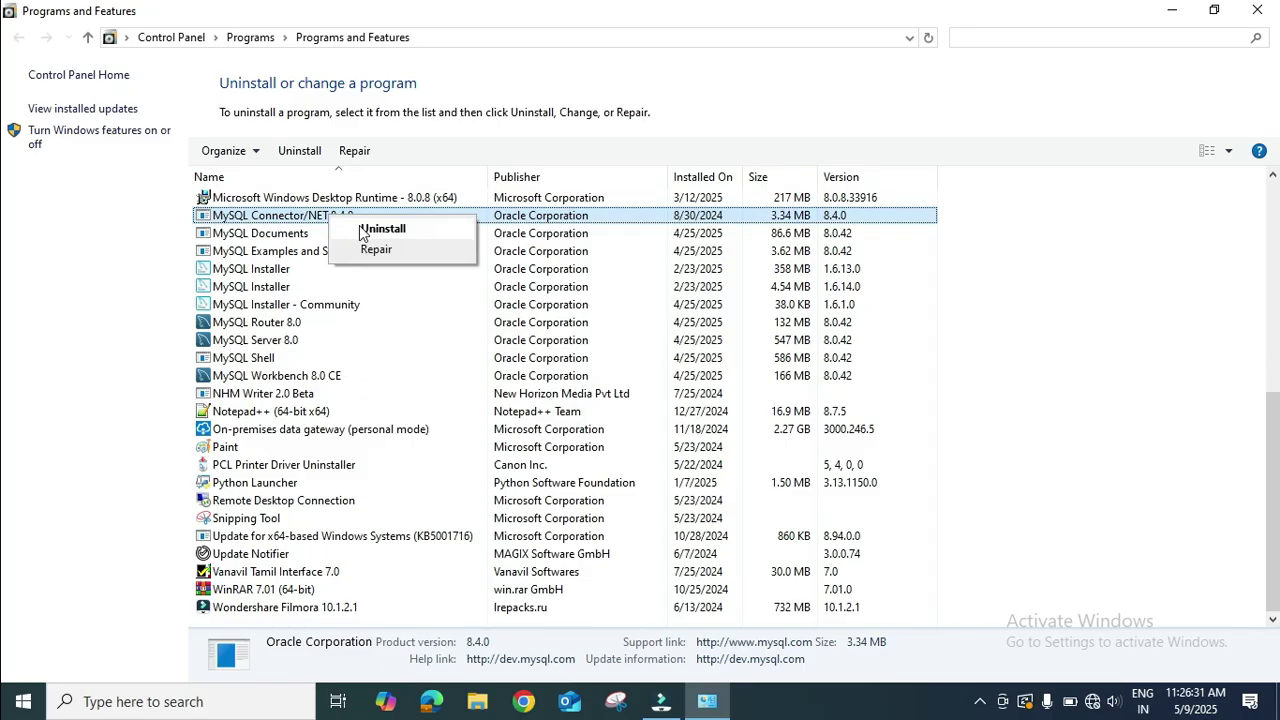
click(360, 229)
click(733, 349)
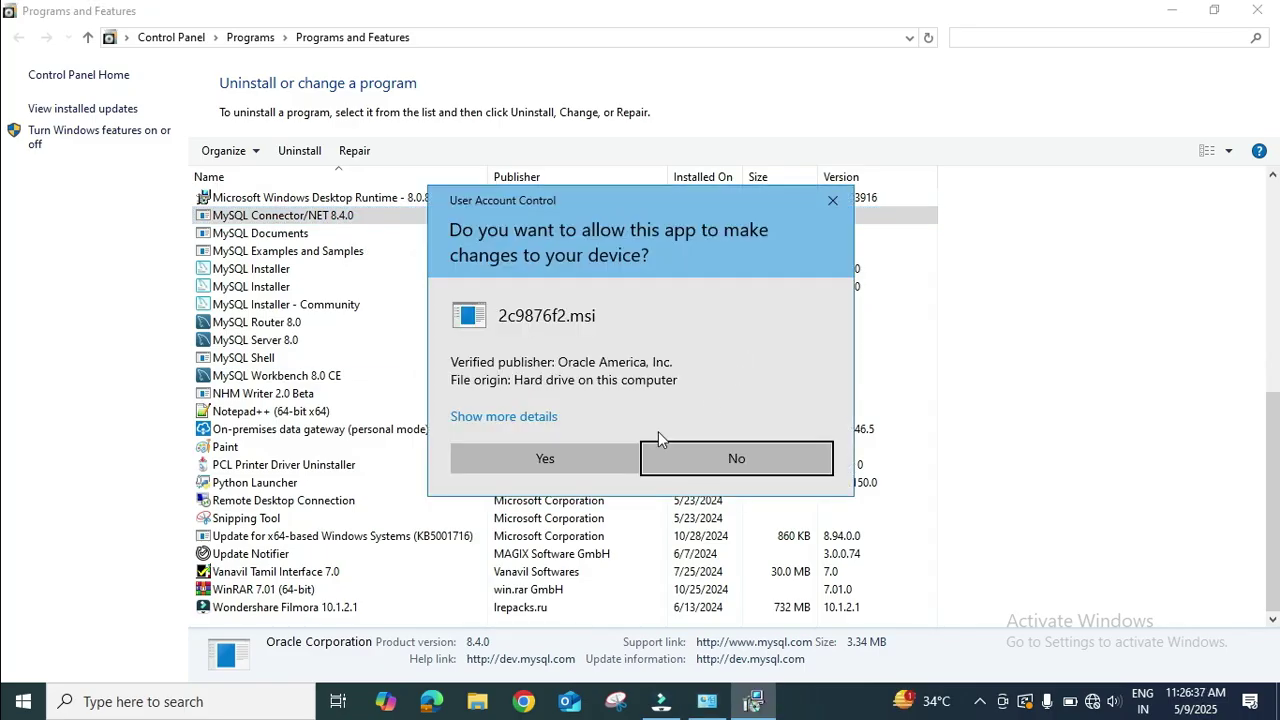
click(578, 462)
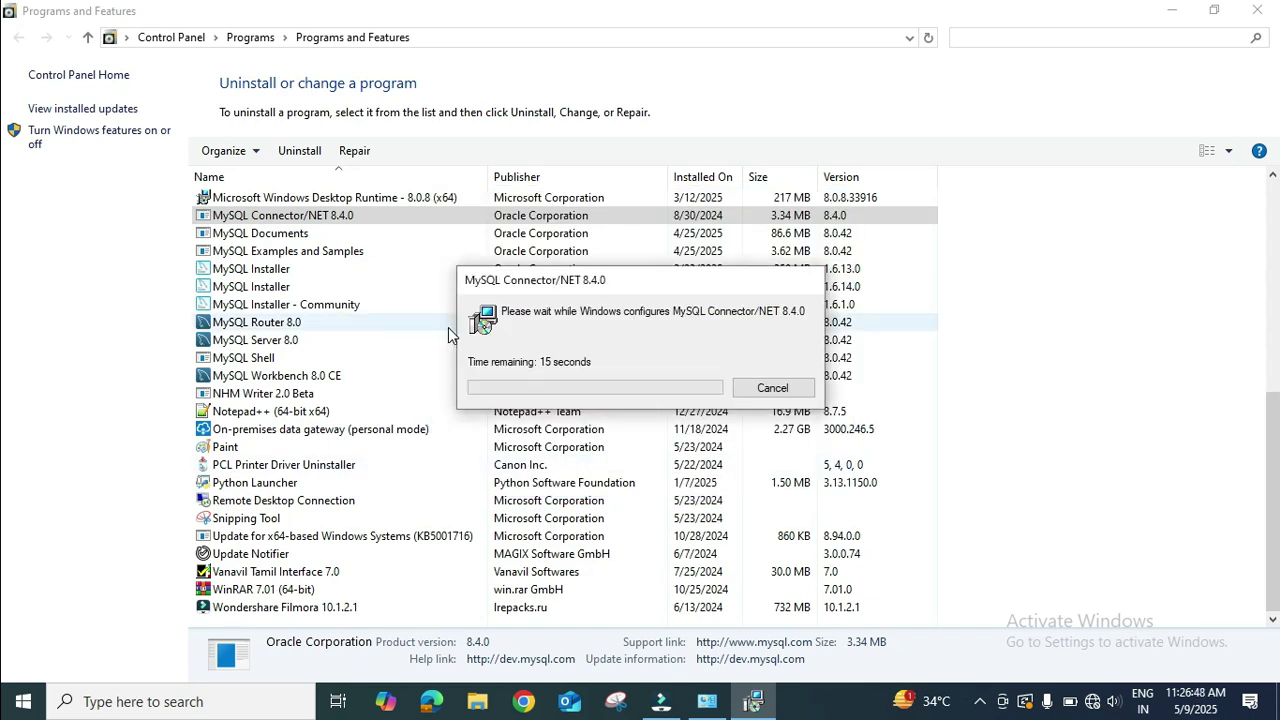
Uninstall MySQL Documents, confirming the removal and approving the UAC prompt.
right_click(272, 237)
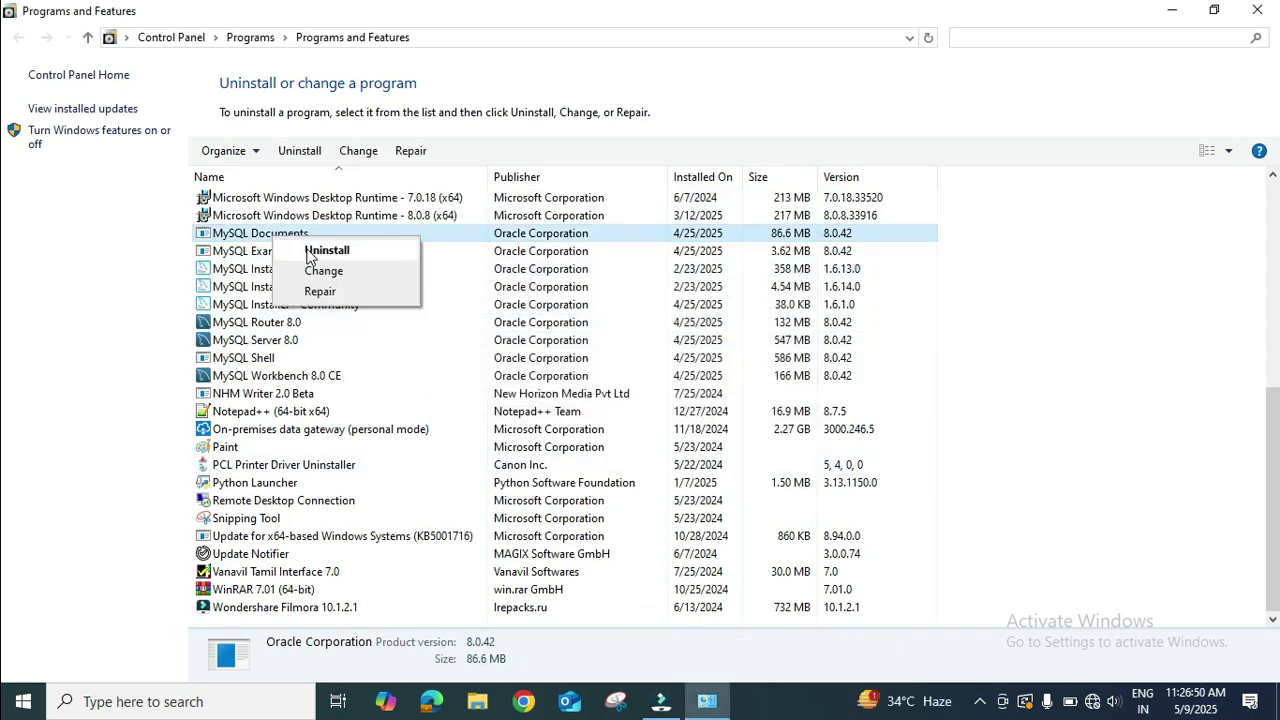
click(318, 251)
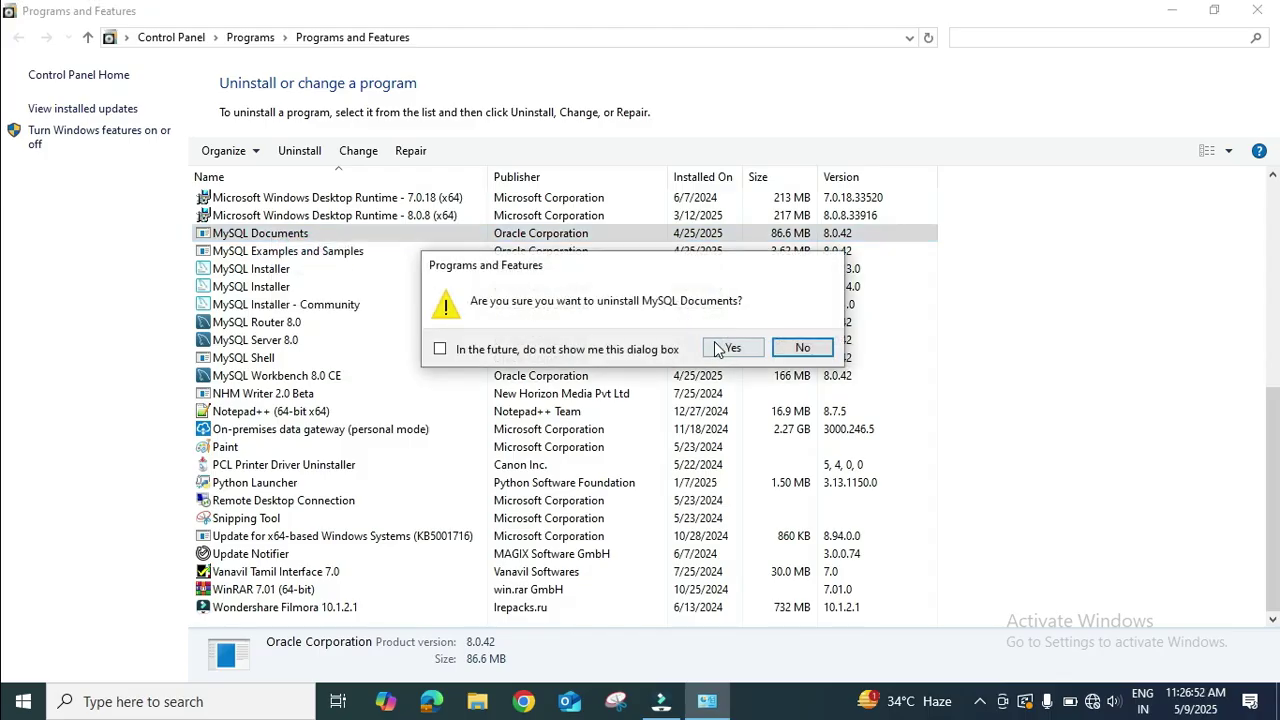
click(716, 348)
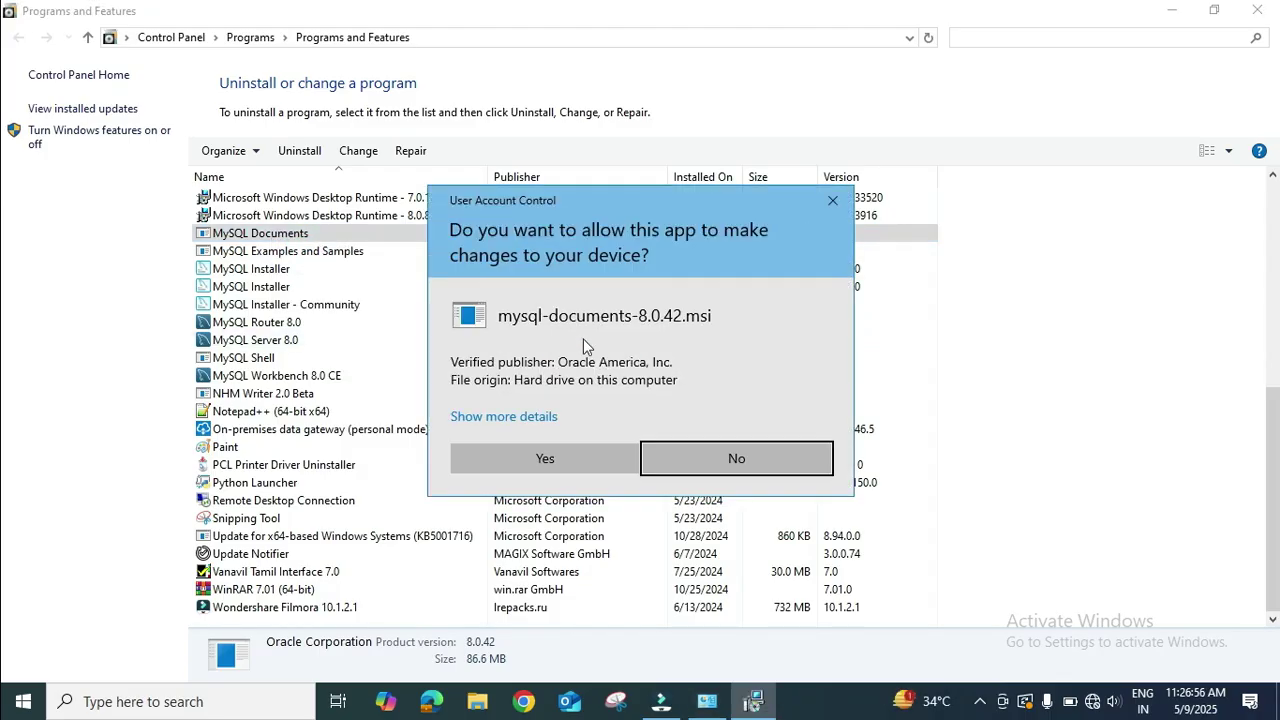
click(603, 466)
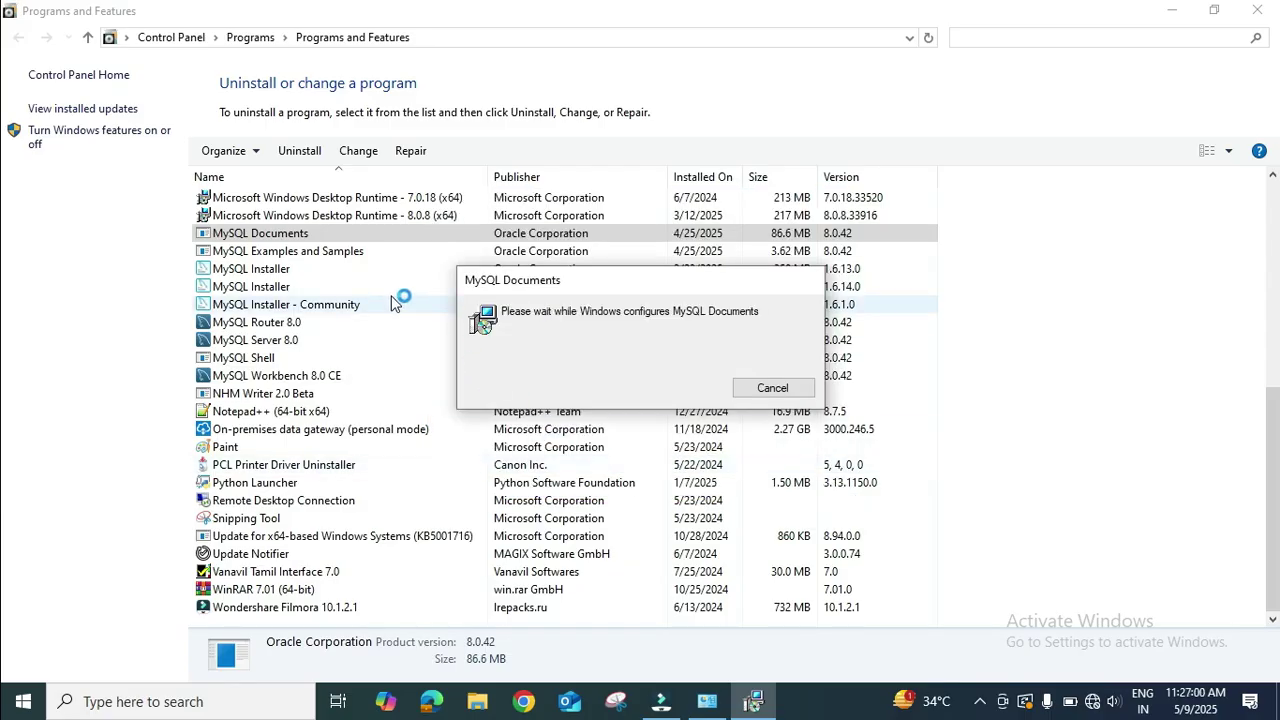
Uninstall MySQL Examples and Samples, confirming the removal and approving the UAC prompt.
click(330, 252)
right_click(325, 251)
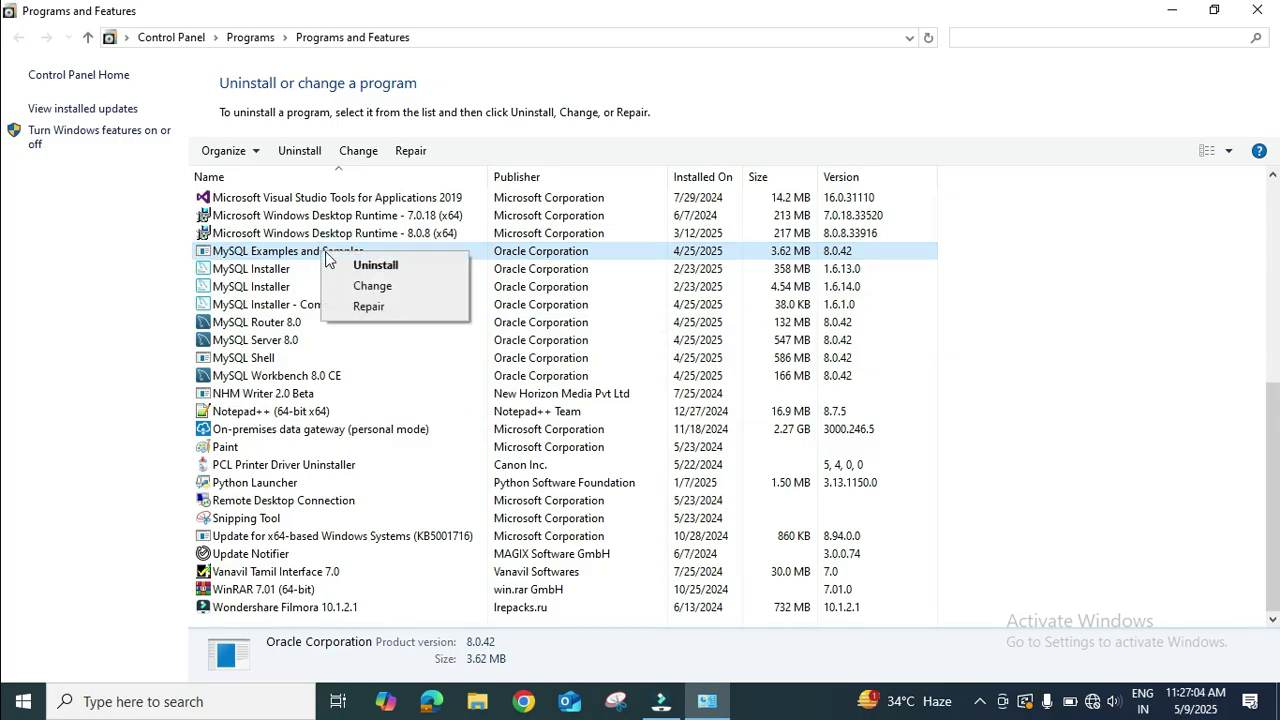
click(362, 268)
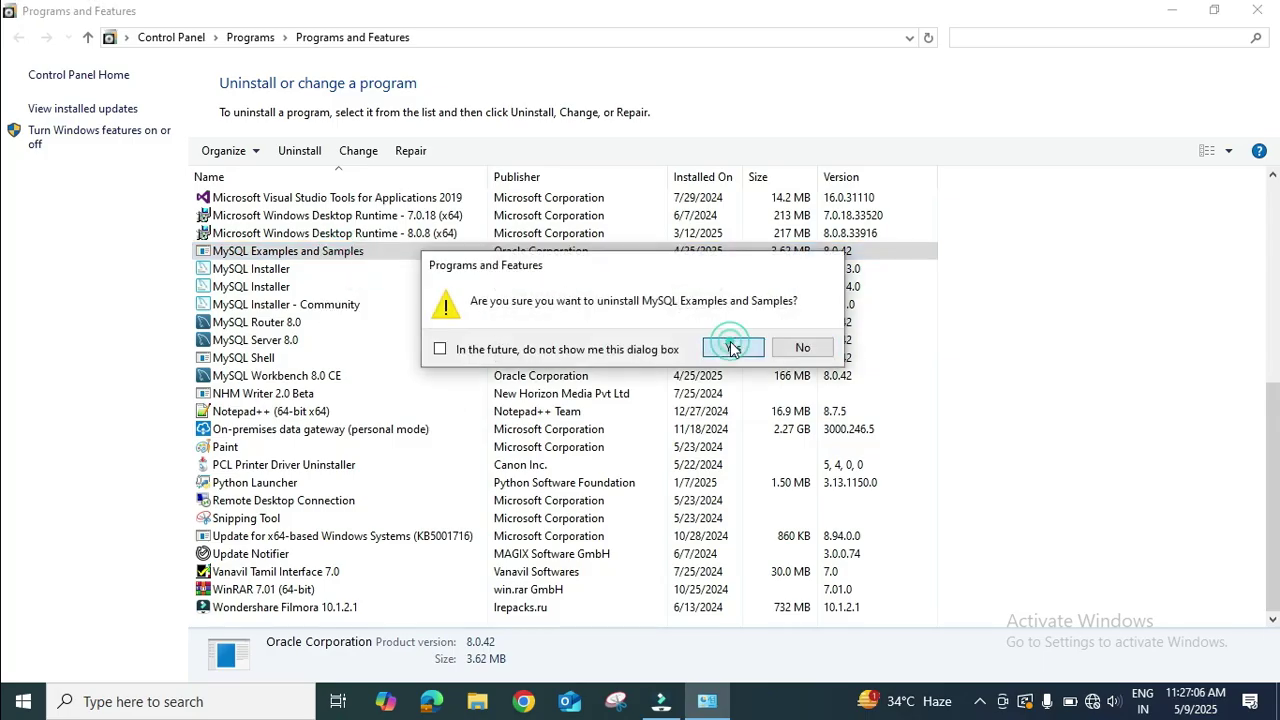
click(731, 348)
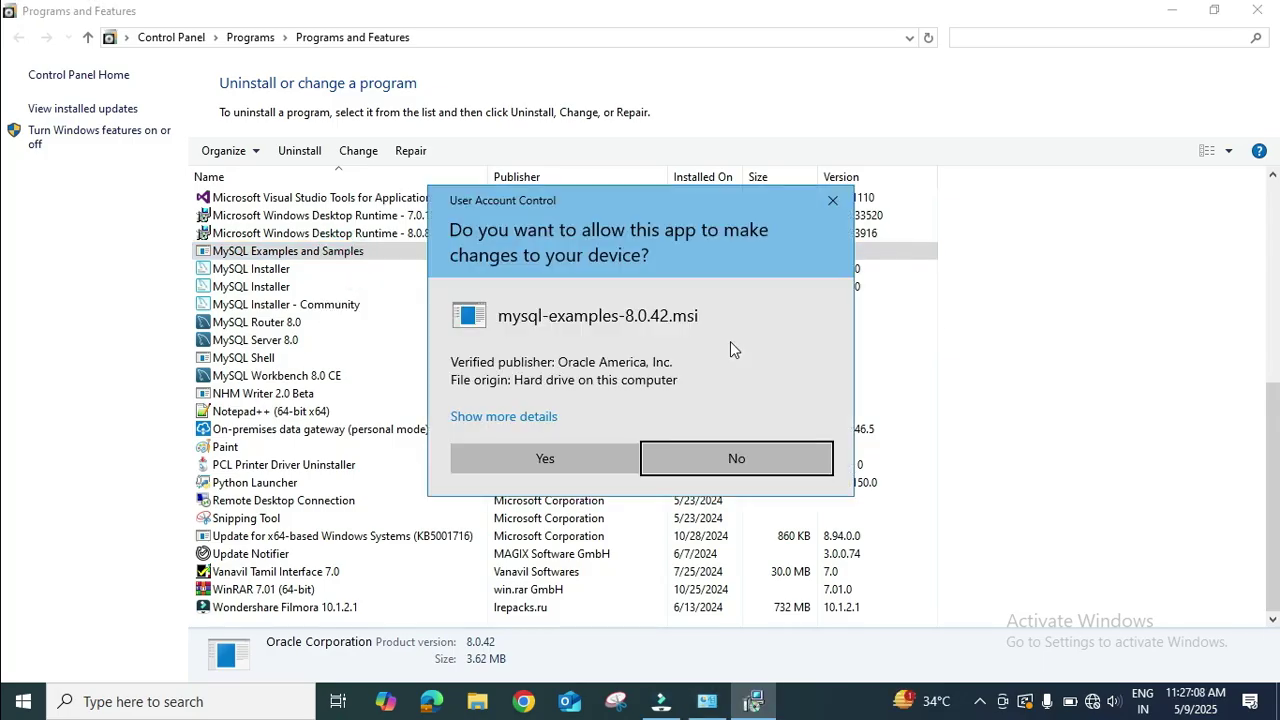
click(606, 452)
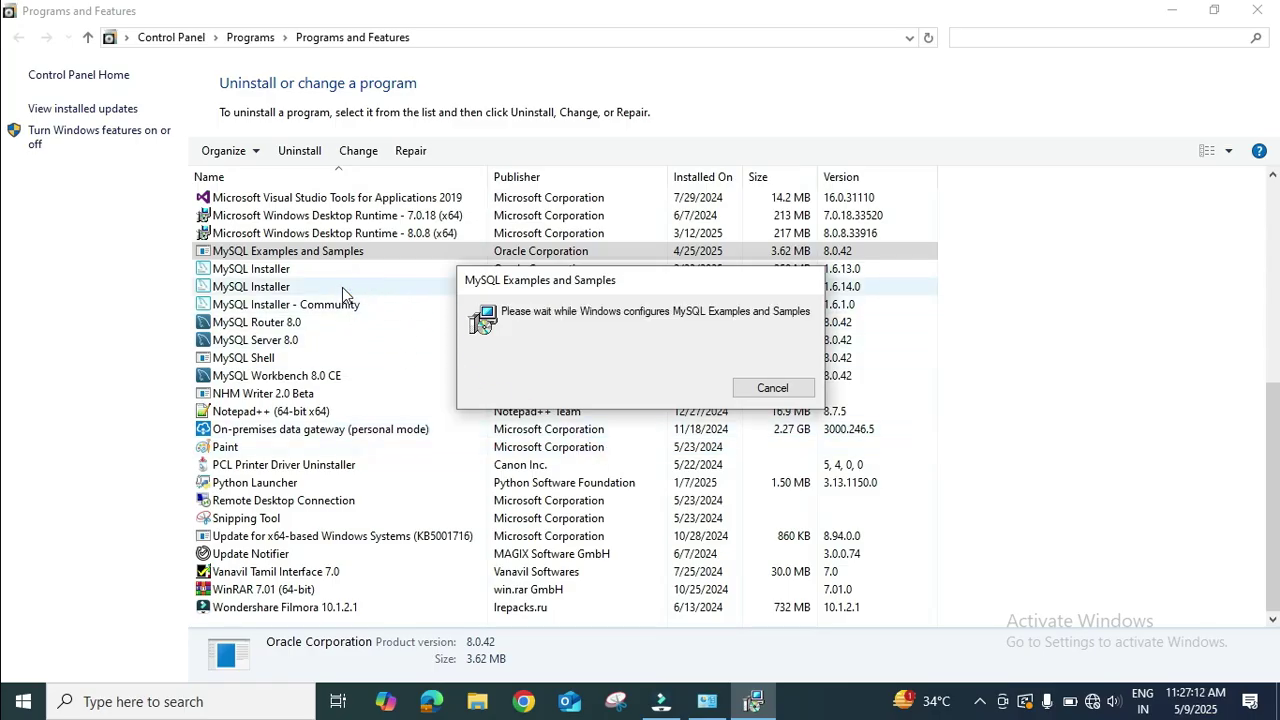
click(297, 270)
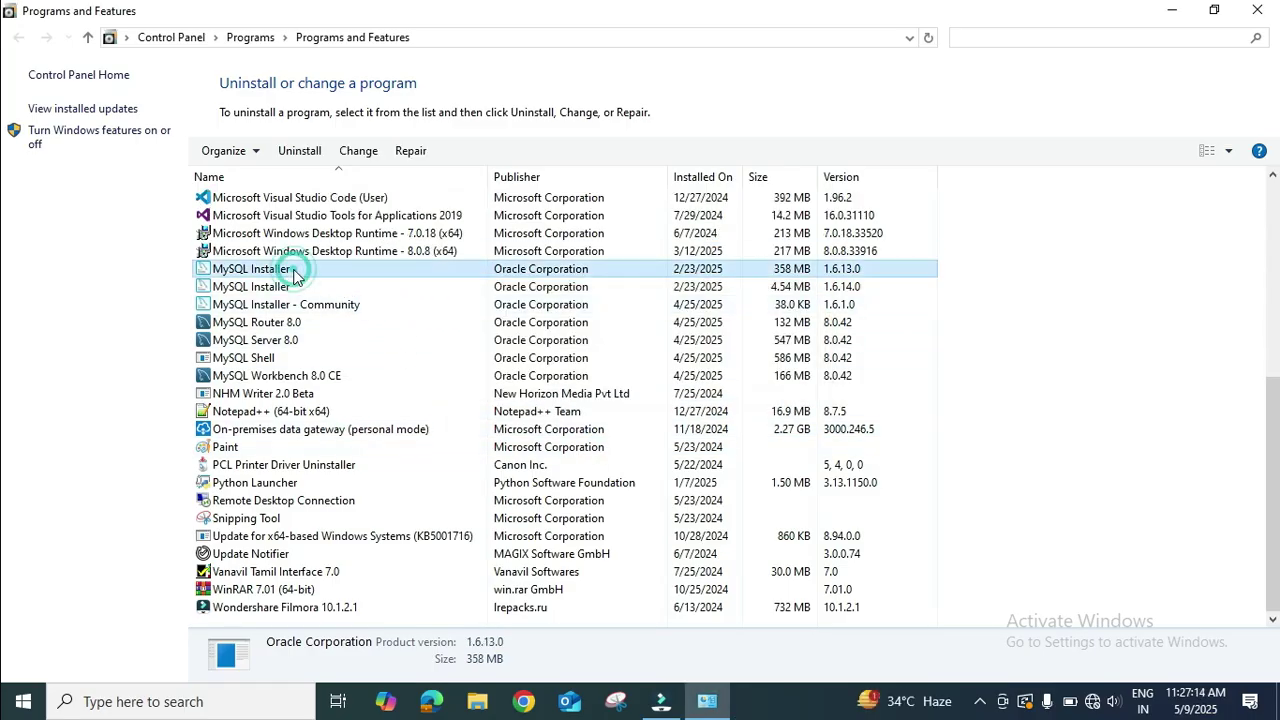
Uninstall MySQL Installer 1.6.13.0 and 1.6.14.0, approving each confirmation and UAC prompt.
right_click(297, 272)
click(330, 285)
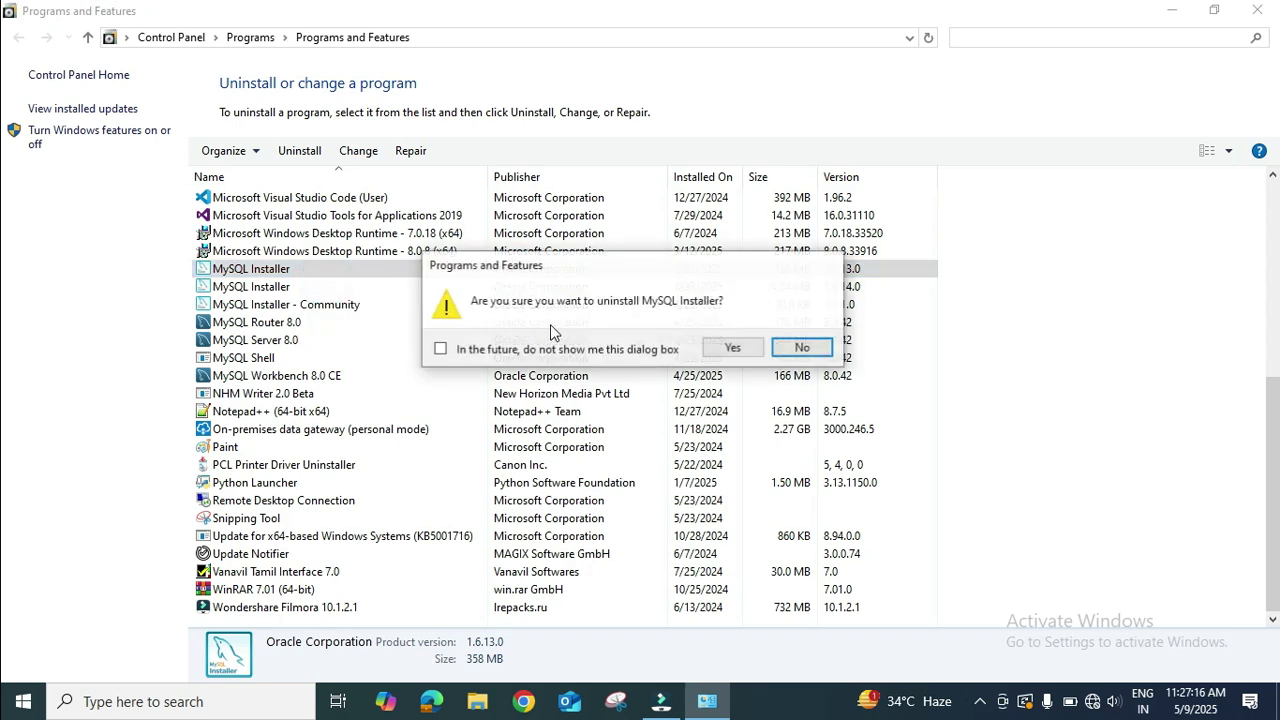
click(737, 348)
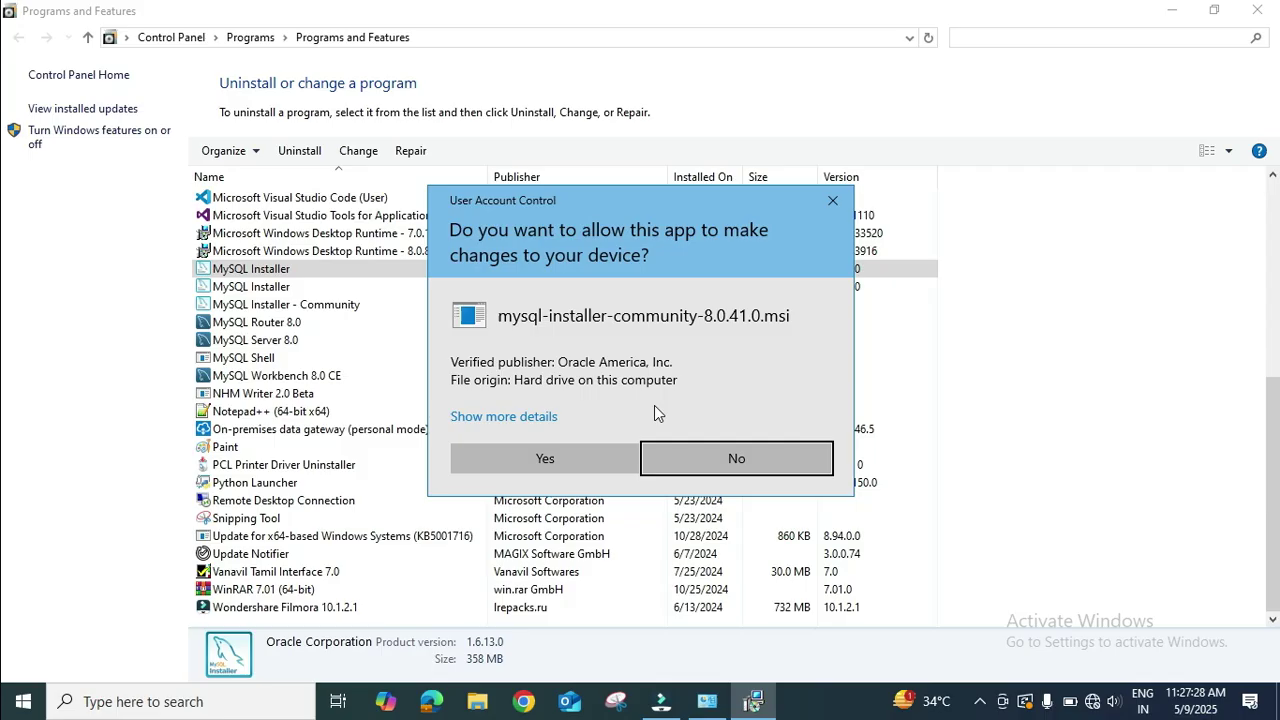
click(511, 448)
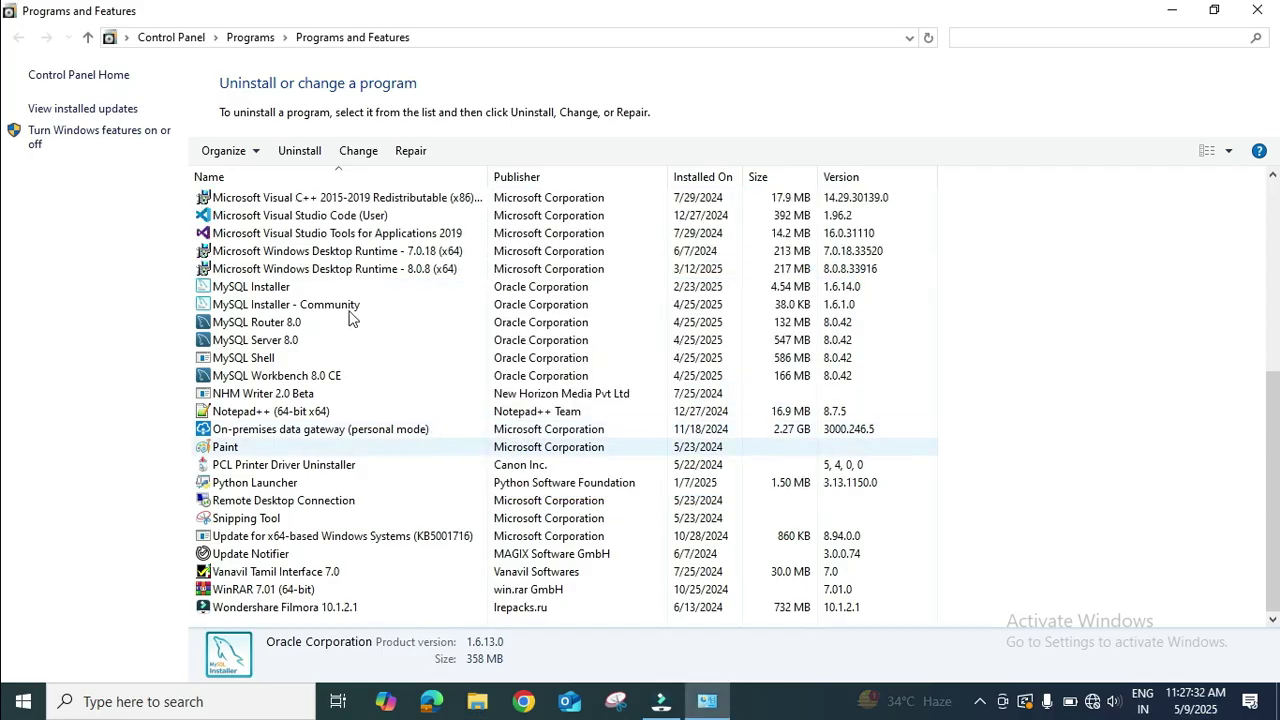
right_click(297, 287)
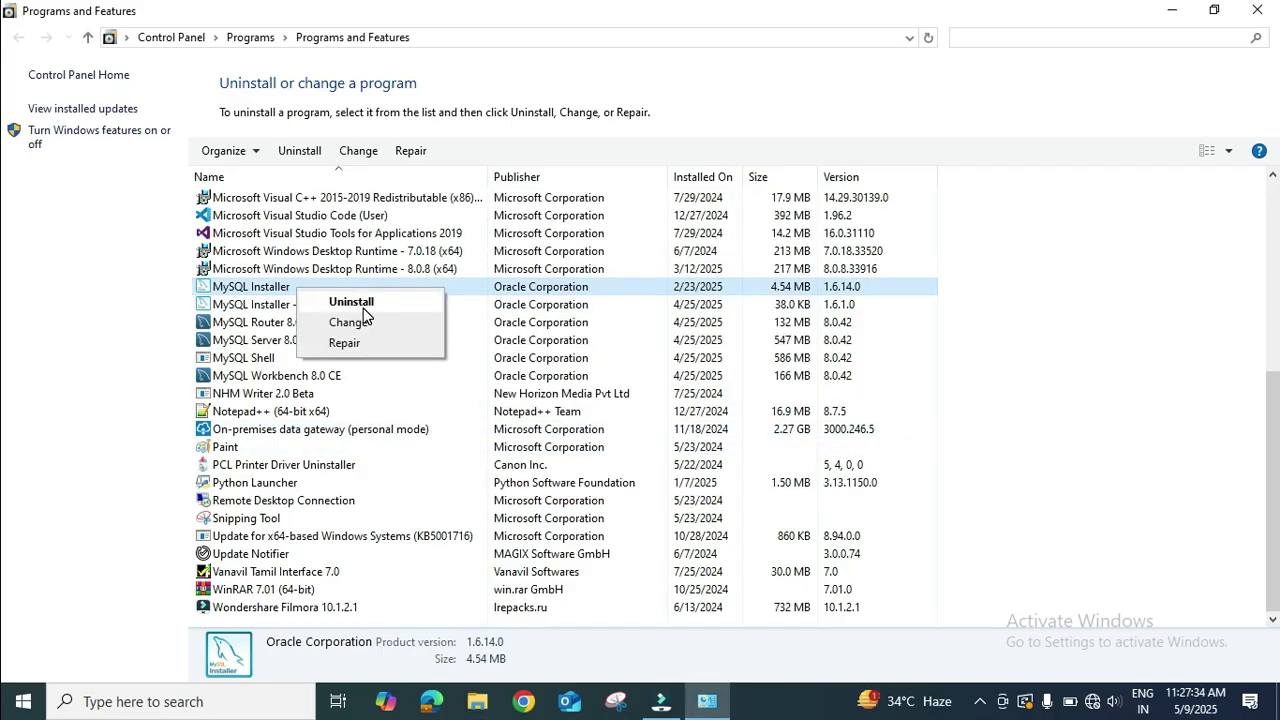
click(352, 302)
click(737, 346)
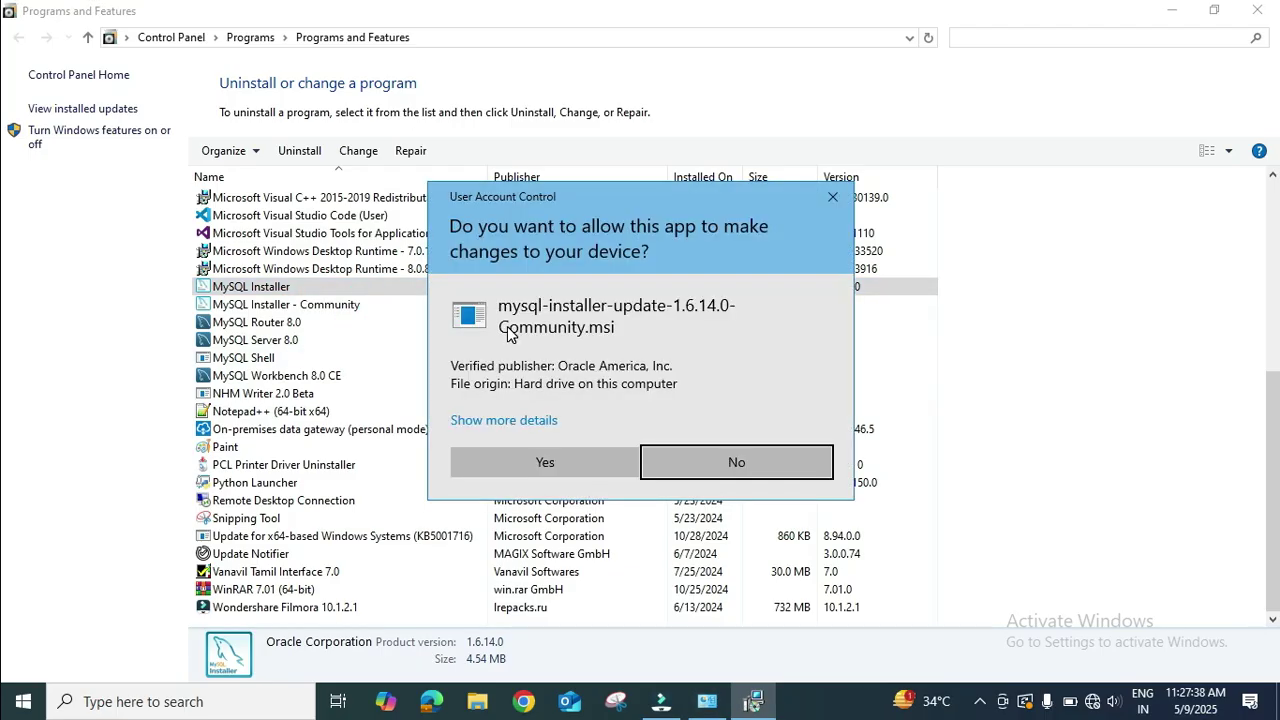
click(546, 463)
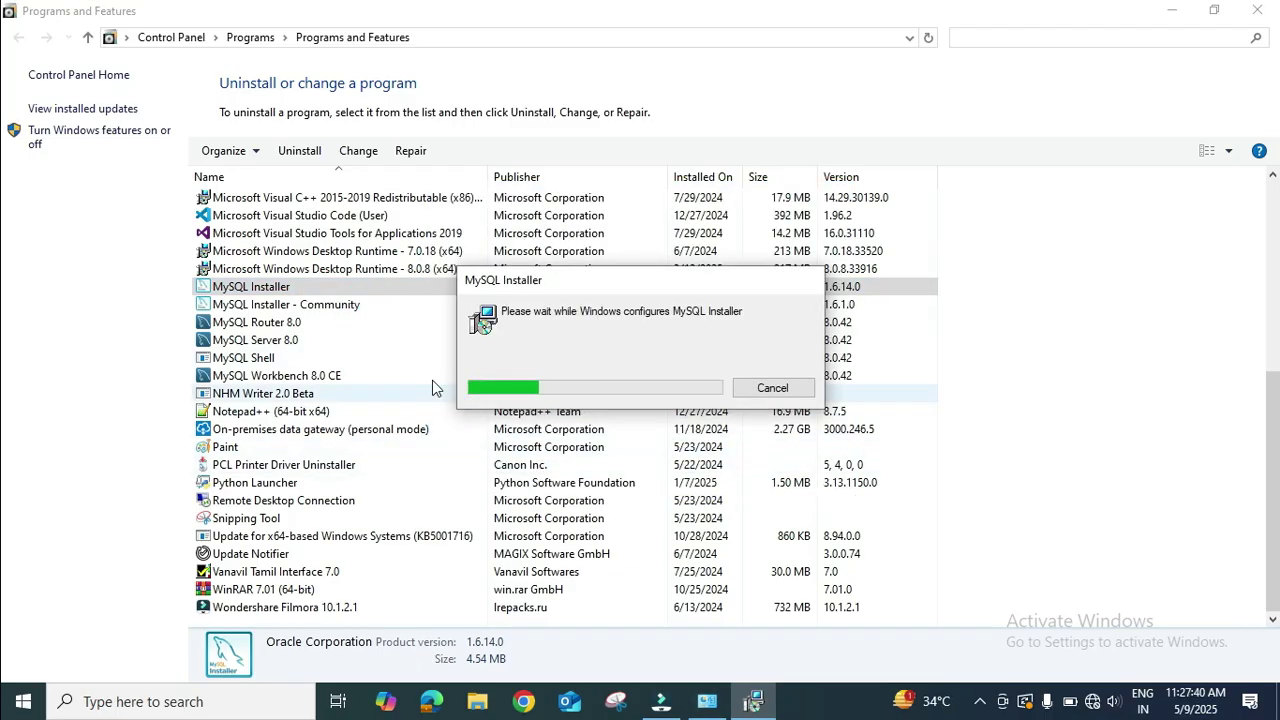
Uninstall MySQL Installer - Community, approving the confirmation and UAC prompt.
right_click(335, 312)
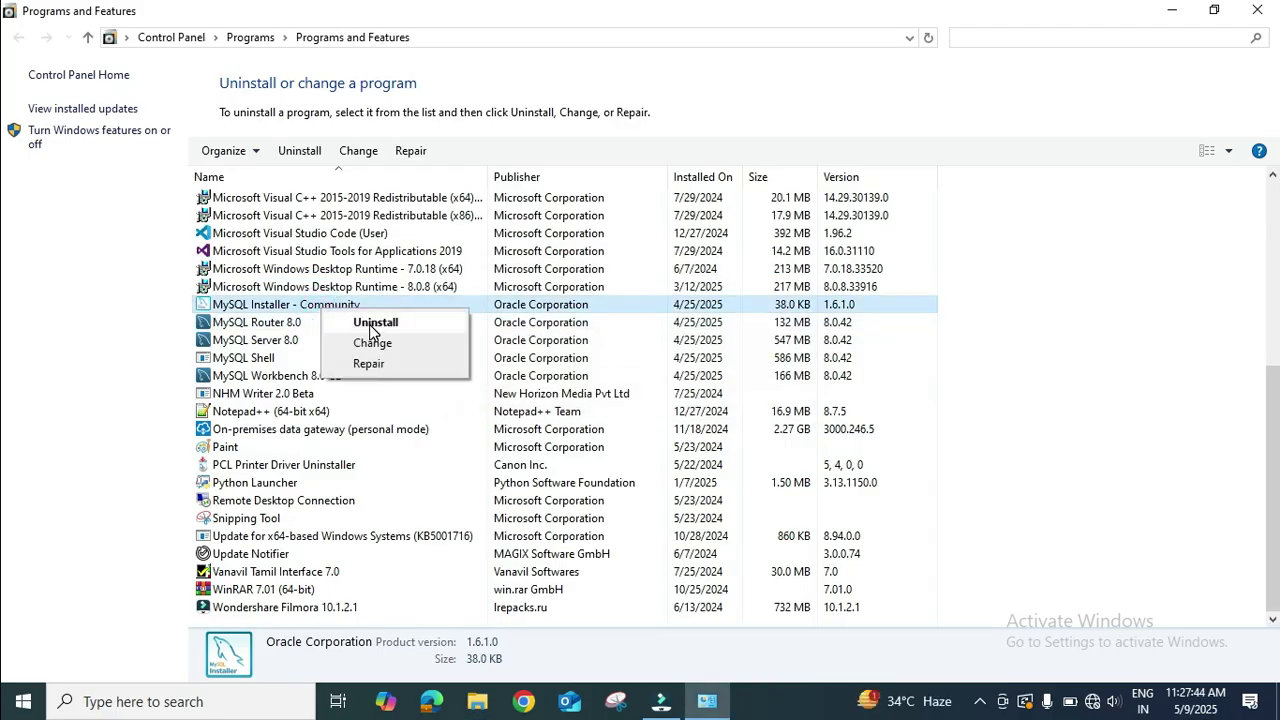
click(365, 322)
click(735, 347)
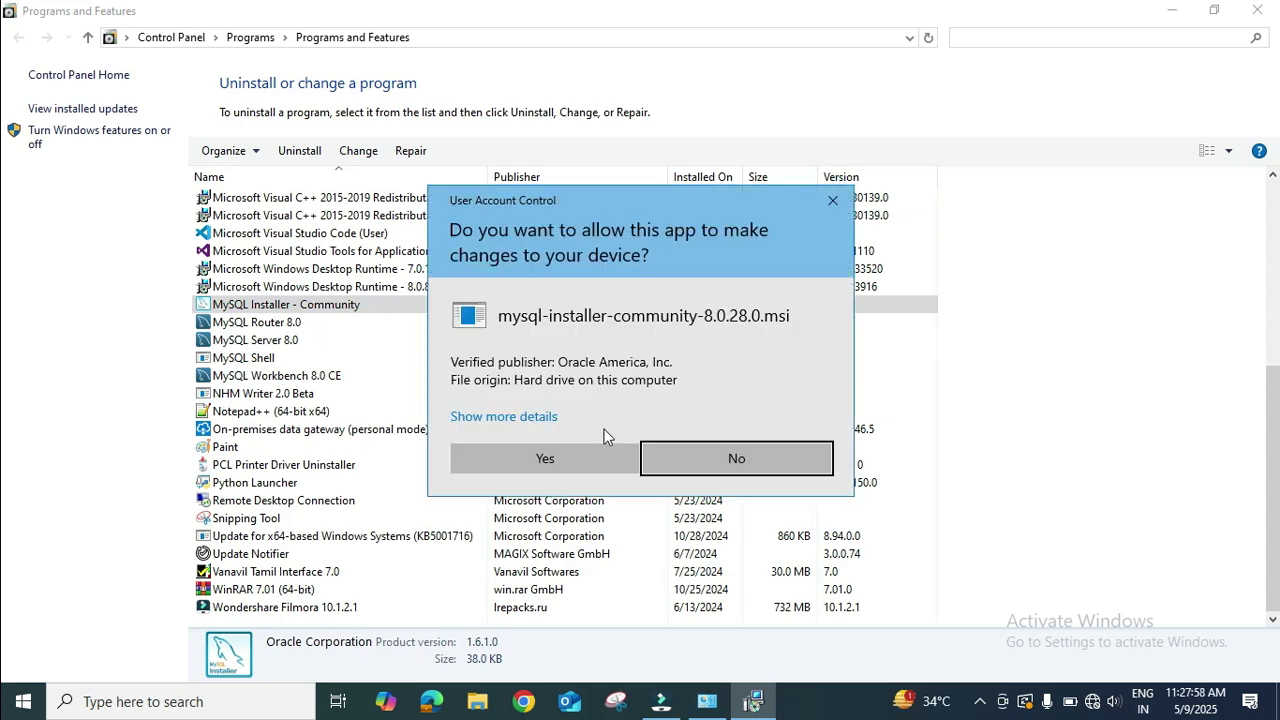
click(560, 457)
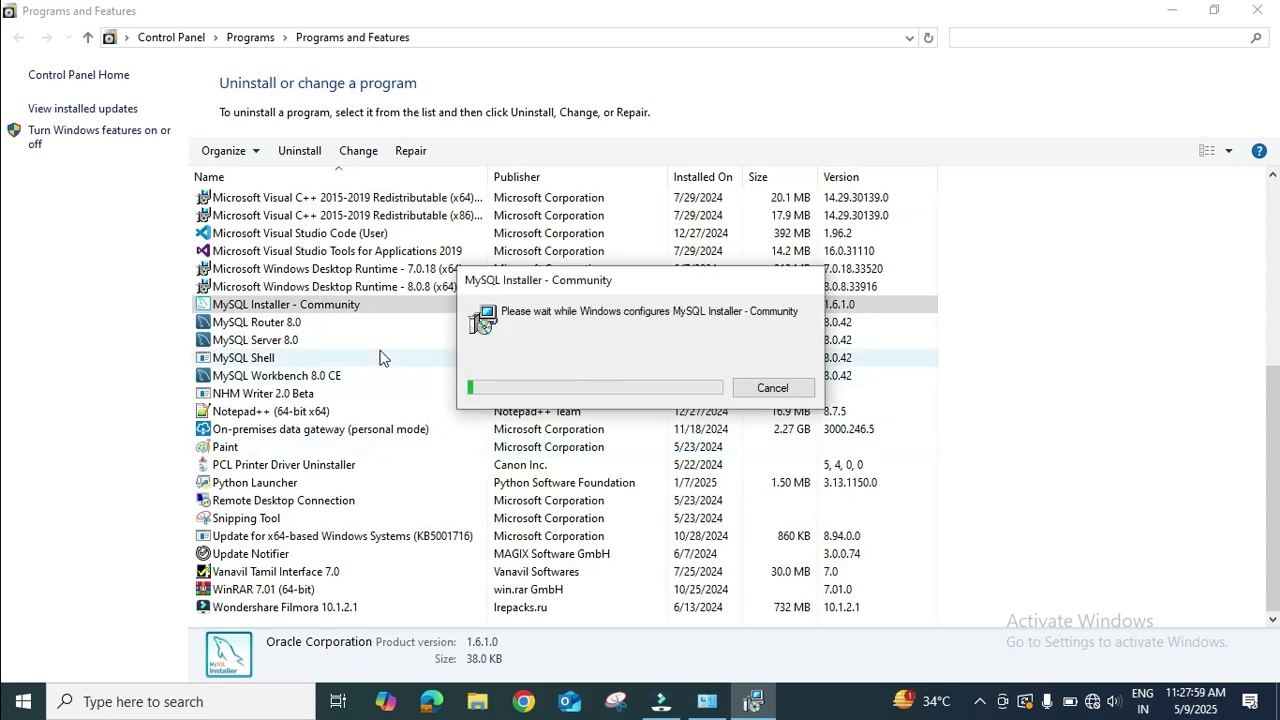
click(298, 325)
Uninstall MySQL Router 8.0, approving the confirmation and UAC prompt.
right_click(295, 327)
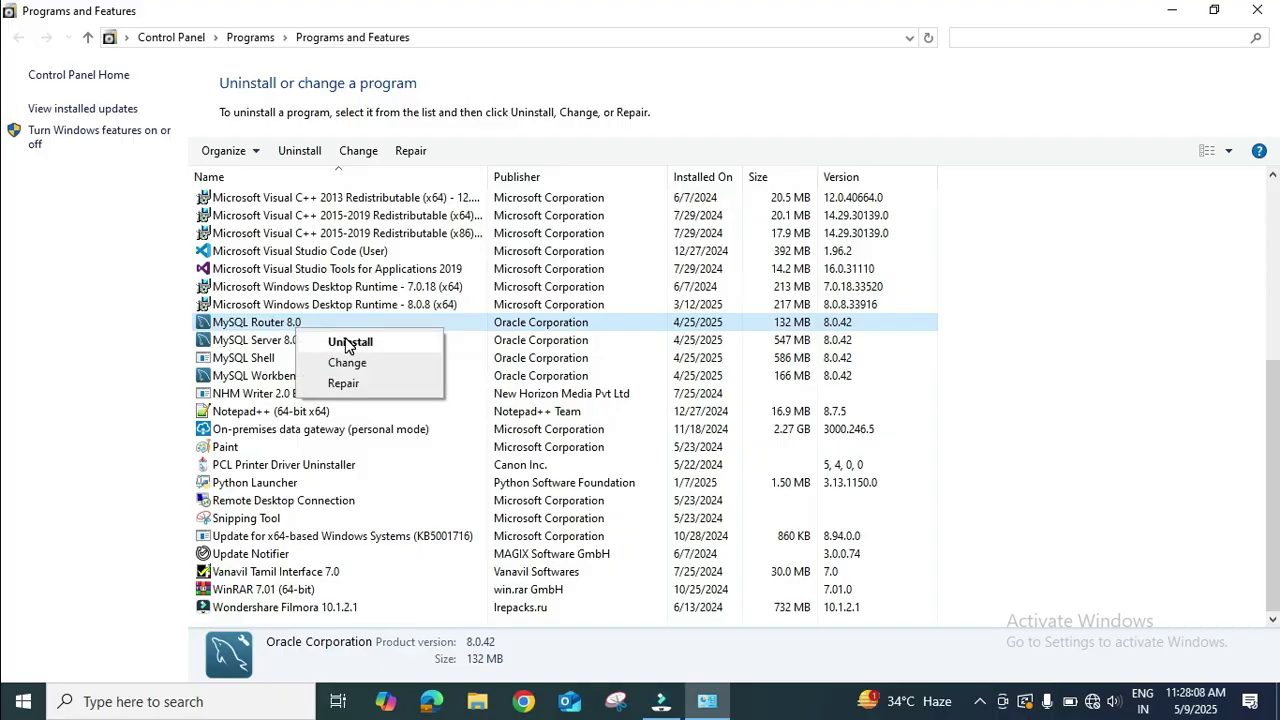
click(345, 340)
click(706, 346)
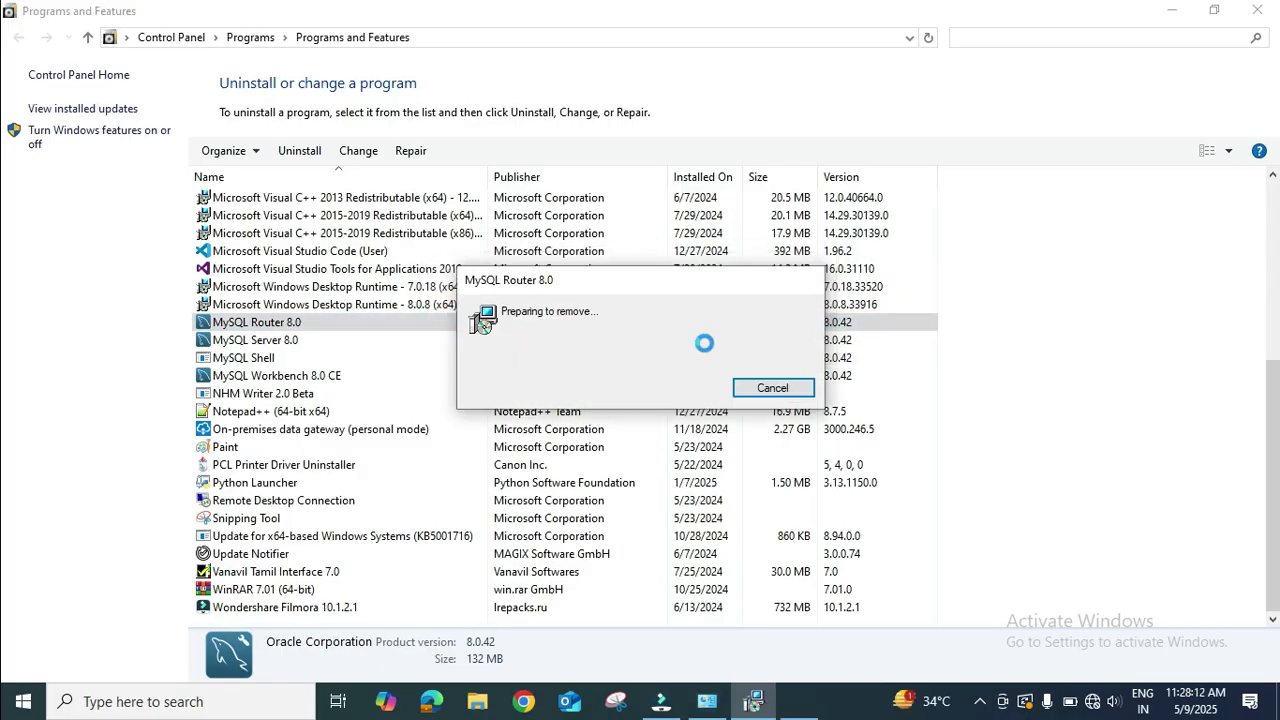
click(578, 448)
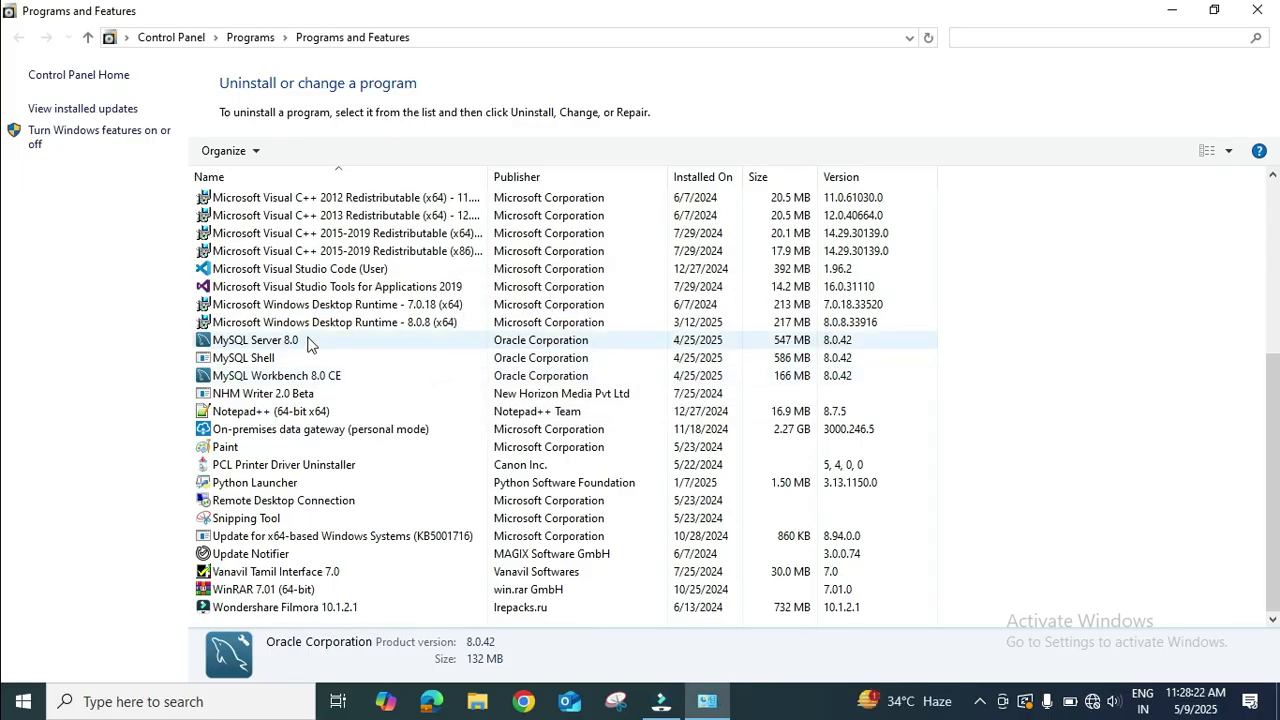
Uninstall MySQL Server 8.0, approving the confirmation and UAC prompt.
click(334, 345)
right_click(290, 338)
click(330, 352)
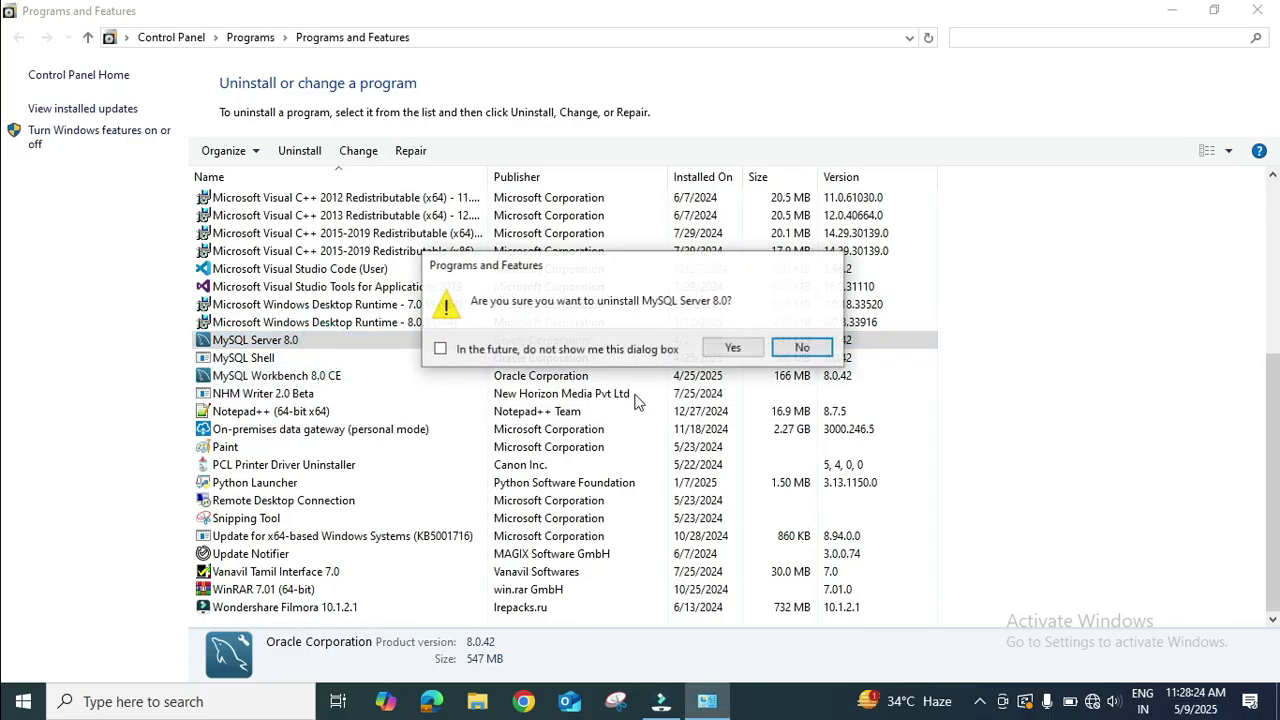
click(731, 350)
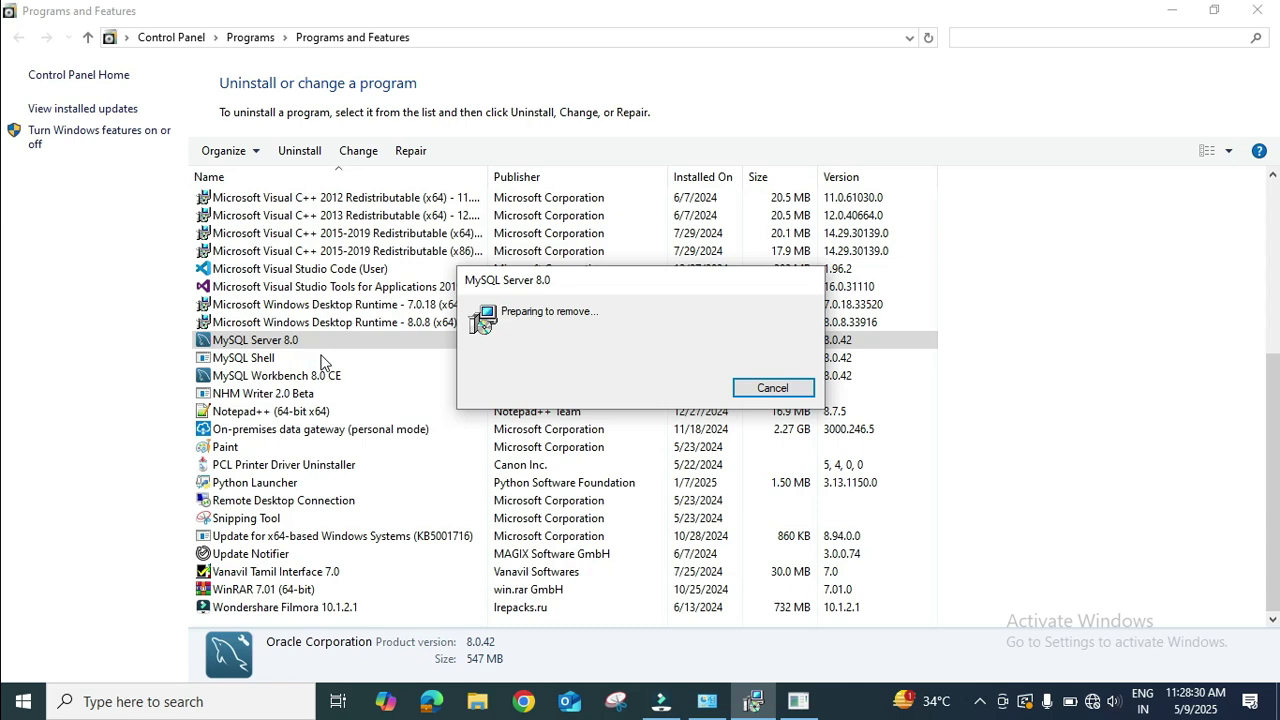
click(583, 455)
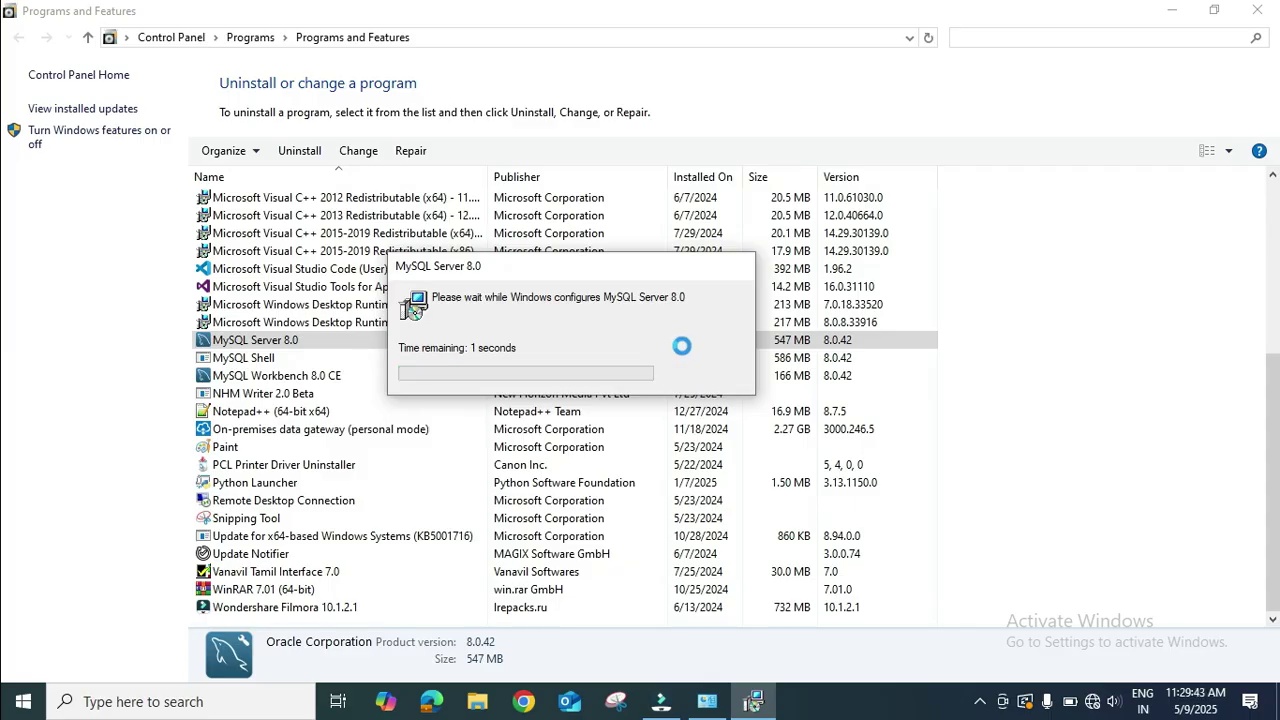
Uninstall MySQL Shell and confirm its removal.
click(370, 360)
right_click(284, 362)
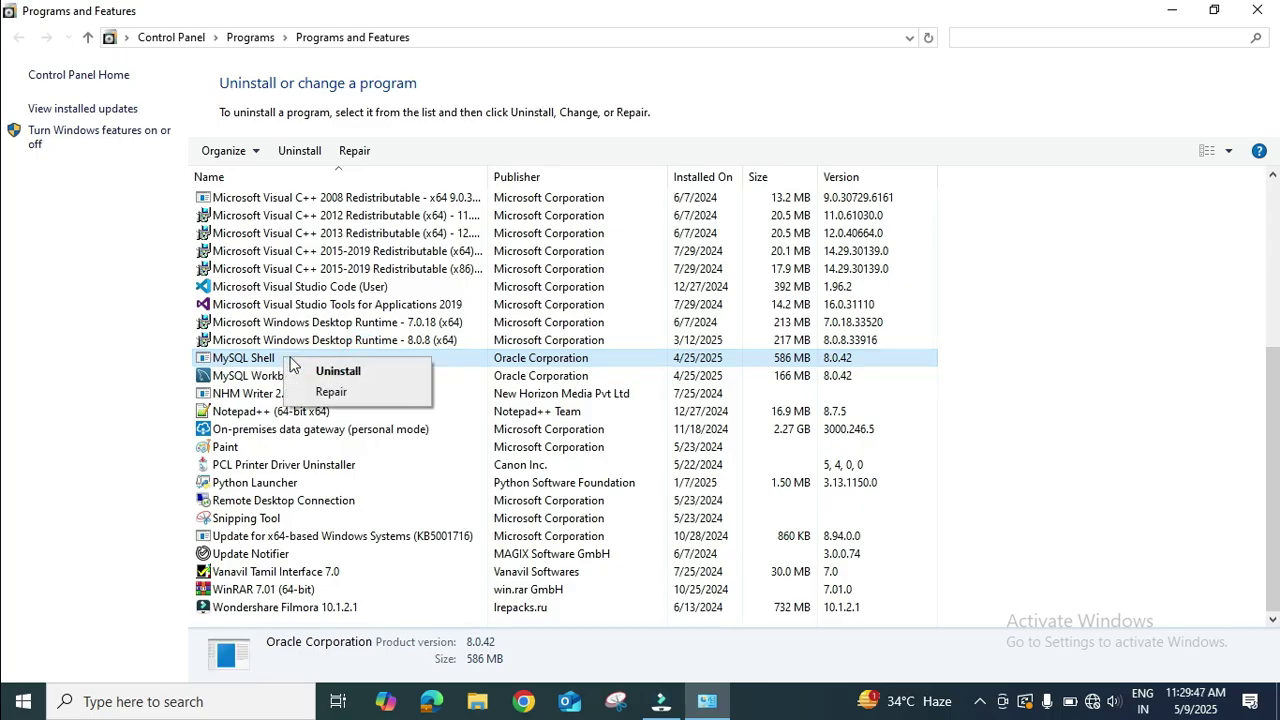
click(332, 369)
click(720, 354)
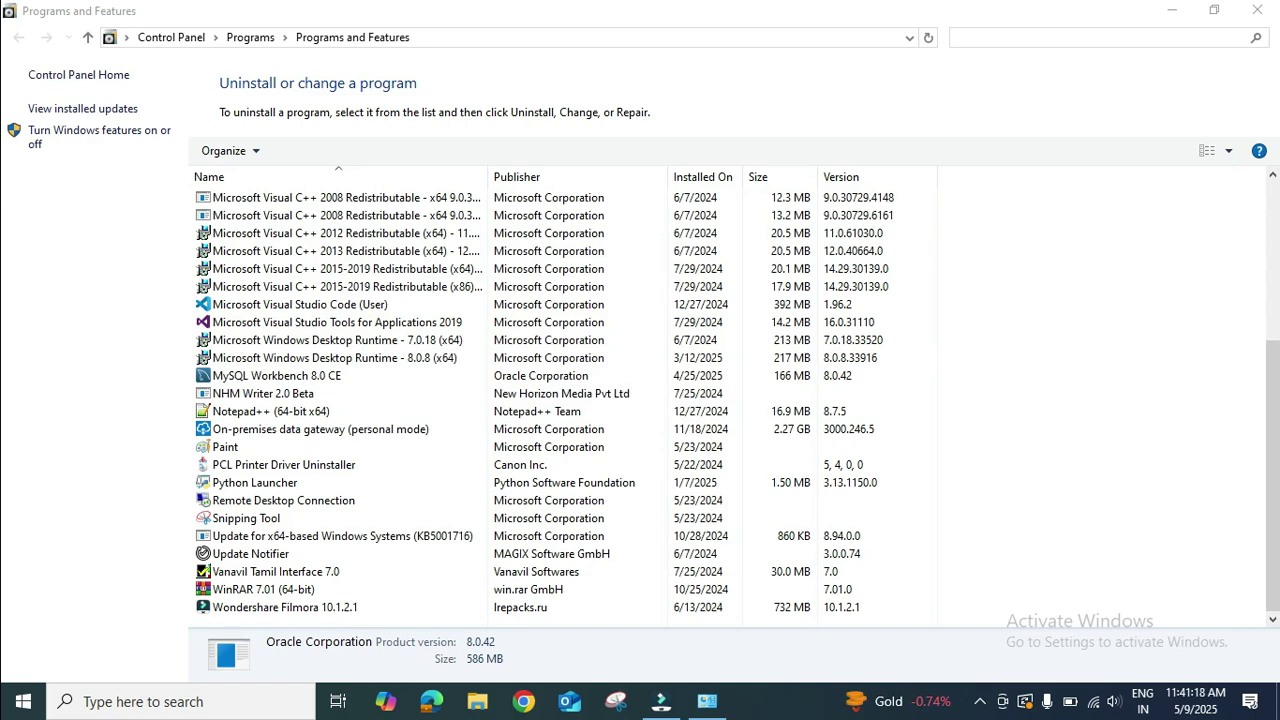
Uninstall MySQL Workbench 8.0 CE, approving the confirmation and UAC prompt.
click(275, 375)
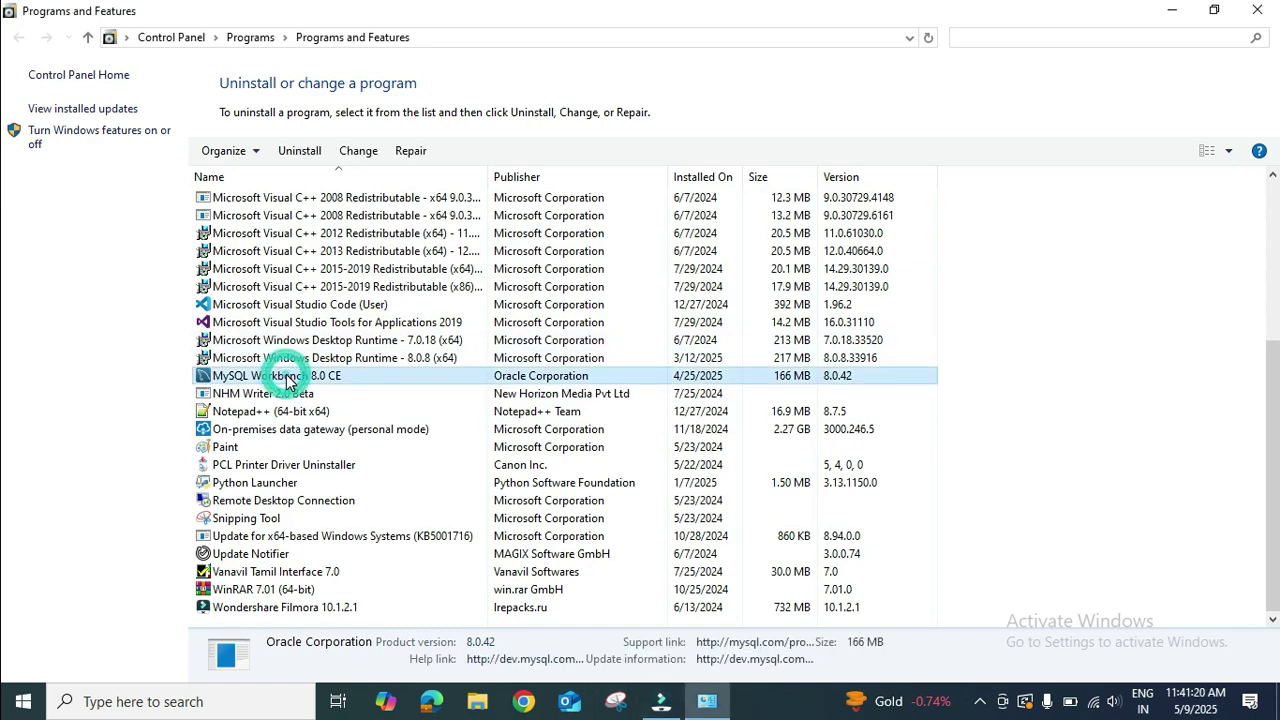
right_click(275, 375)
click(335, 387)
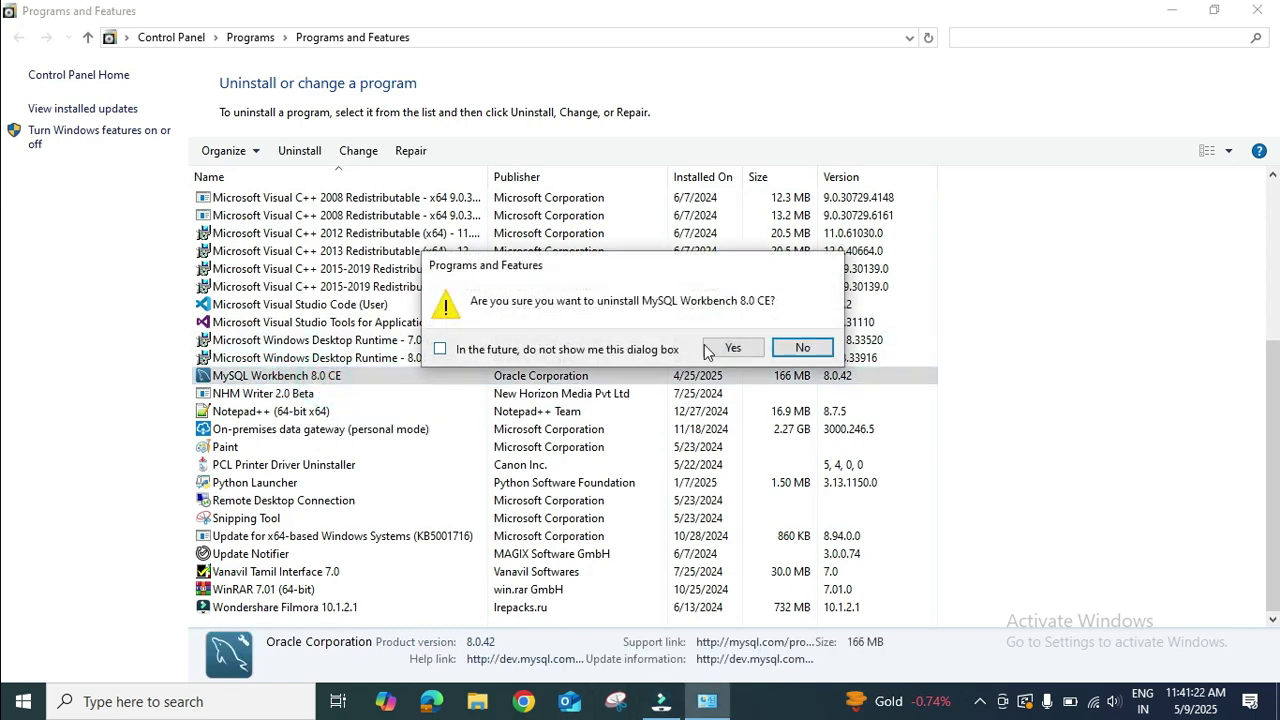
click(745, 353)
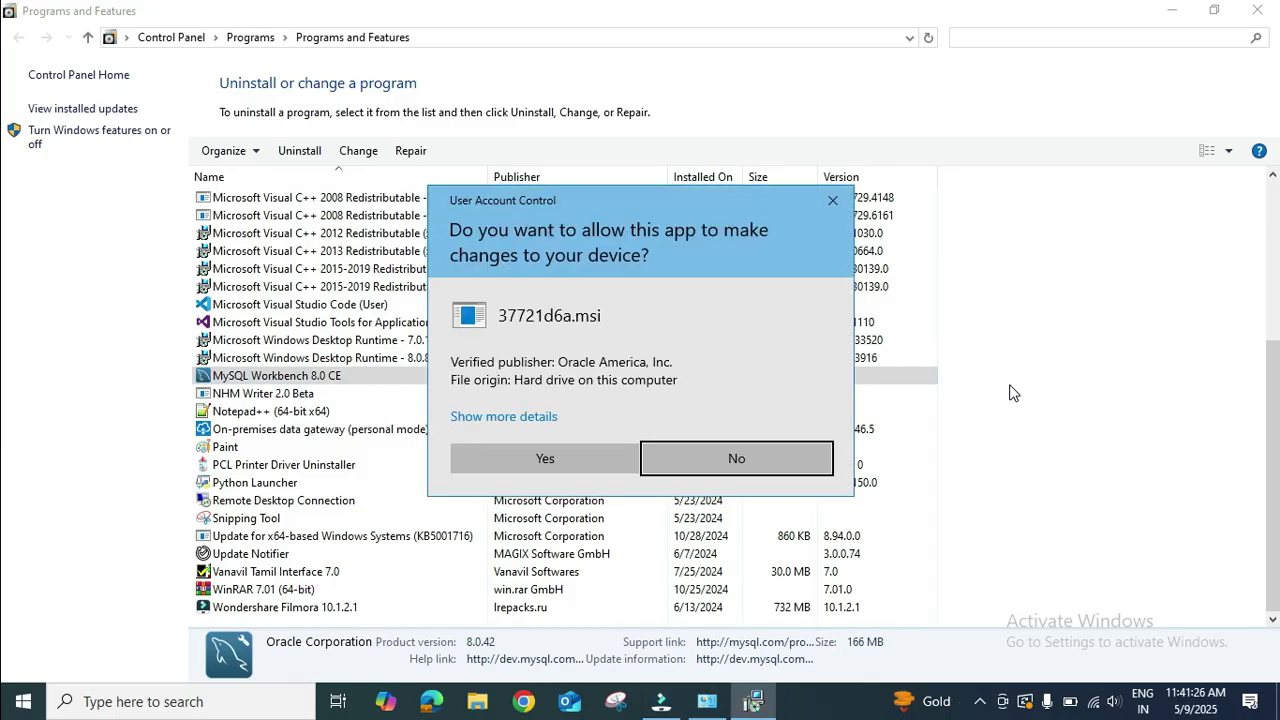
click(545, 458)
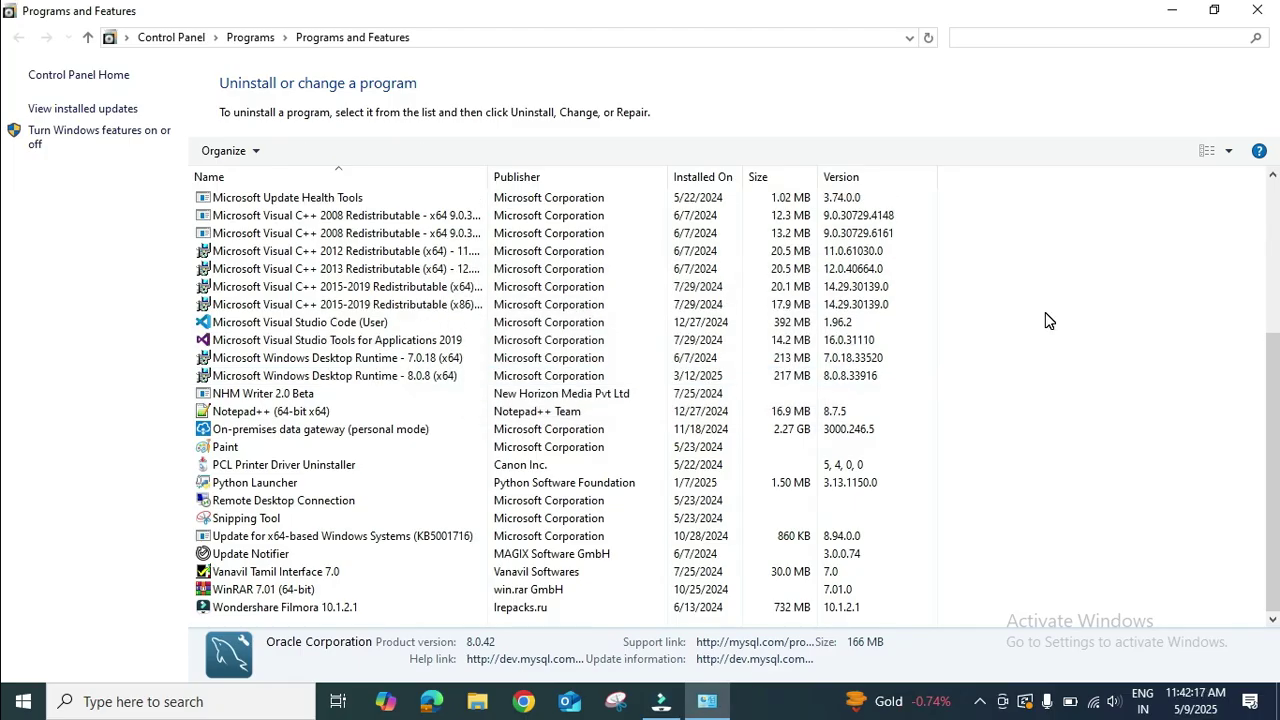
Close Programs and Features and refresh the desktop.
click(1257, 9)
right_click(811, 180)
click(870, 238)
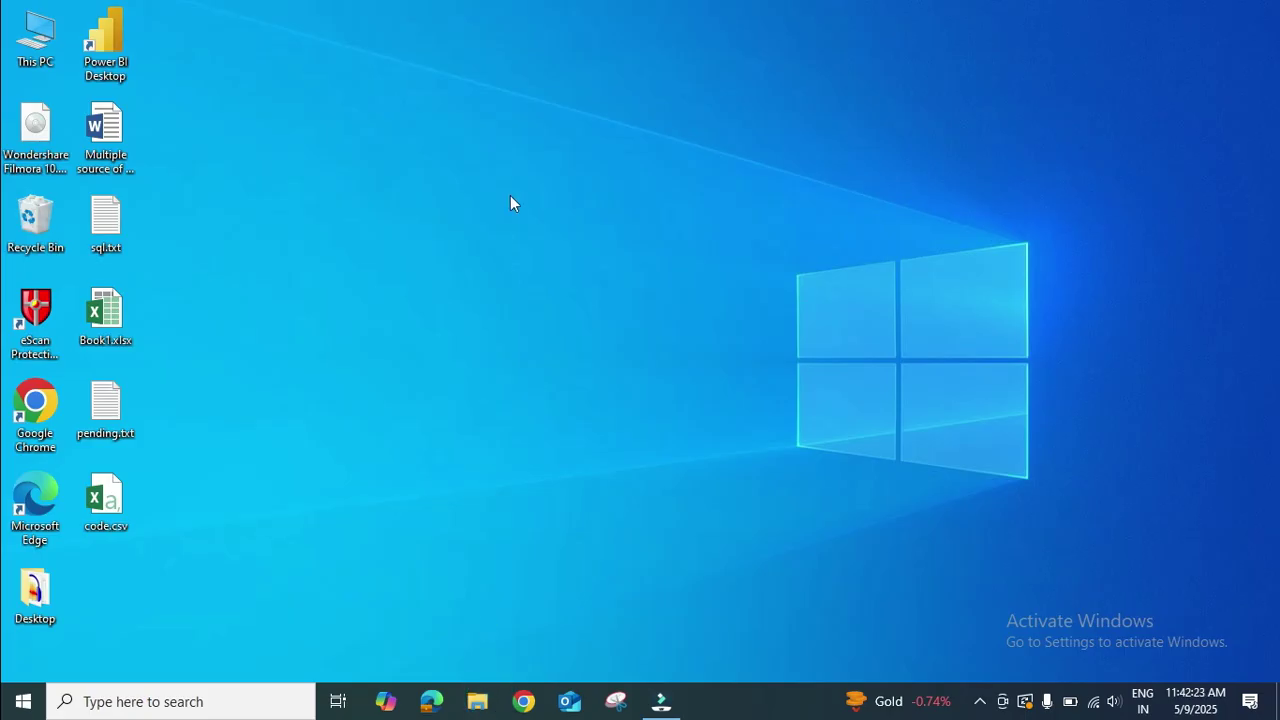
Open File Explorer maximized and navigate to C:\Program Files\MySQL.
key(super+e)
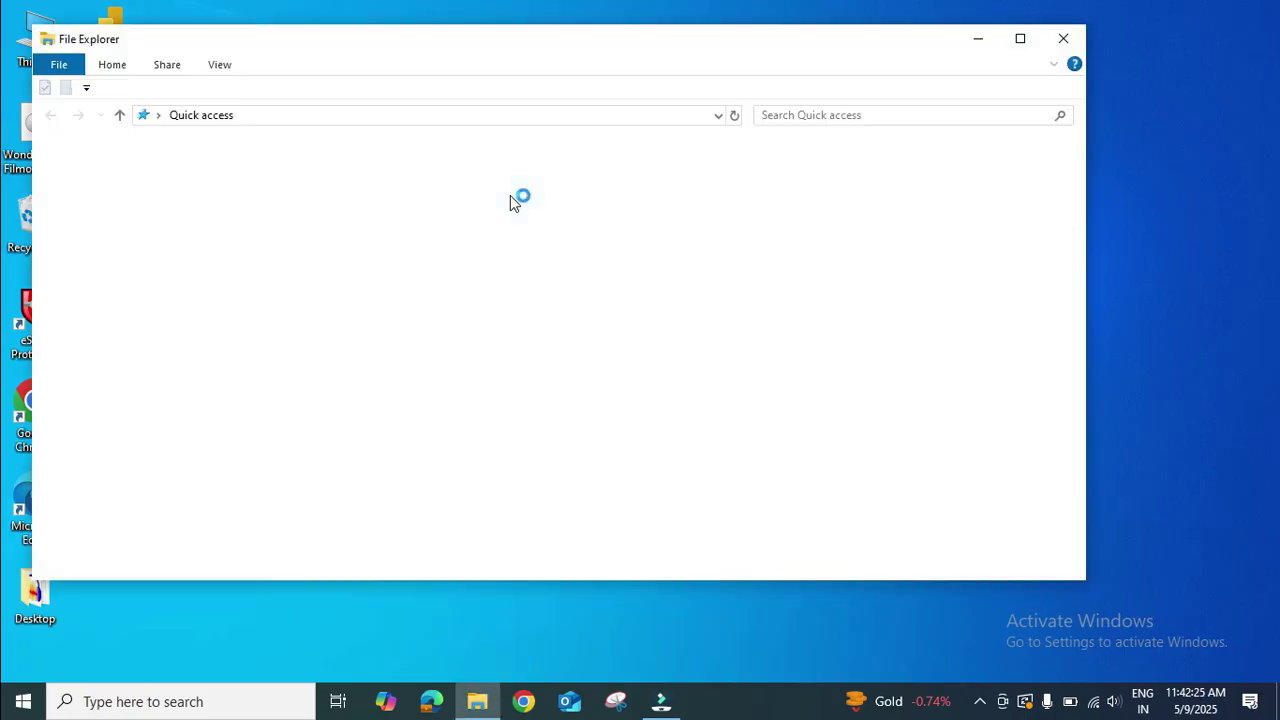
double_click(672, 44)
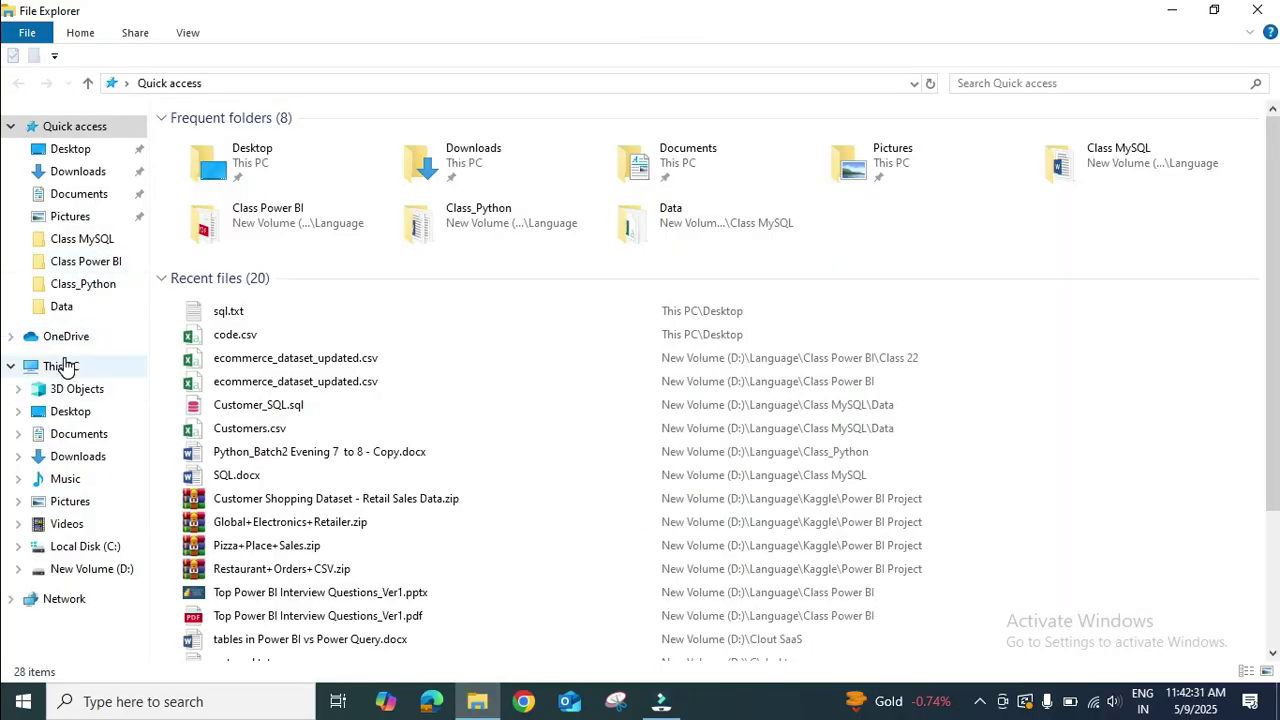
click(62, 364)
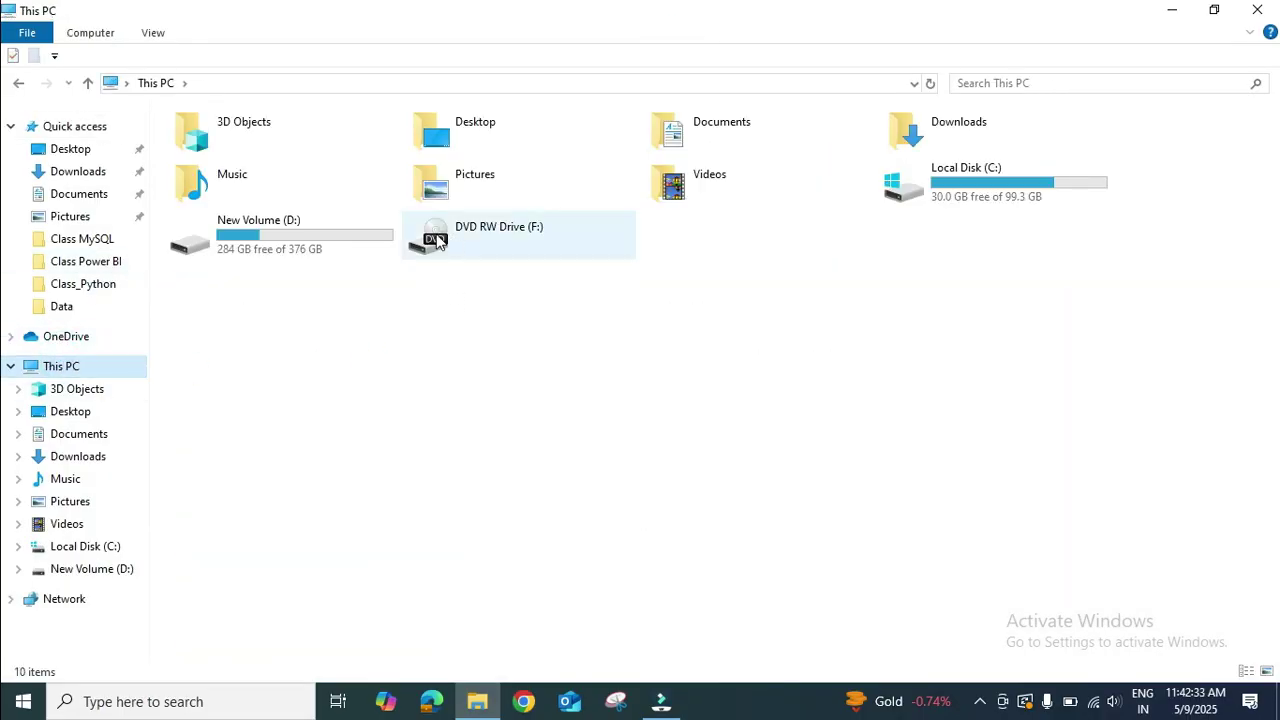
double_click(969, 186)
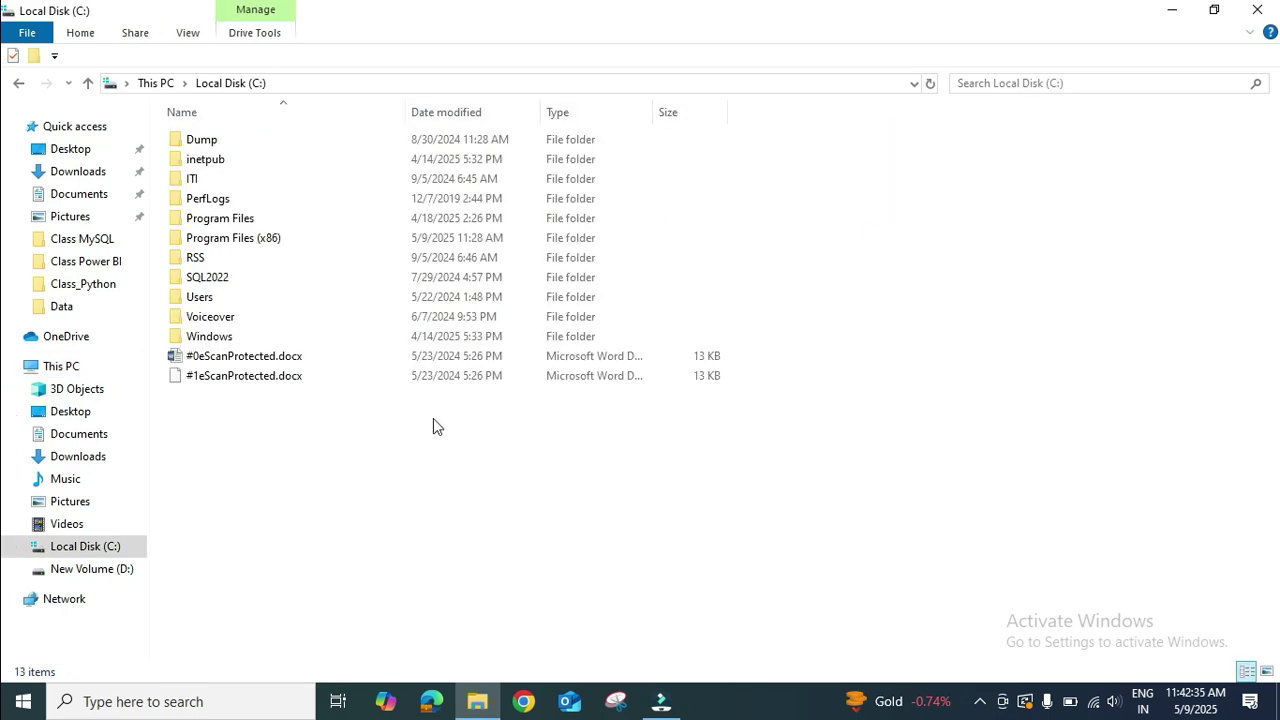
double_click(268, 218)
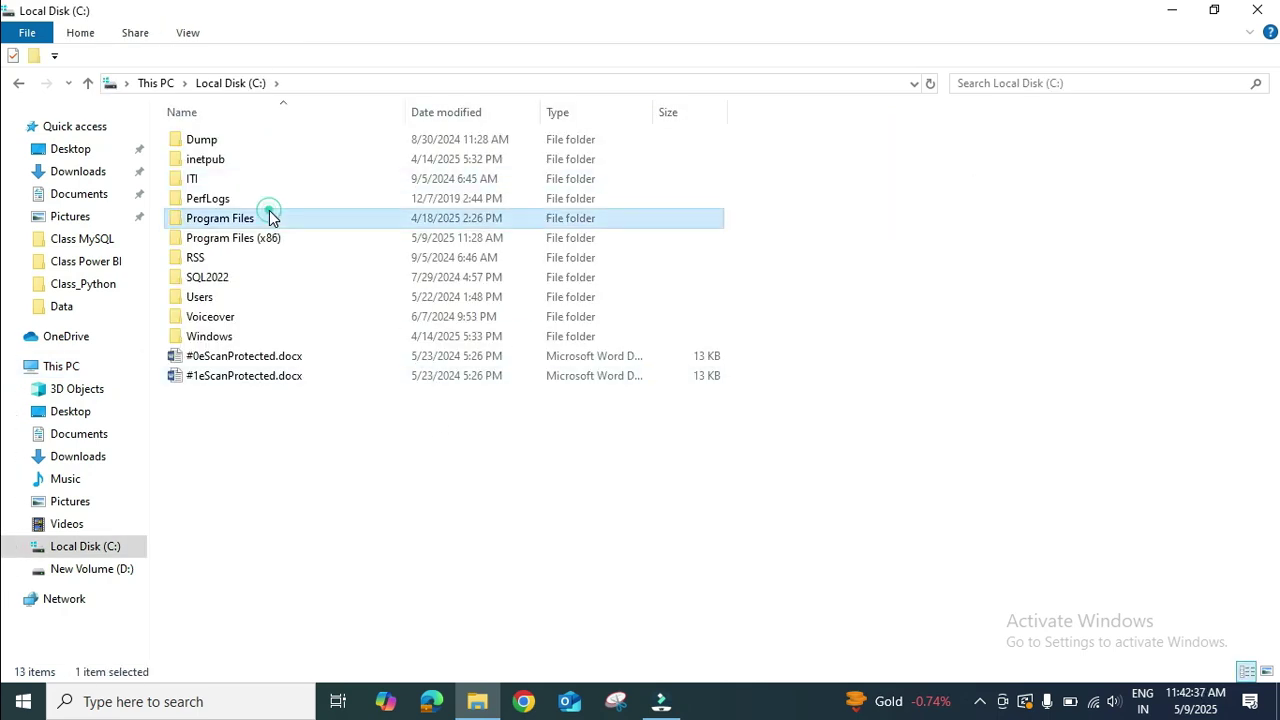
key(m)
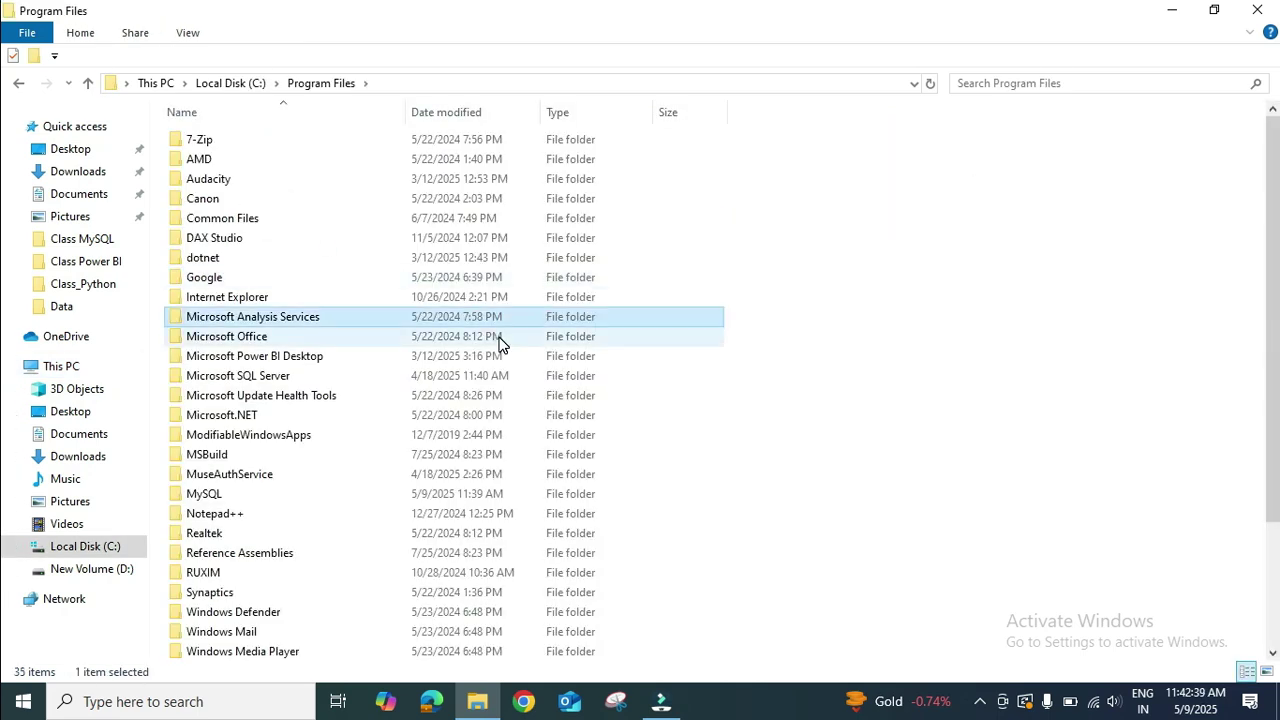
key(m)
key(m)
key(m)
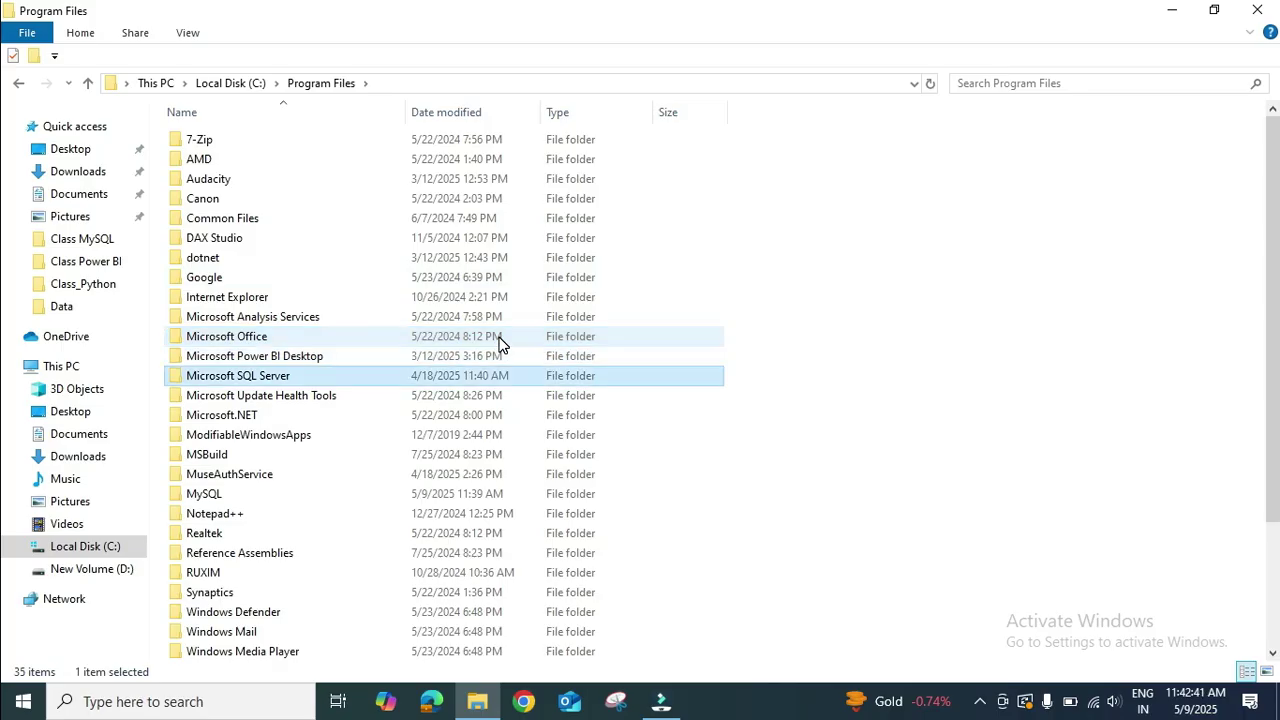
key(m)
key(m)
key(m)
key(m)
key(m)
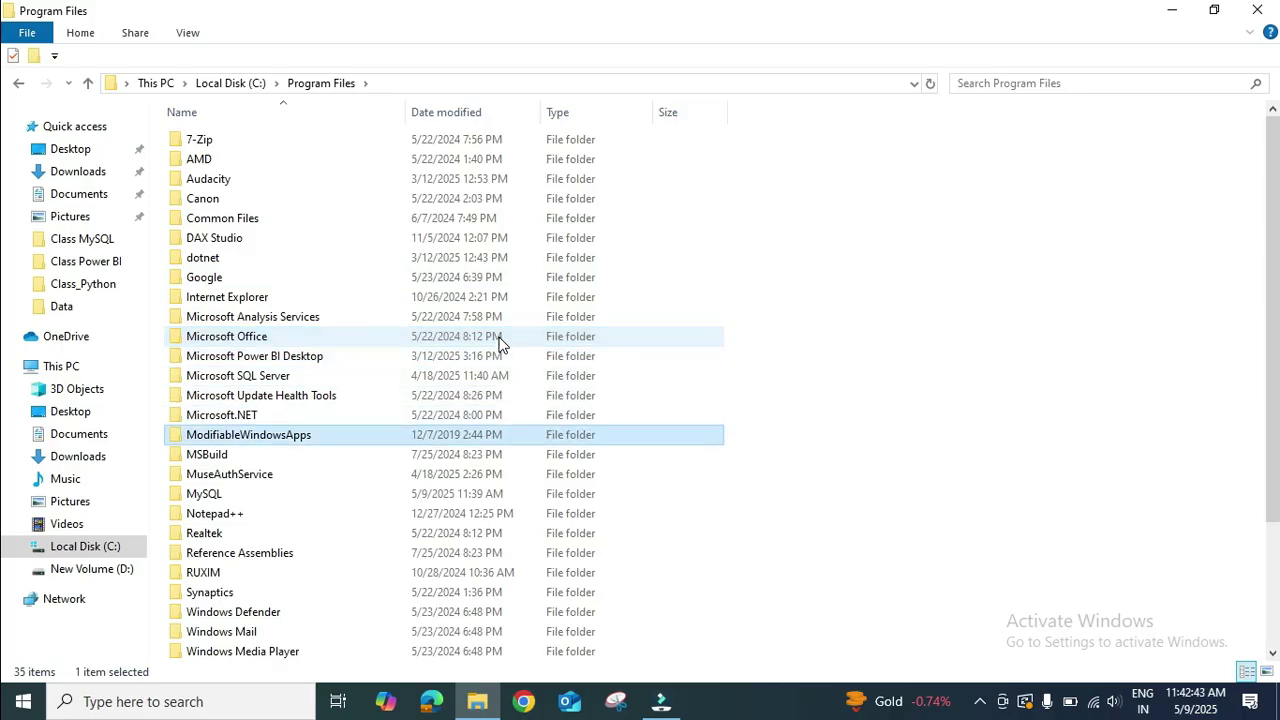
key(m)
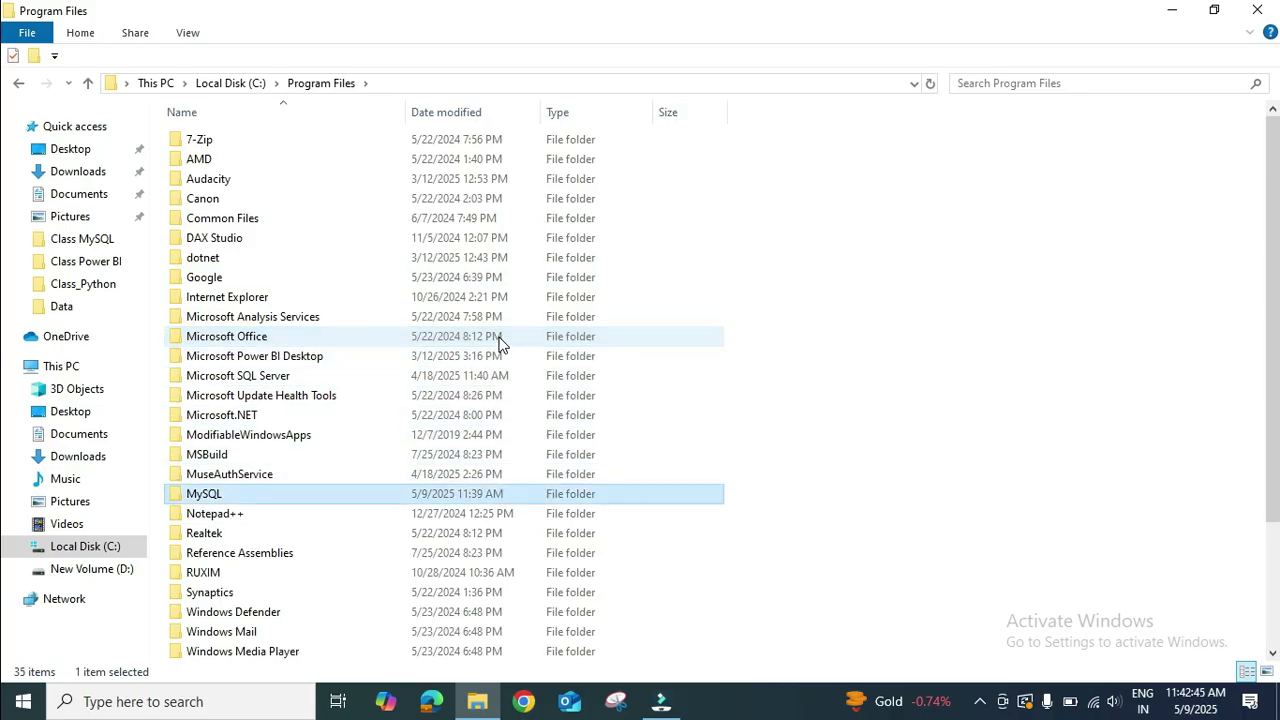
key(Return)
Permanently delete the MySQL Workbench 8.0 and 8.0 CE folders with administrator permission.
drag(341, 240, 253, 118)
key(shift+Delete)
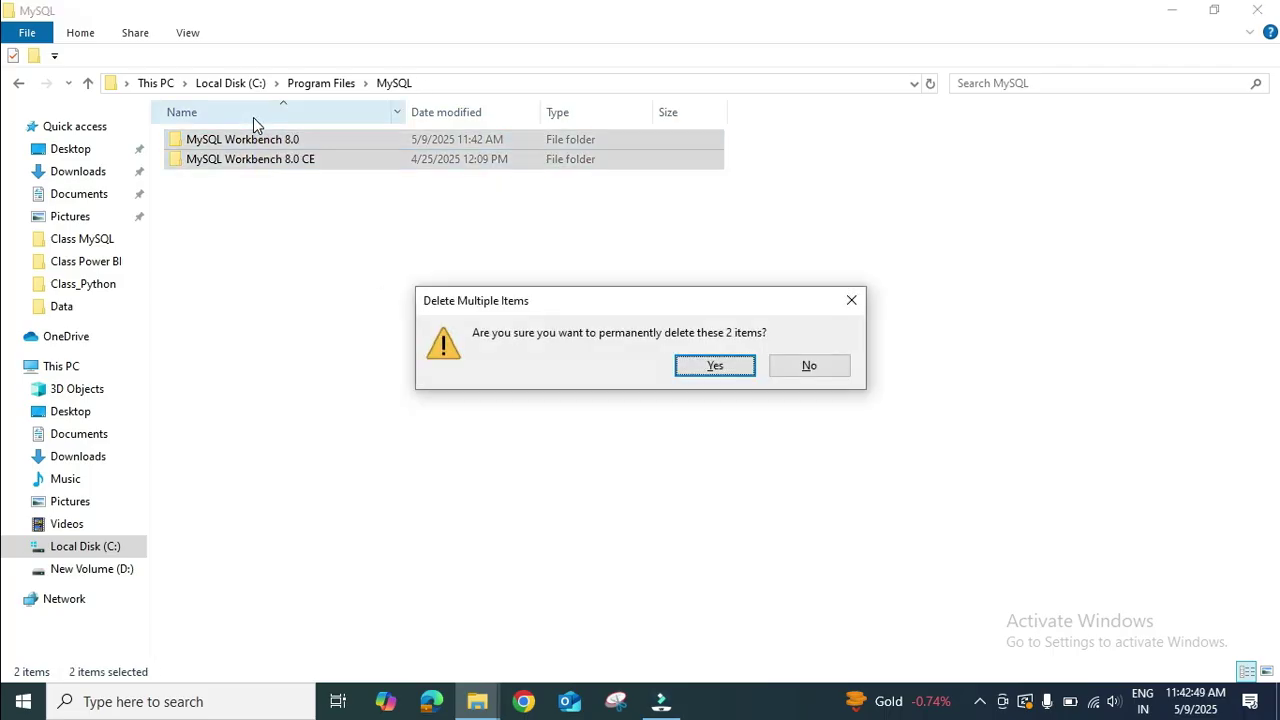
key(Return)
click(350, 262)
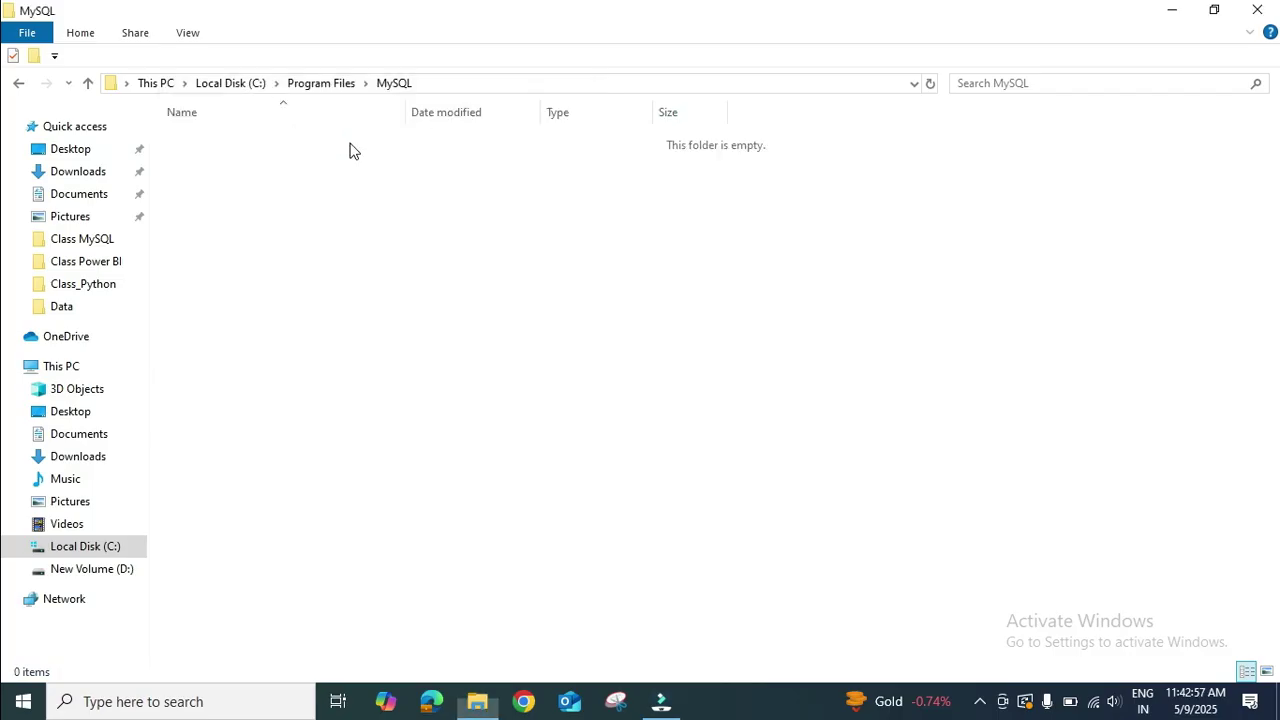
Check Program Files and Program Files (x86) for leftover MySQL folders.
click(338, 92)
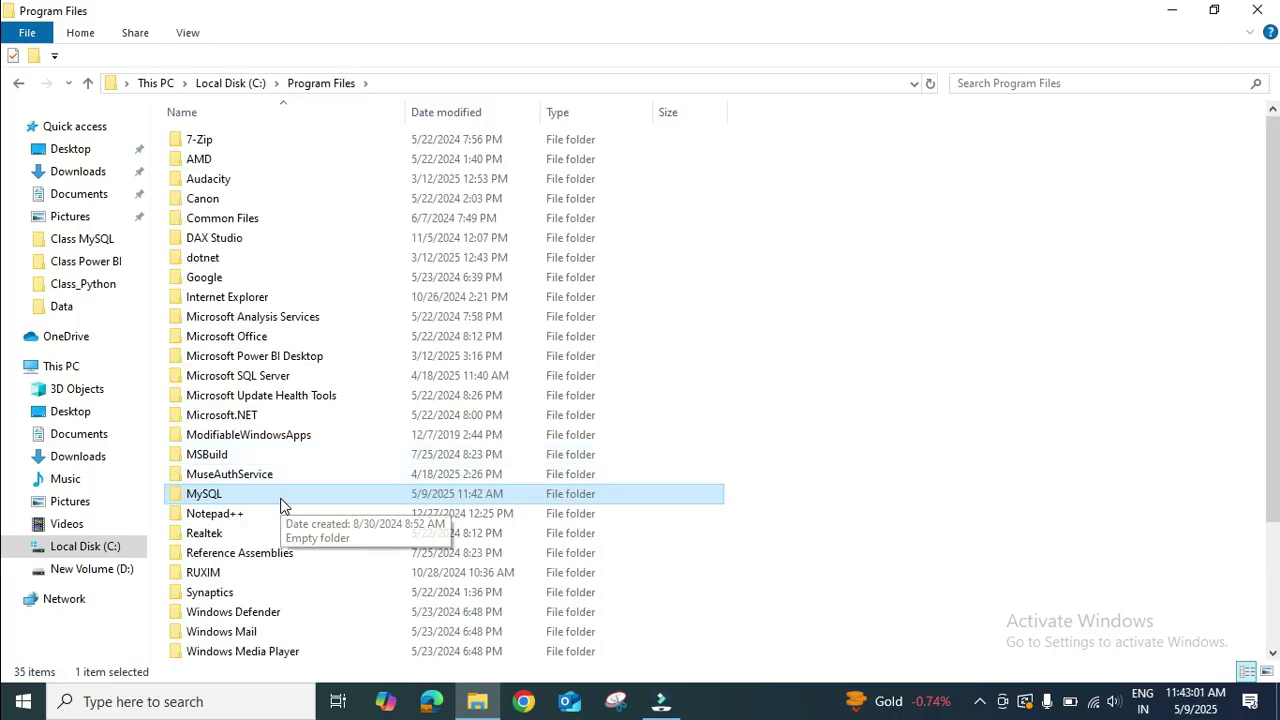
key(m)
key(Down)
key(Down)
key(Down)
key(Down)
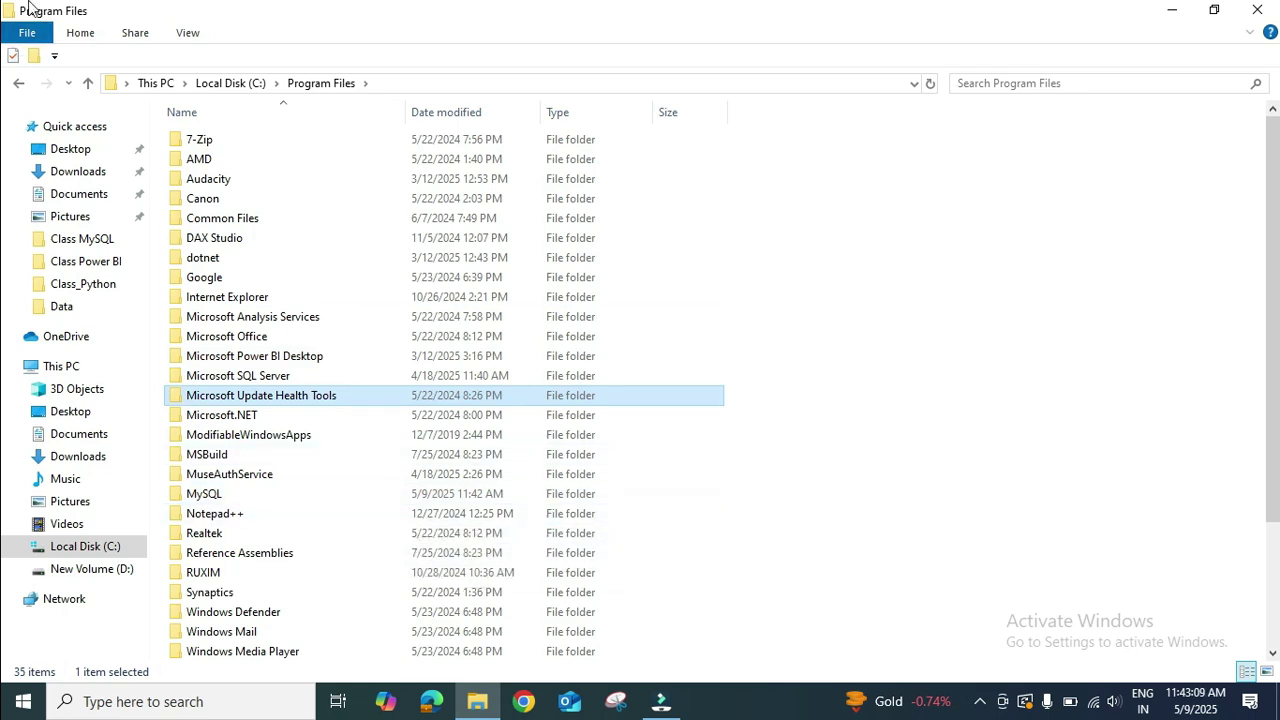
click(256, 87)
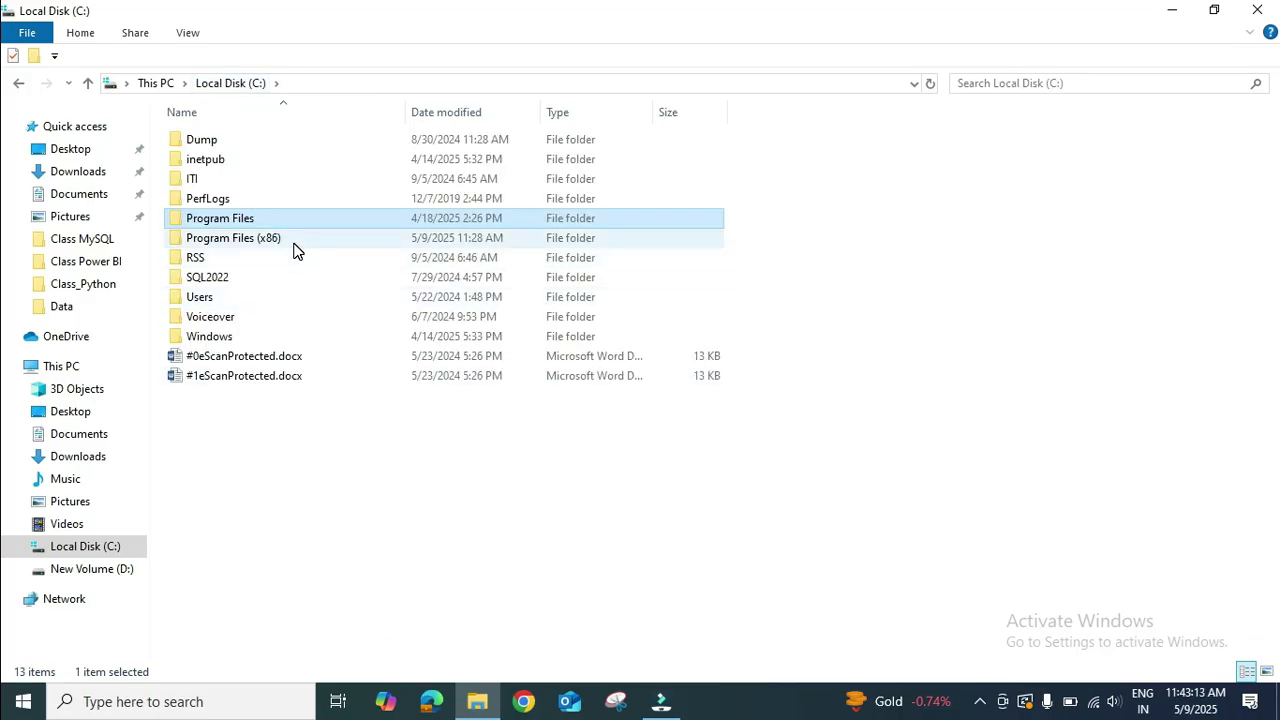
double_click(293, 250)
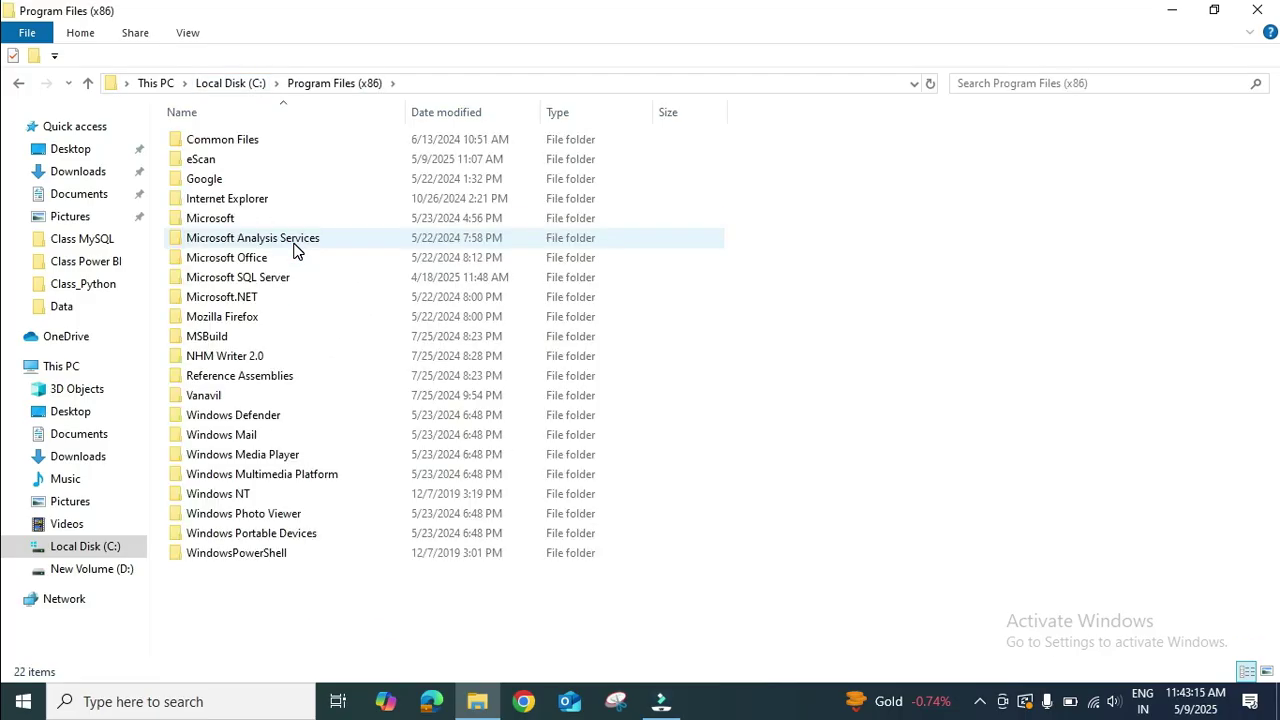
key(Down)
key(Down)
key(Down)
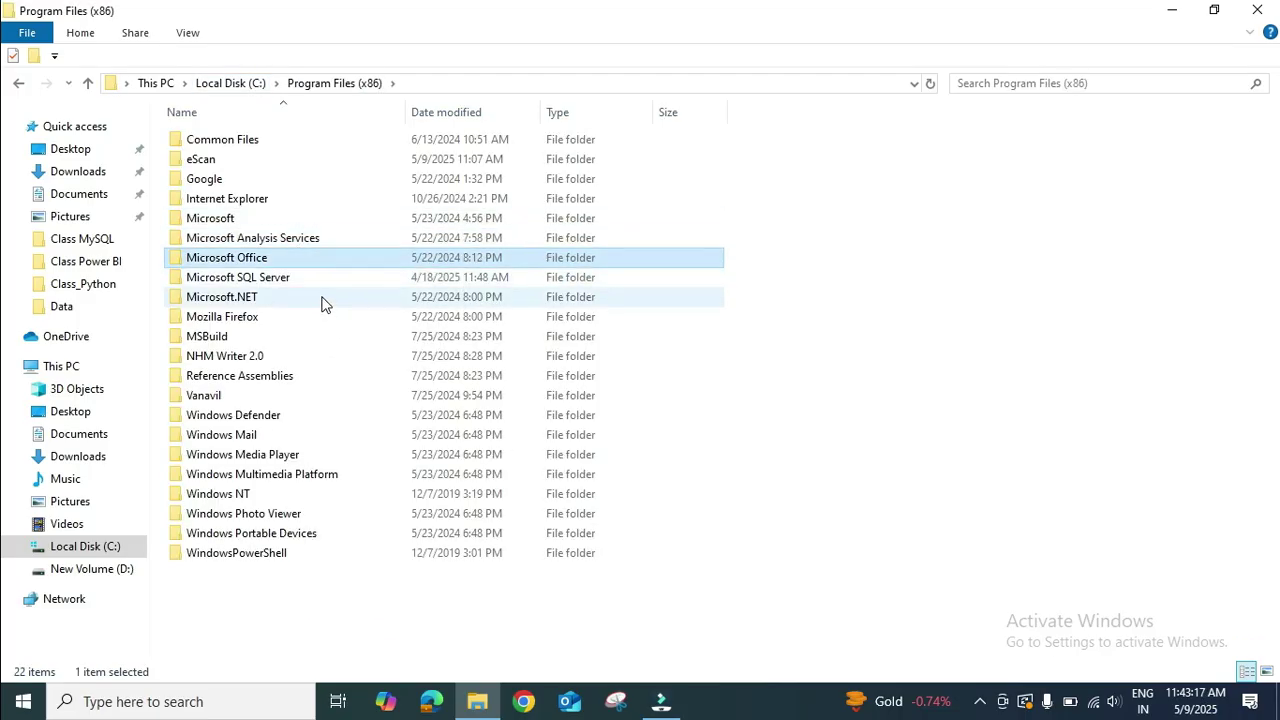
key(m)
key(m)
key(m)
key(m)
key(m)
key(m)
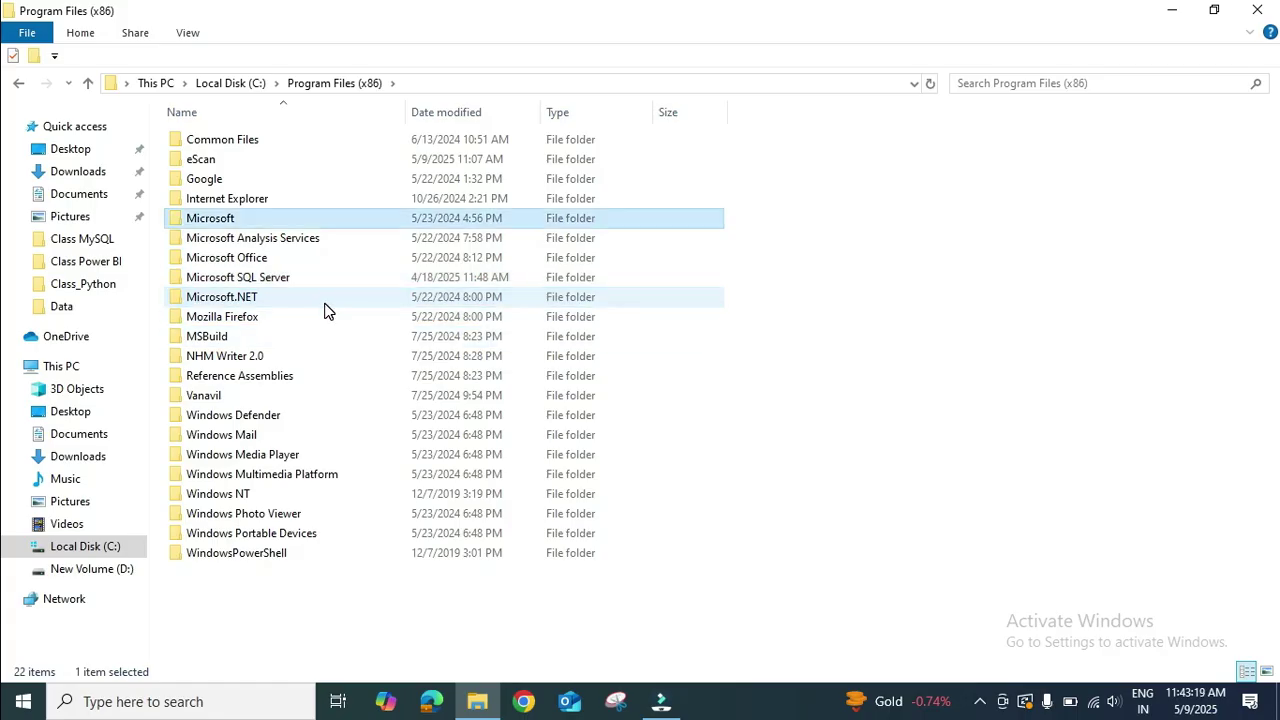
key(m)
click(245, 84)
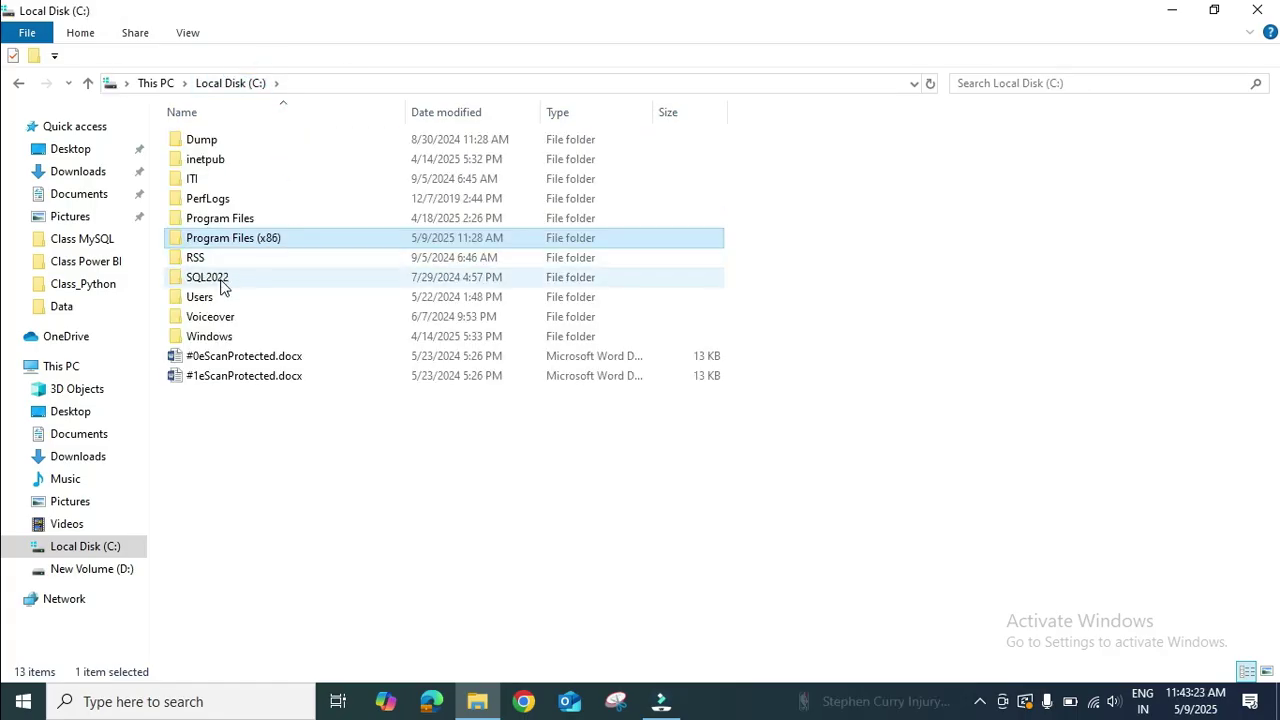
Browse the user's home folder under C:\Users, then close Explorer and refresh the desktop.
double_click(220, 298)
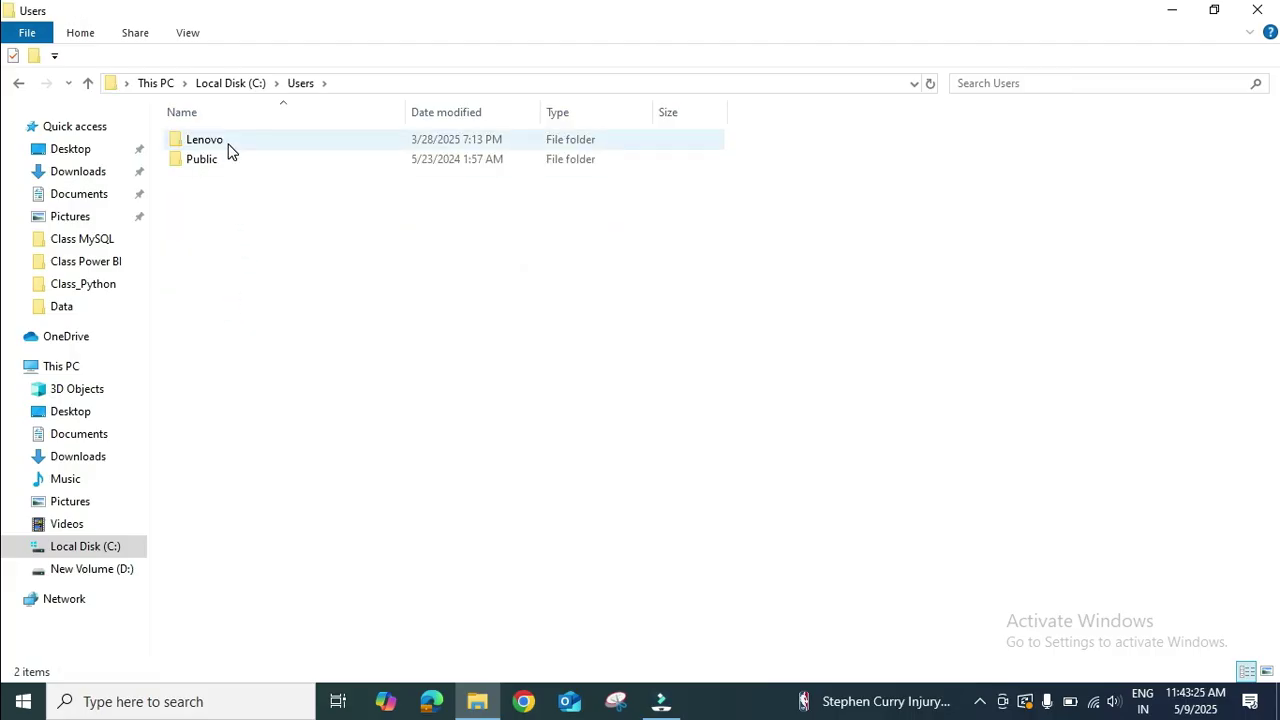
click(228, 148)
double_click(228, 148)
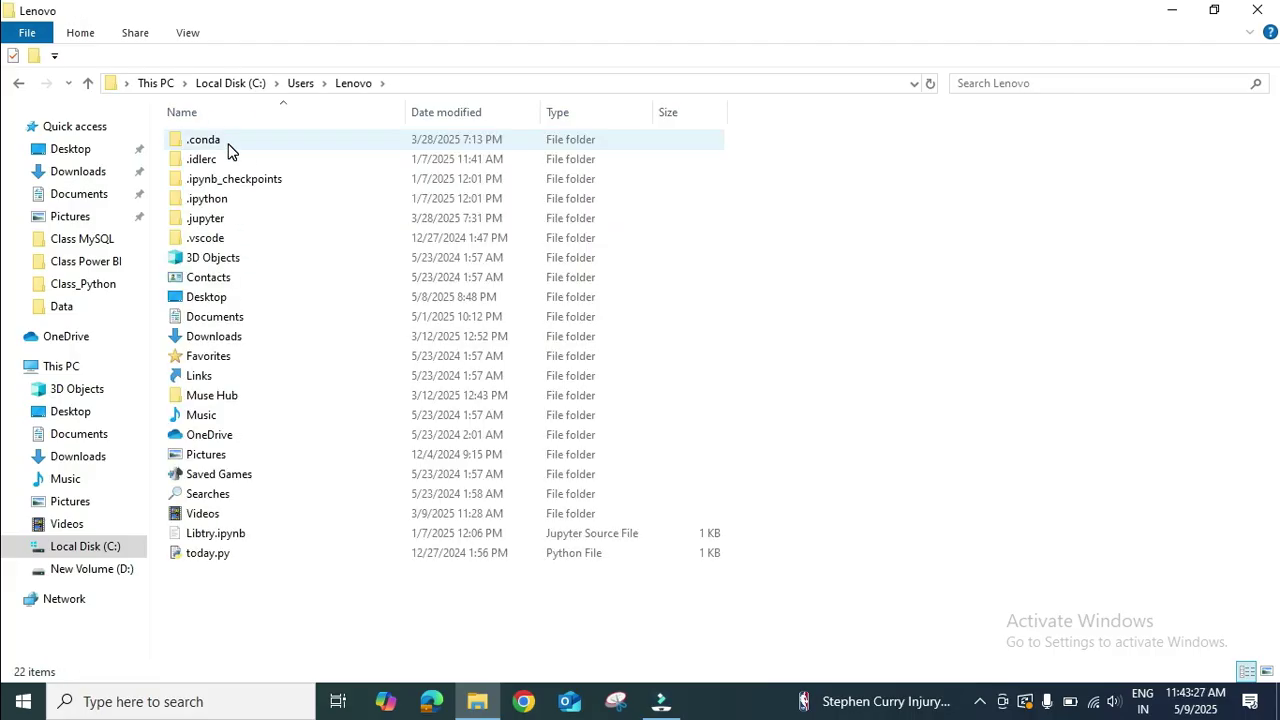
key(m)
key(m)
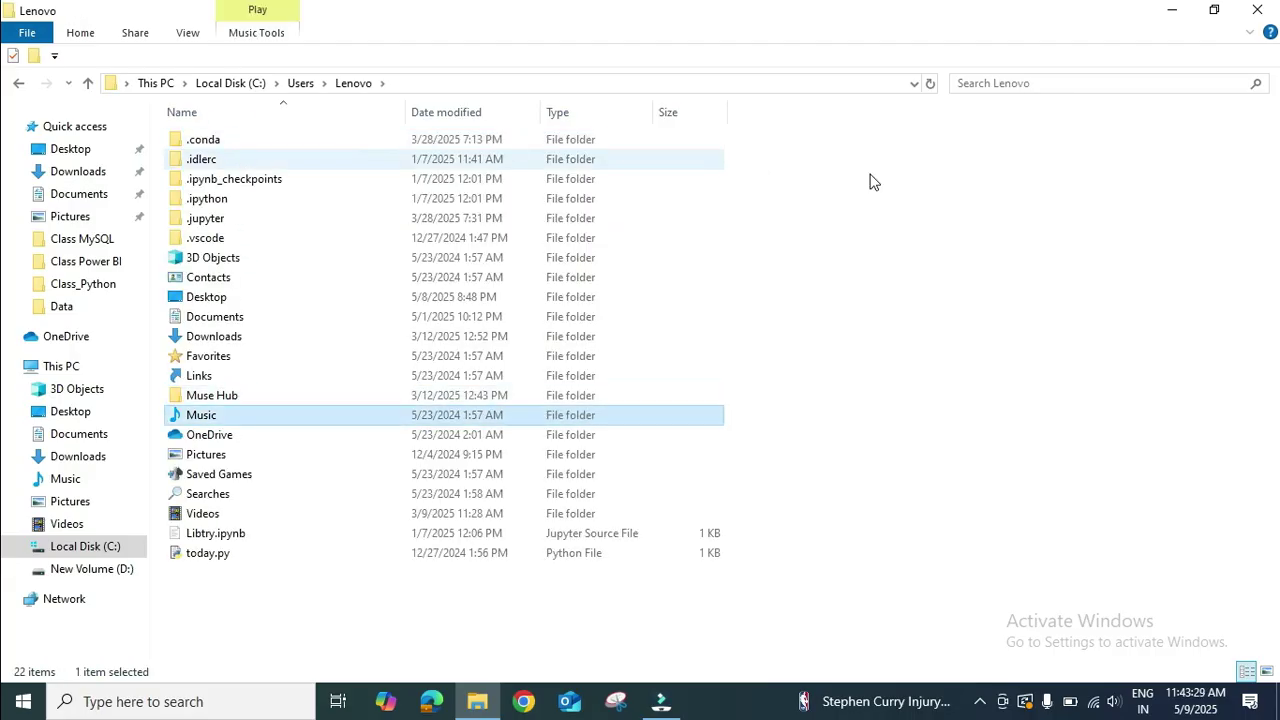
click(1257, 10)
right_click(574, 215)
click(603, 257)
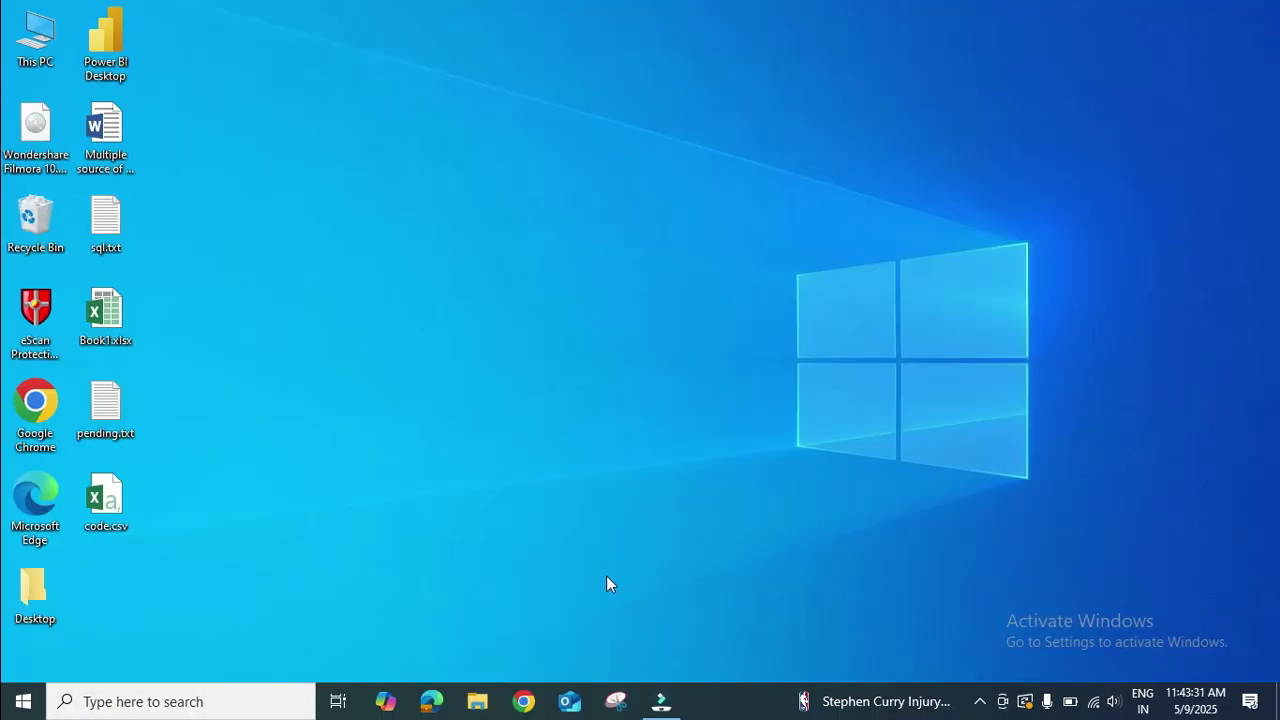
Search 'download mysql' in Chrome and open MySQL Community (GPL) Downloads from mysql.com/downloads.
click(522, 702)
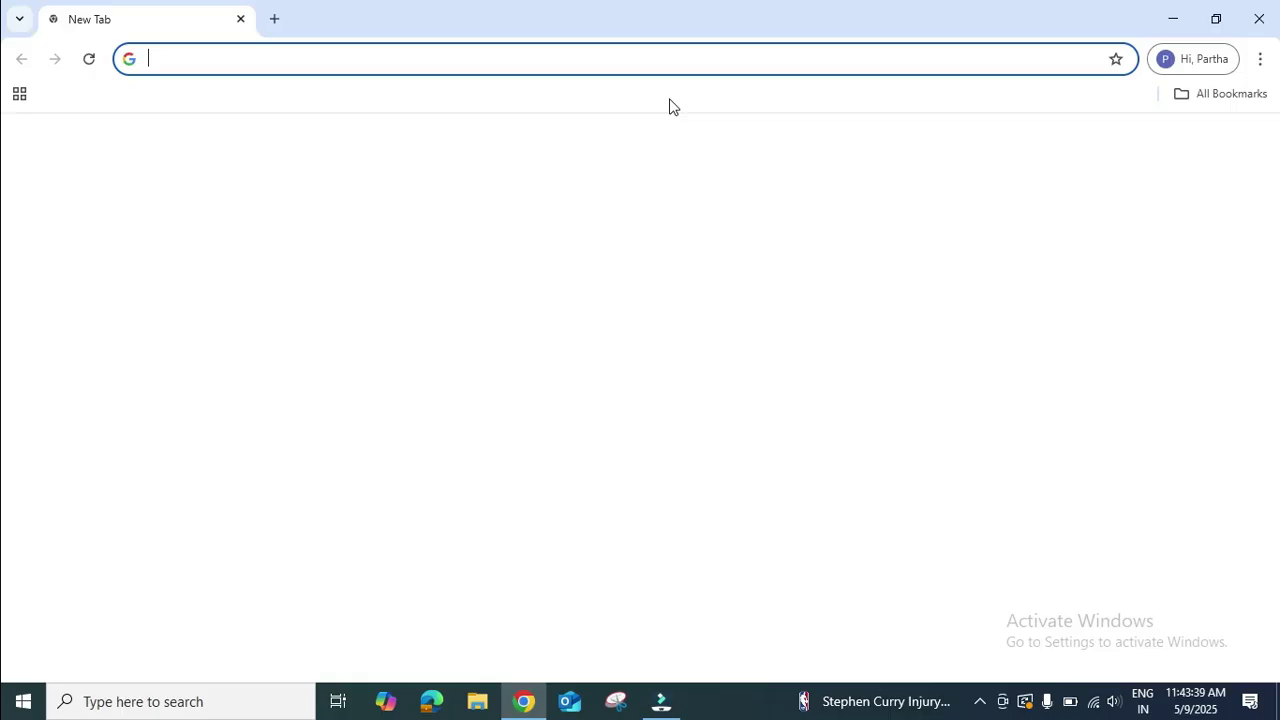
text(download)
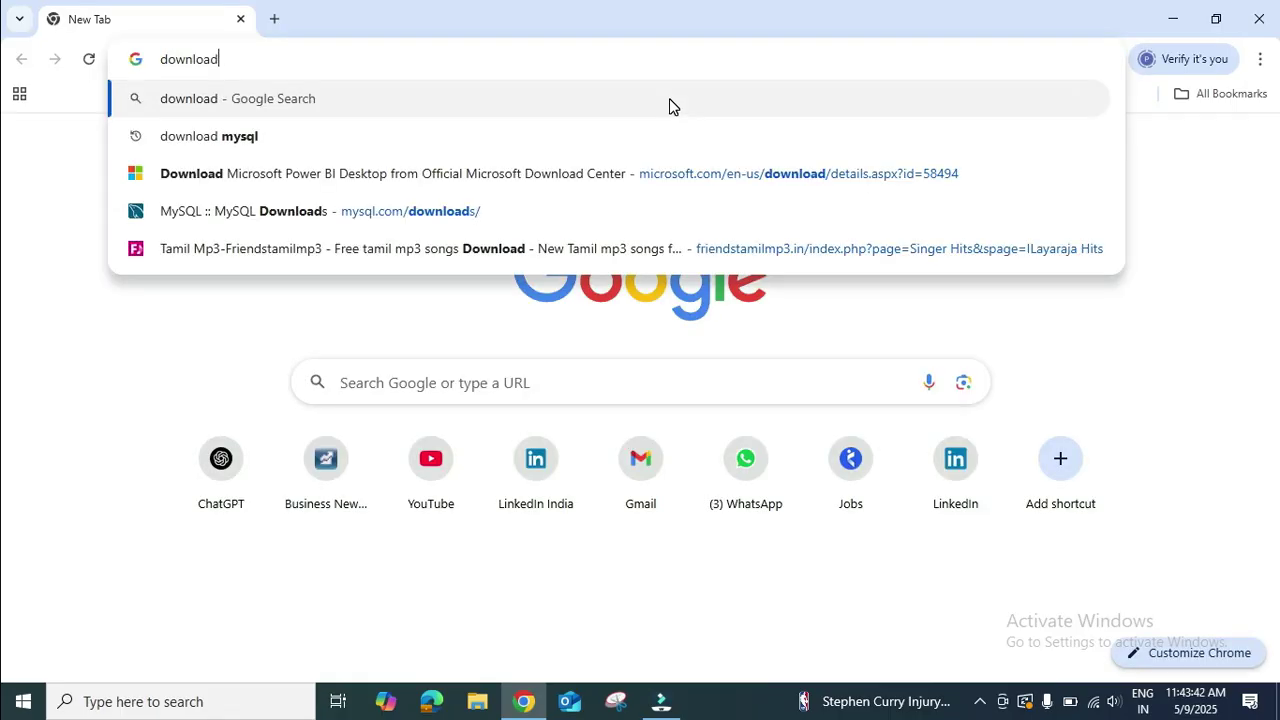
text( mysql)
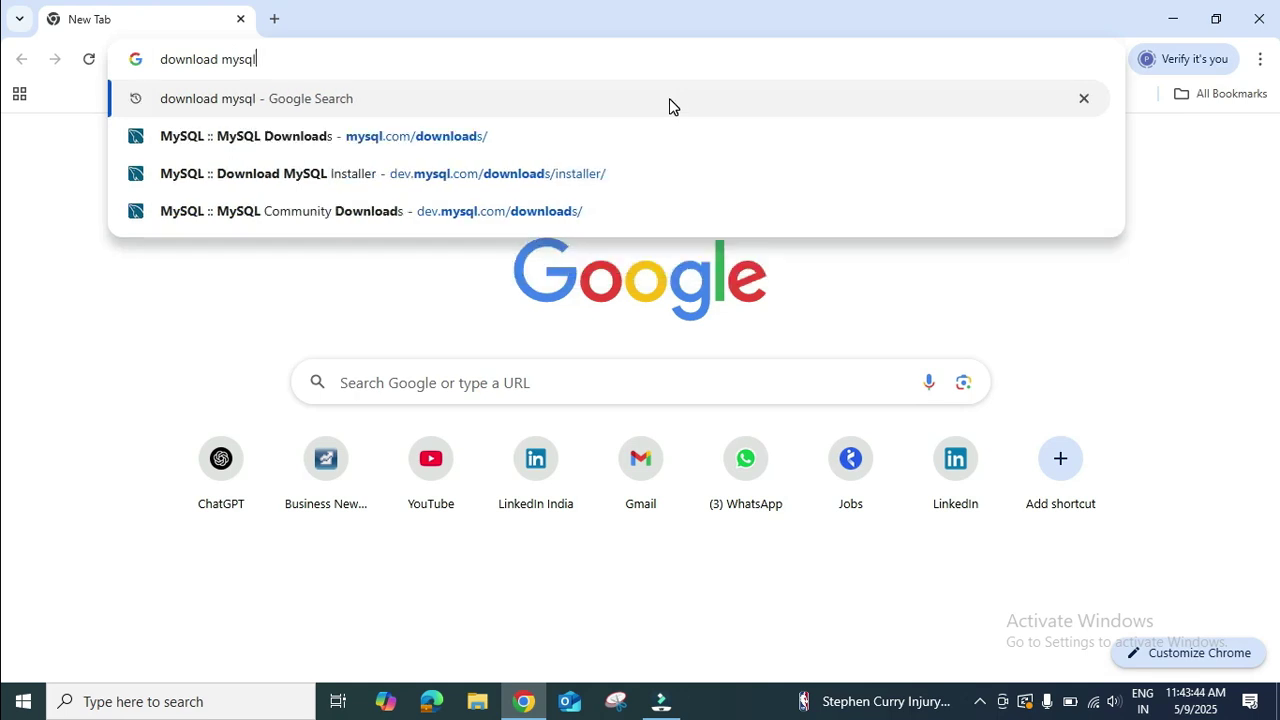
key(Return)
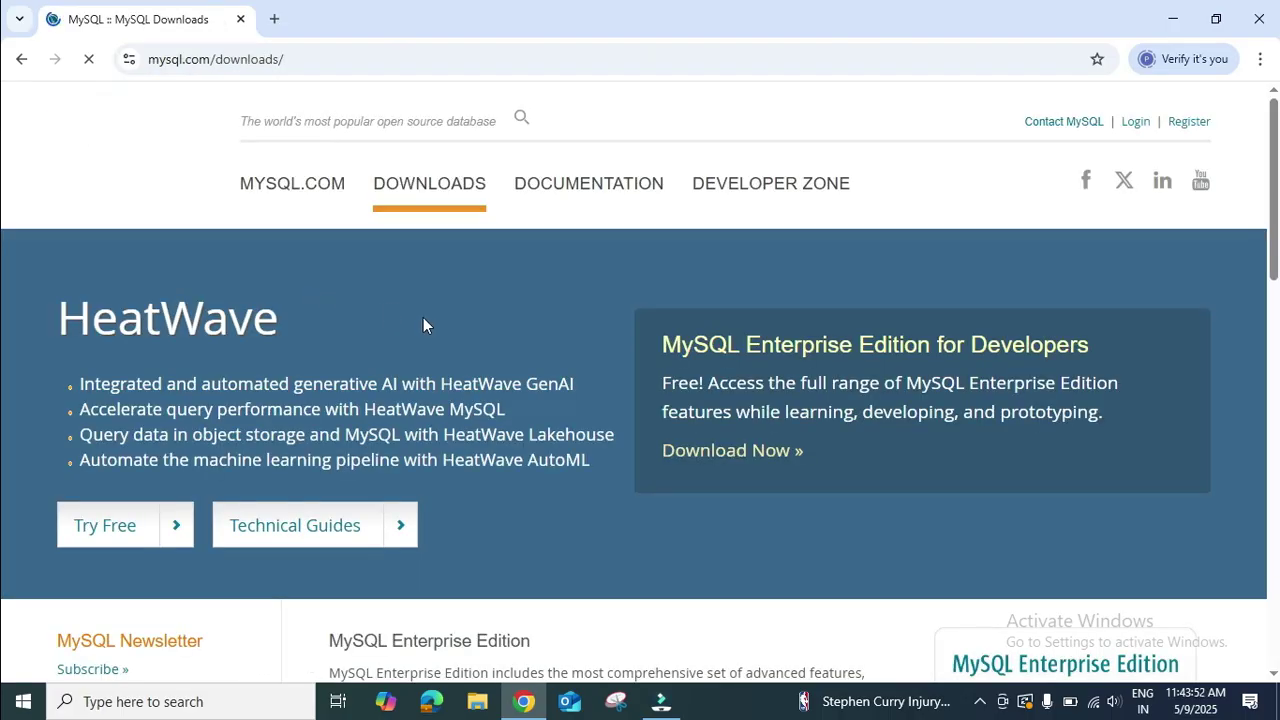
scroll(425, 325, down, 4)
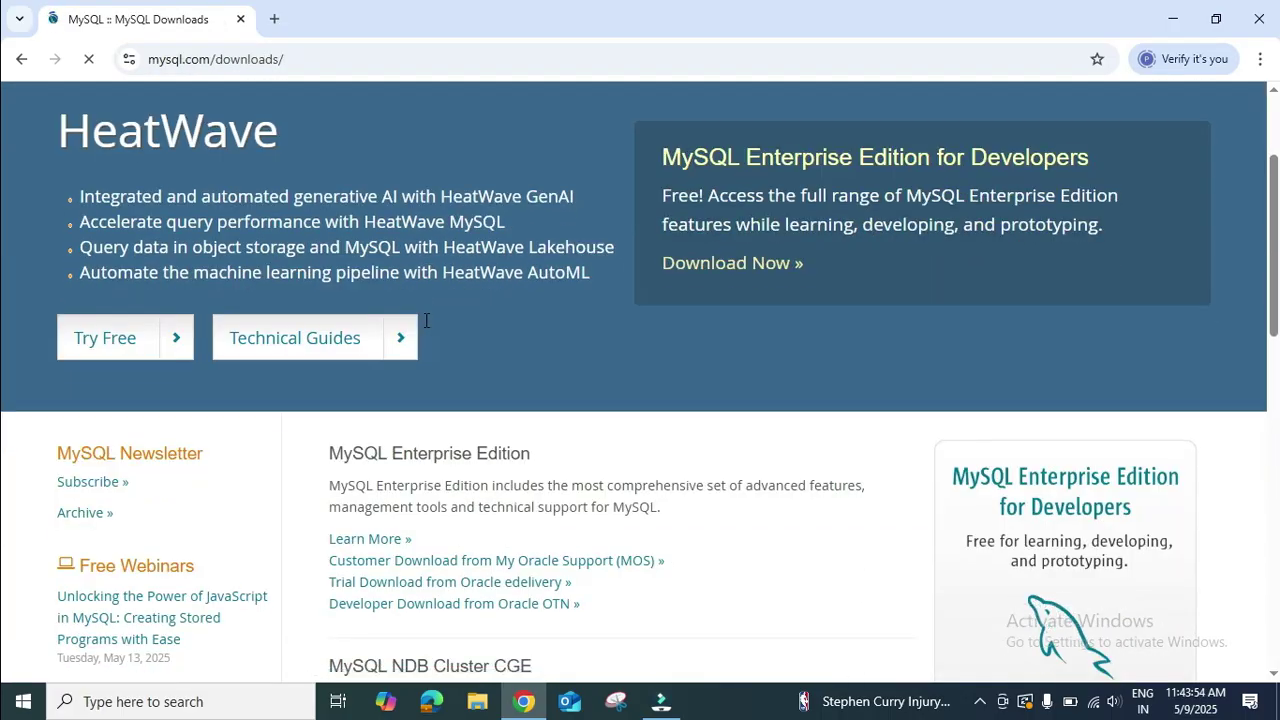
scroll(425, 320, down, 3)
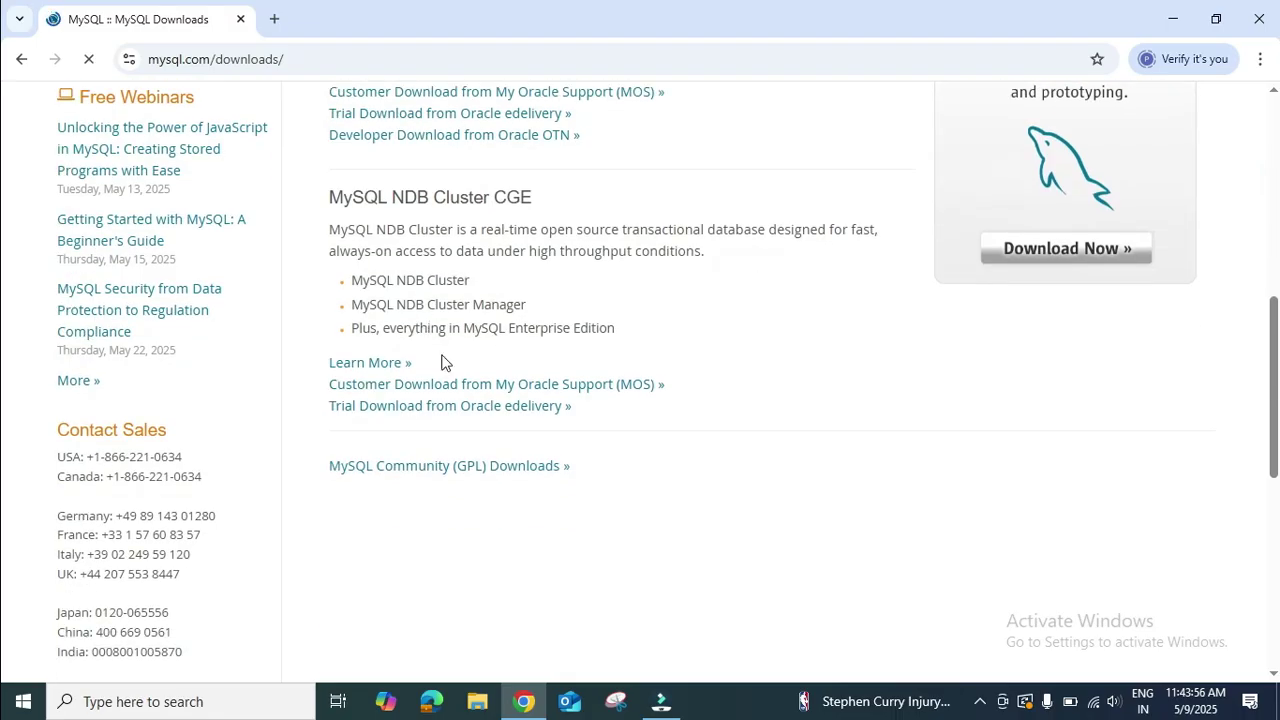
click(399, 467)
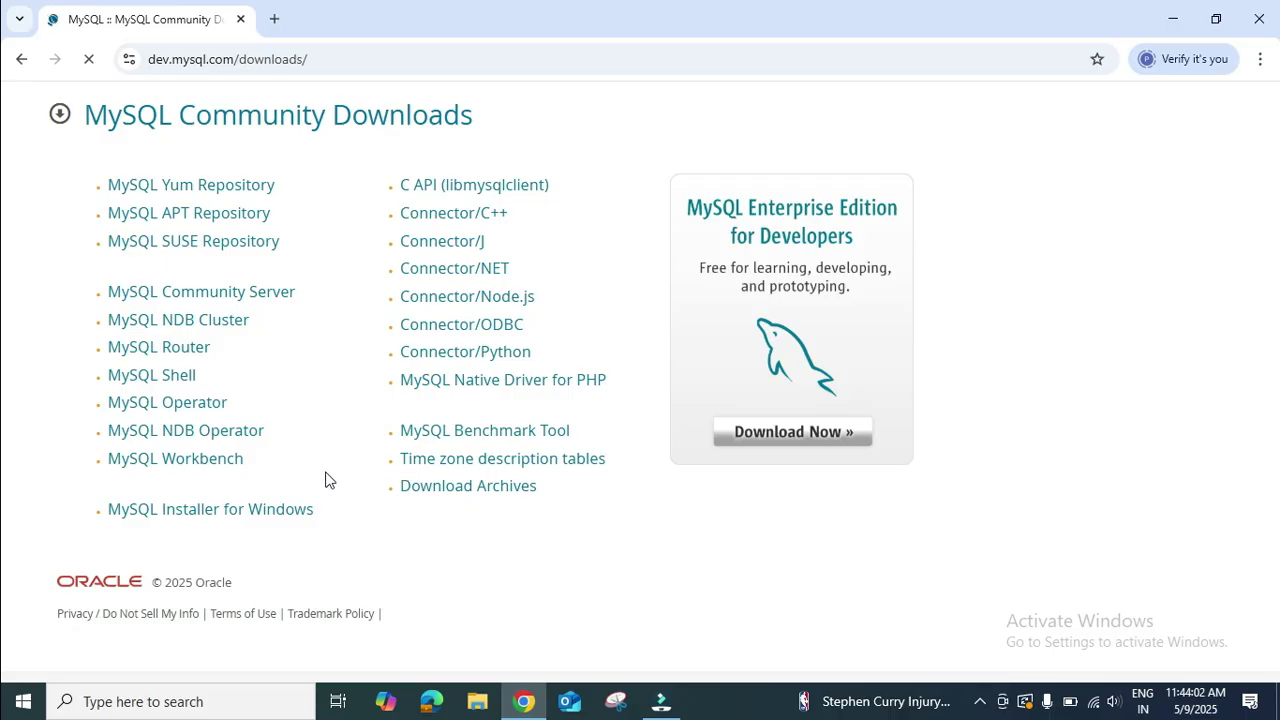
Download the 353.7M MySQL Installer for Windows MSI and check it completed in the download history.
click(249, 512)
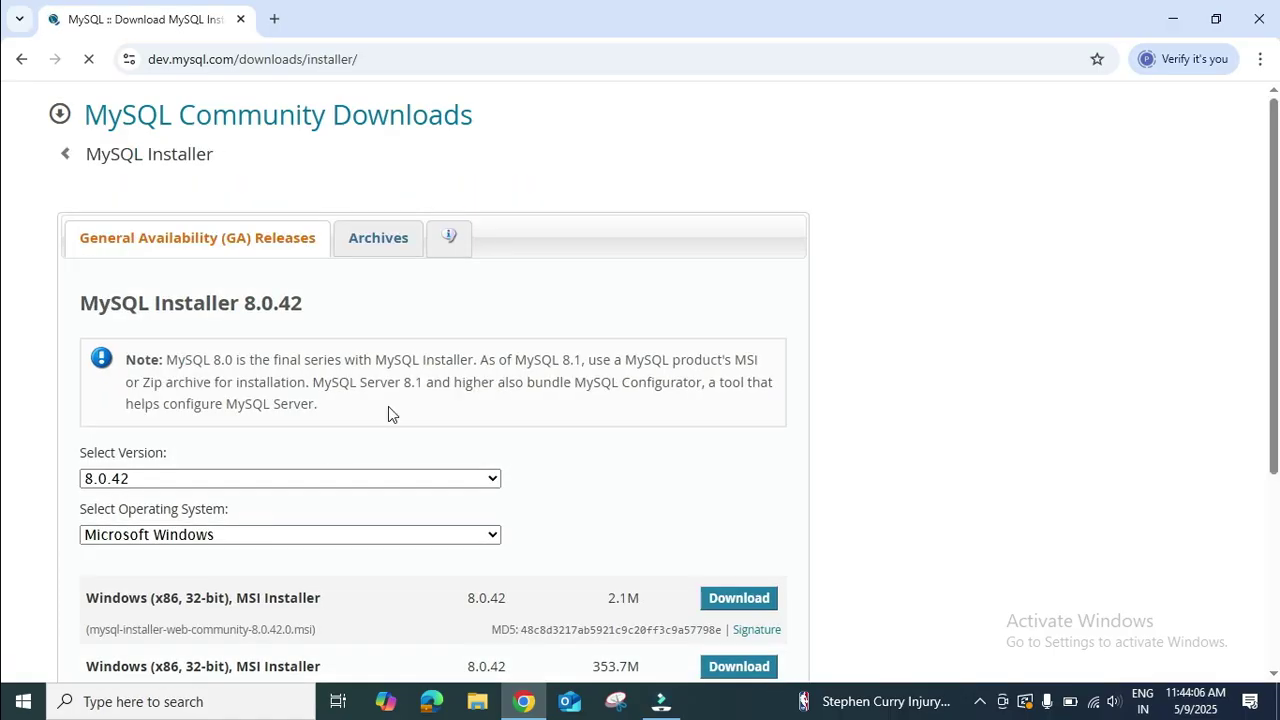
scroll(388, 408, down, 3)
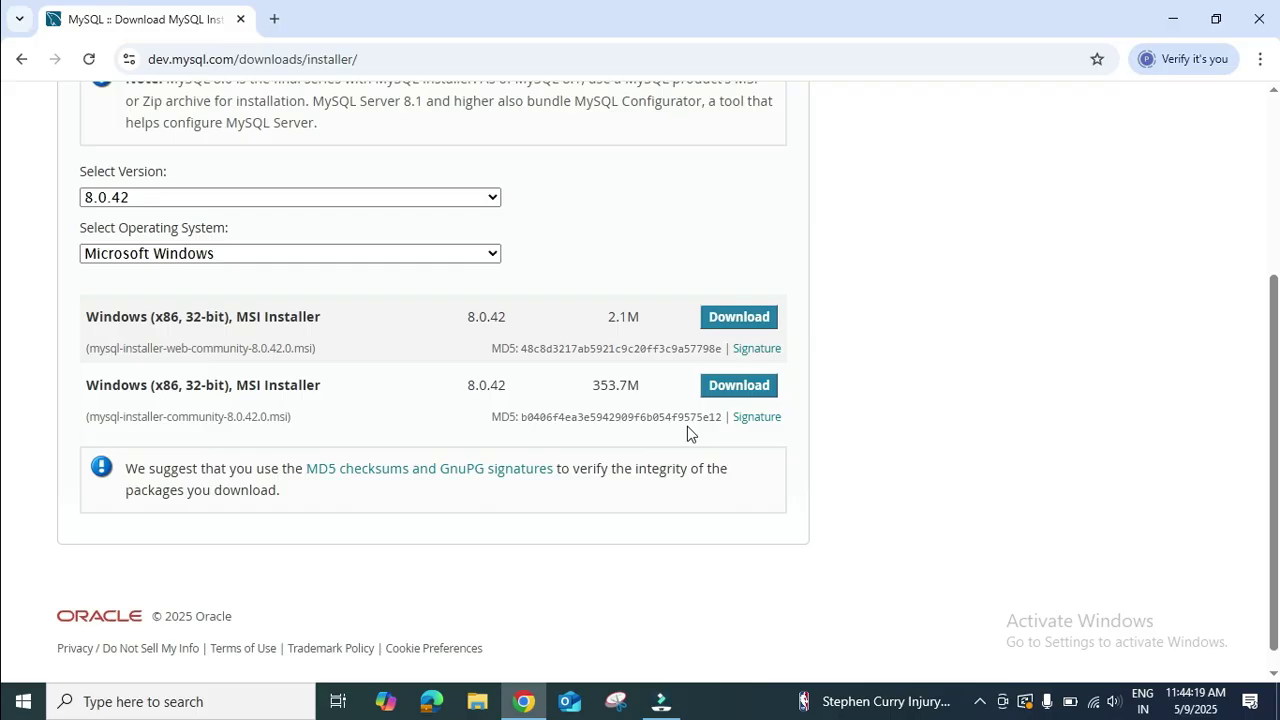
click(720, 394)
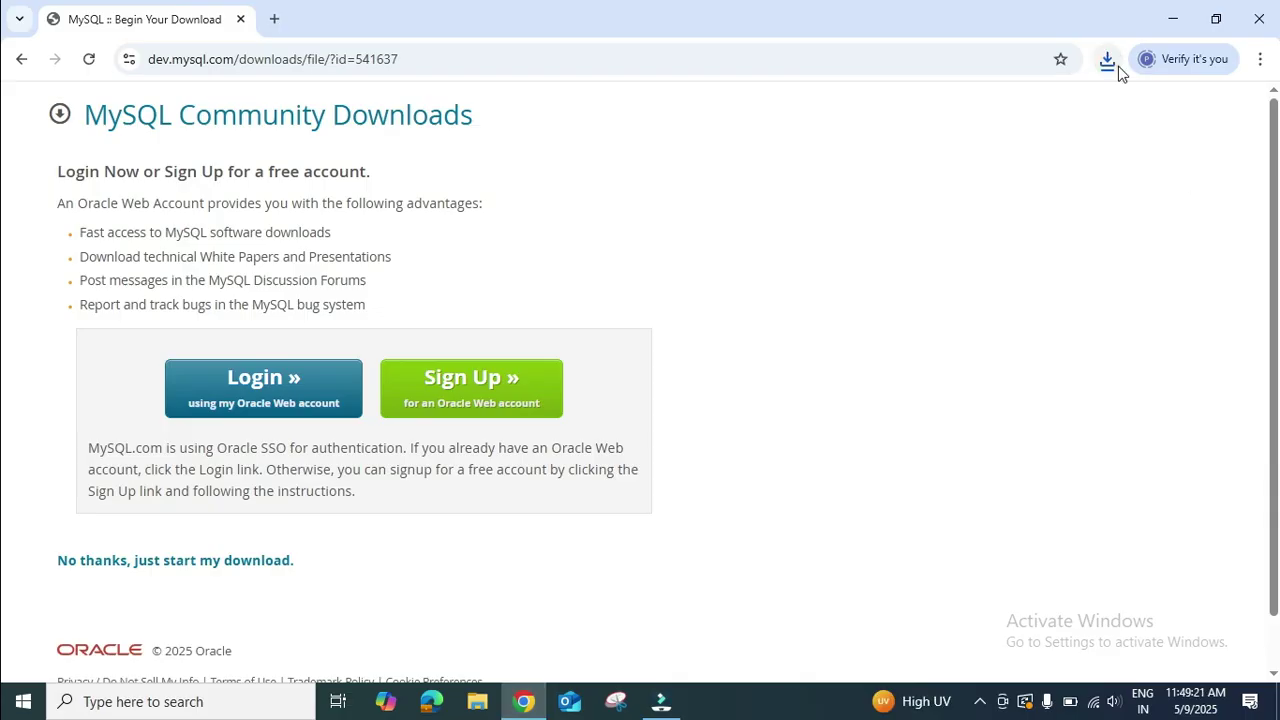
click(1108, 62)
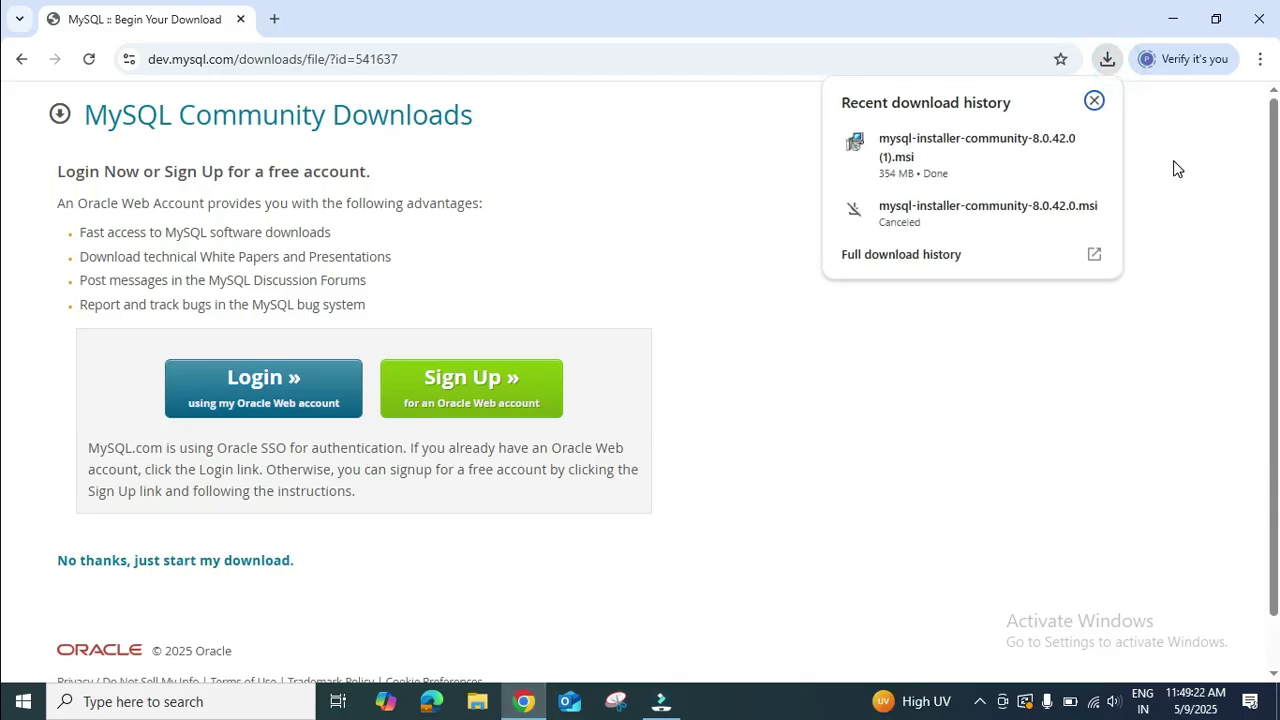
mouse_move(1069, 167)
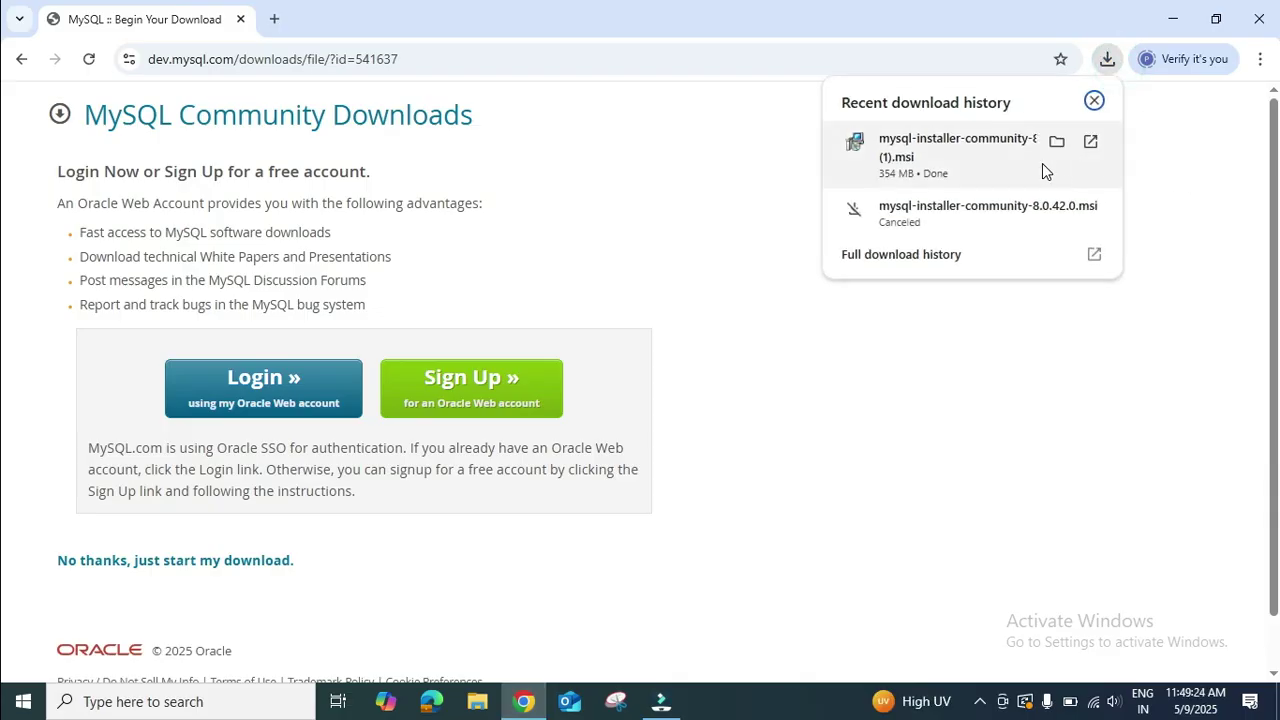
Run the downloaded mysql-installer-community-8.0.42.0 MSI and allow it through User Account Control.
click(1059, 143)
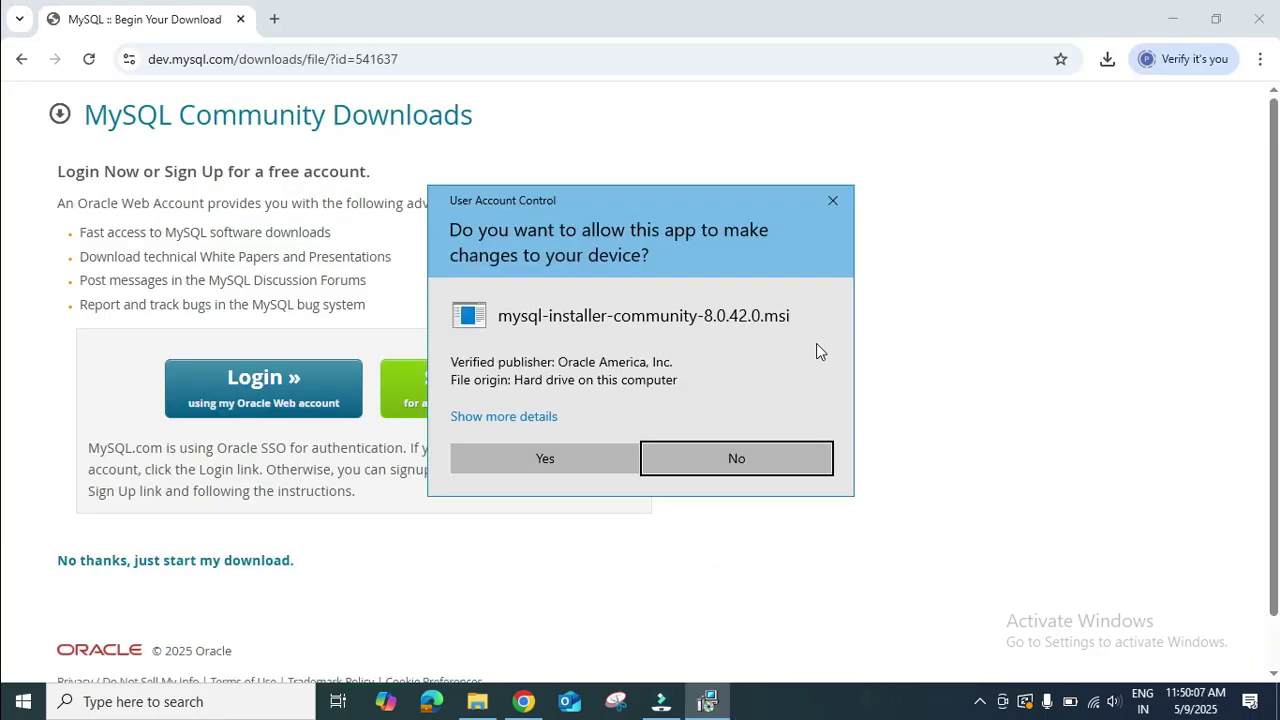
click(597, 451)
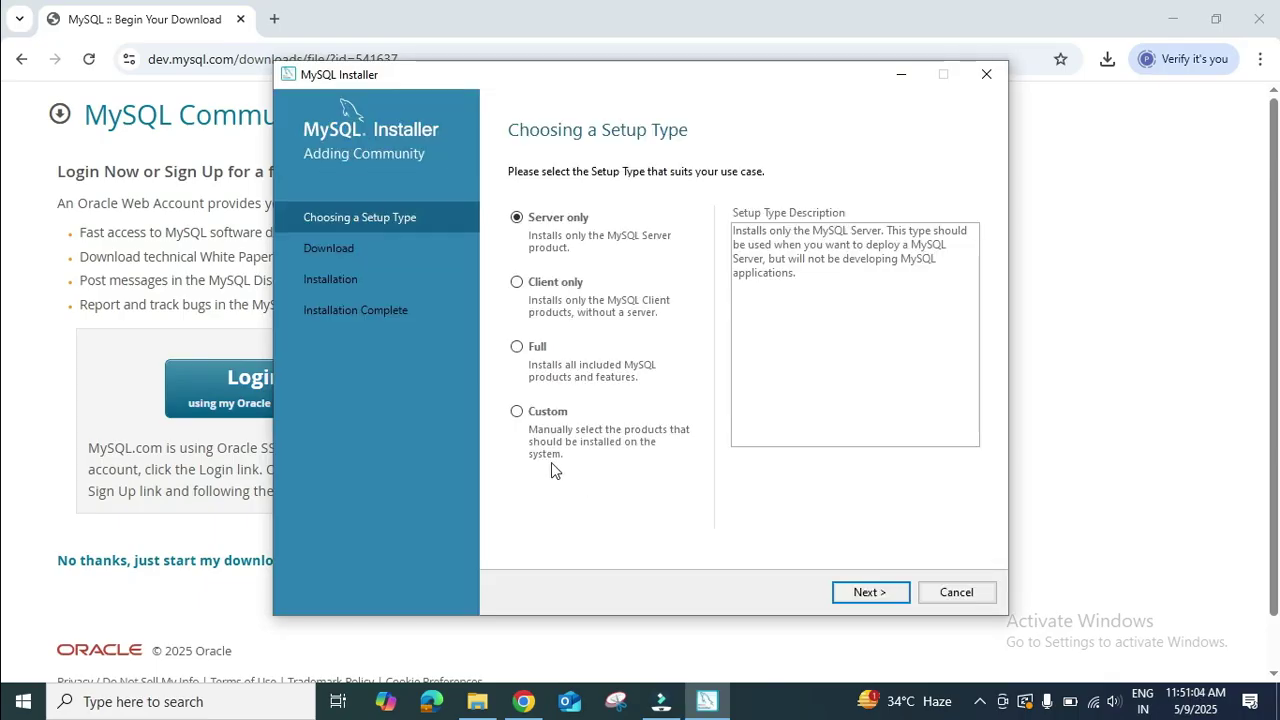
Select Custom as the setup type on the Choosing a Setup Type page.
click(517, 417)
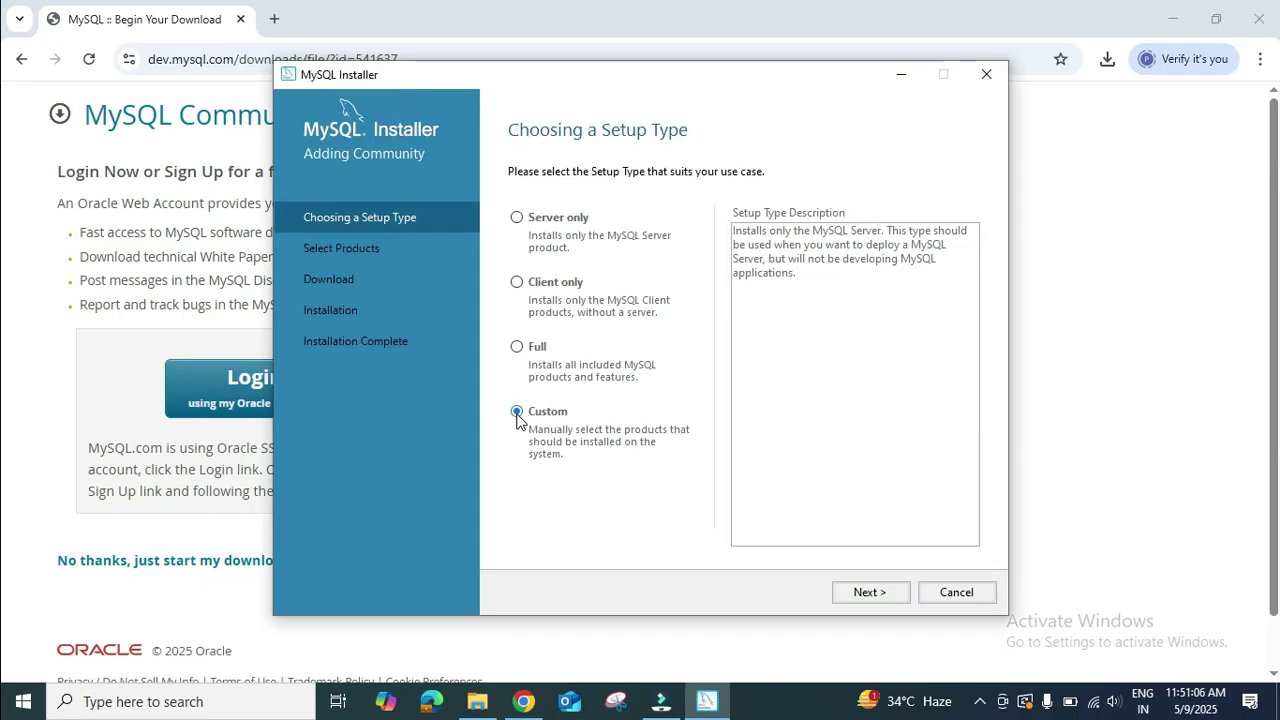
Add MySQL Server 8.0.42 - X64 to the products to be installed.
click(870, 592)
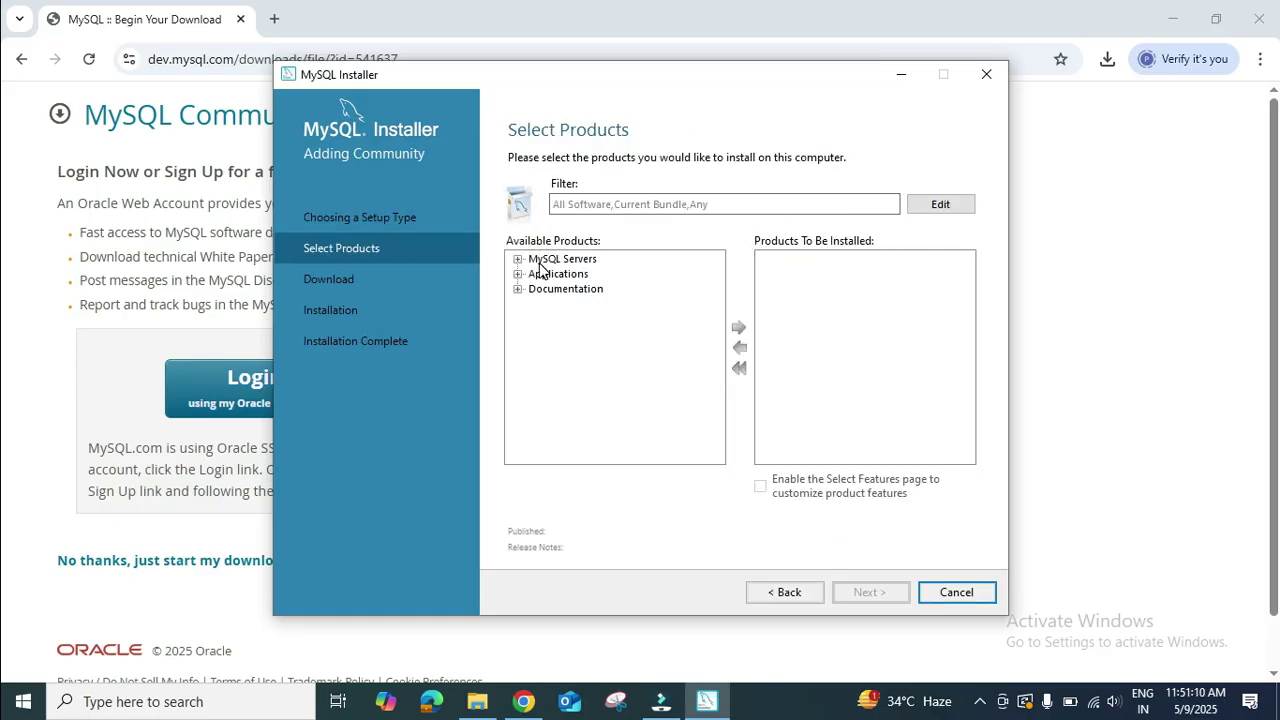
click(517, 259)
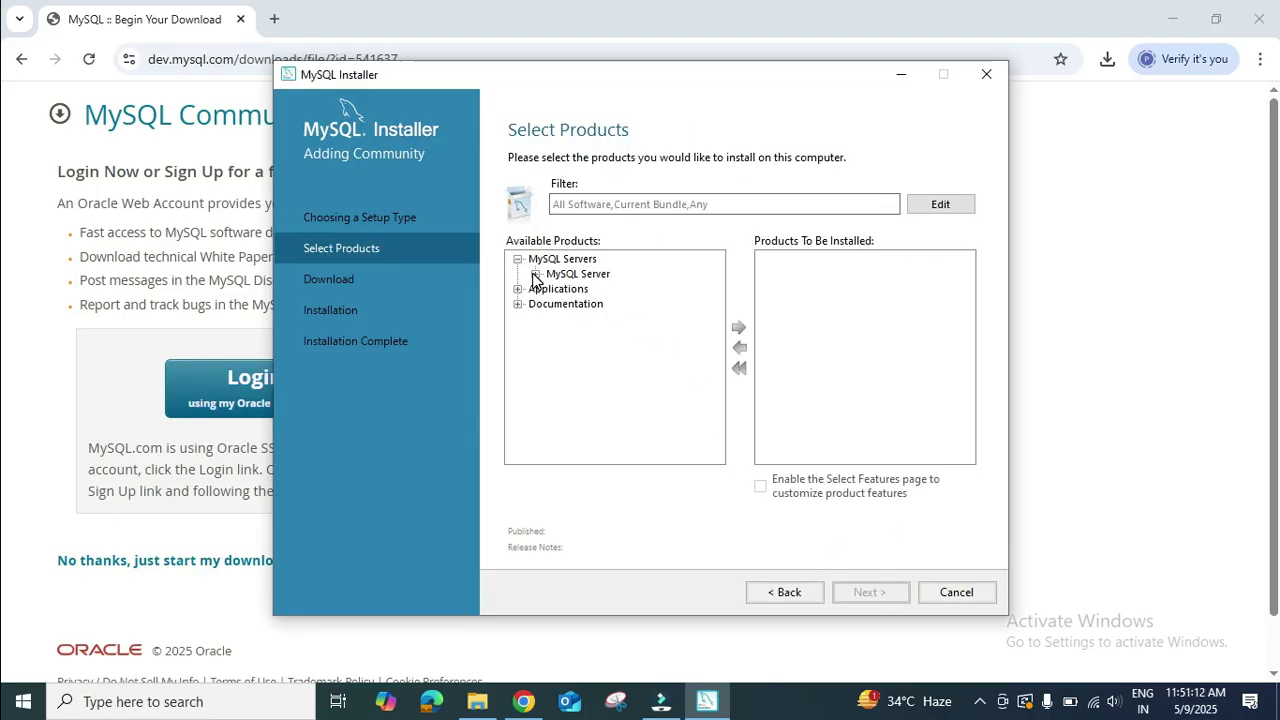
click(536, 274)
click(580, 290)
click(553, 289)
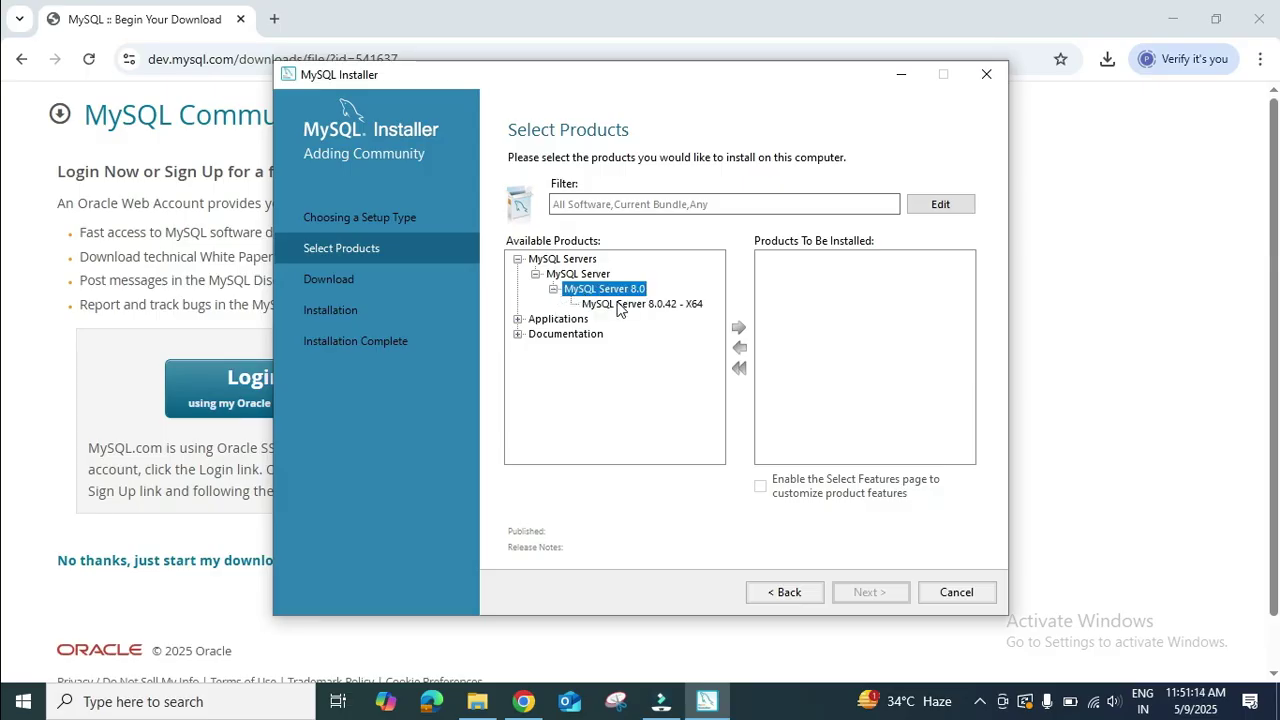
click(620, 304)
click(739, 329)
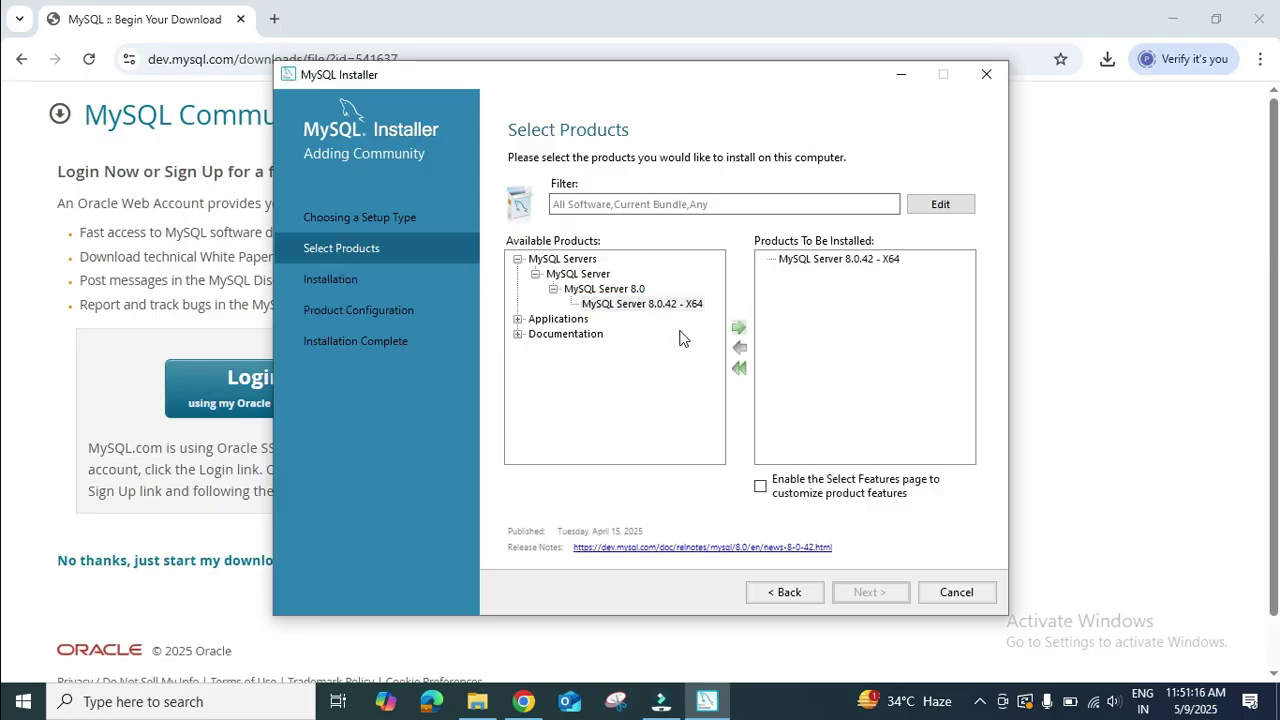
Add MySQL Workbench 8.0.42 - X64 from Applications to the install list.
click(518, 320)
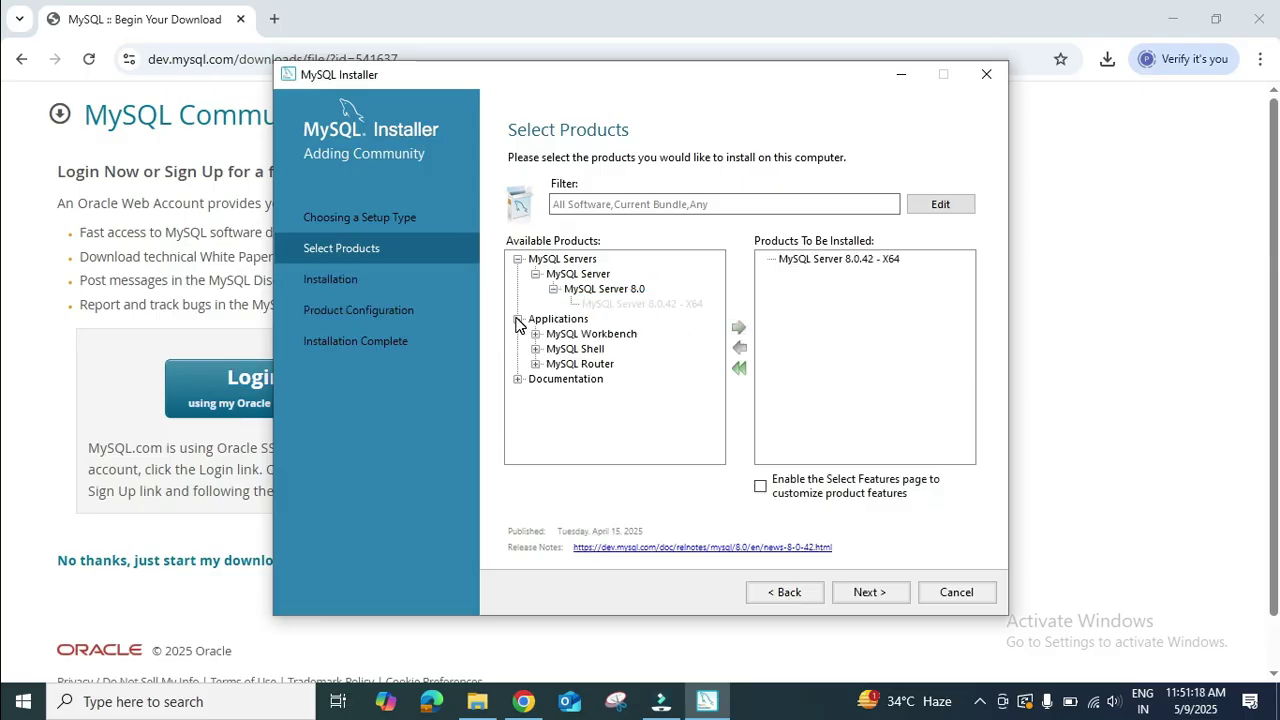
click(537, 335)
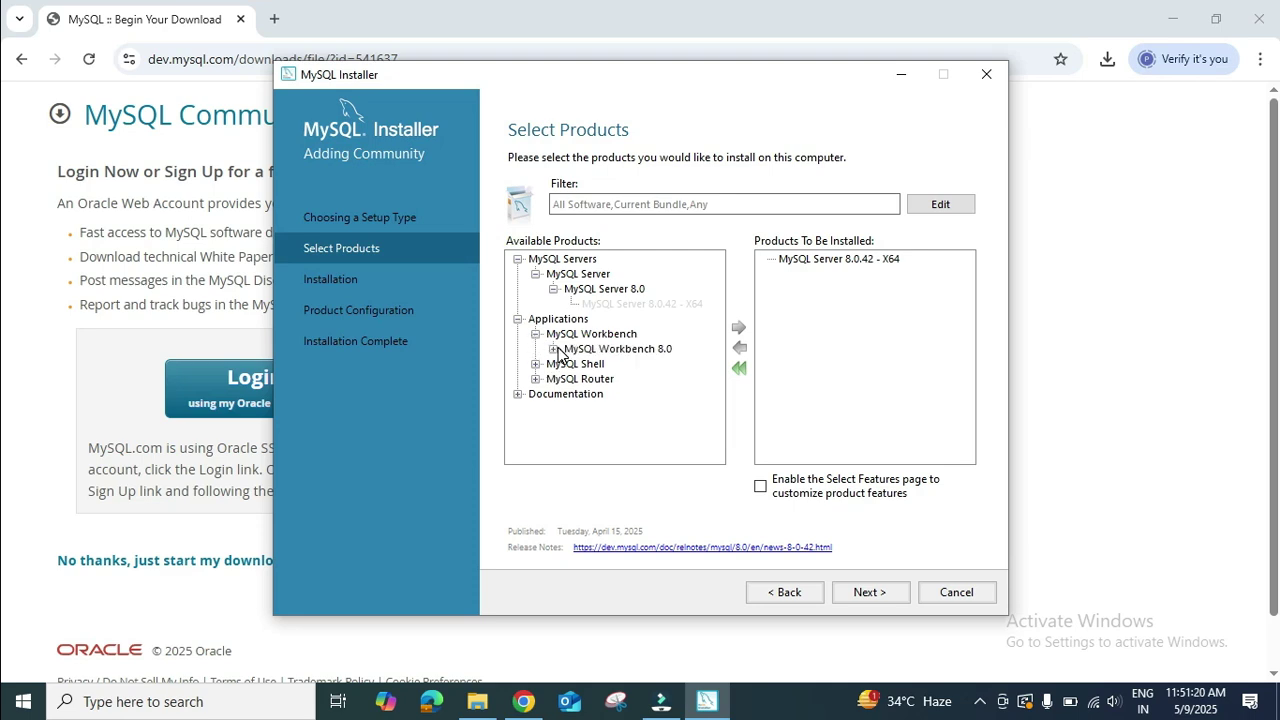
click(553, 349)
click(603, 364)
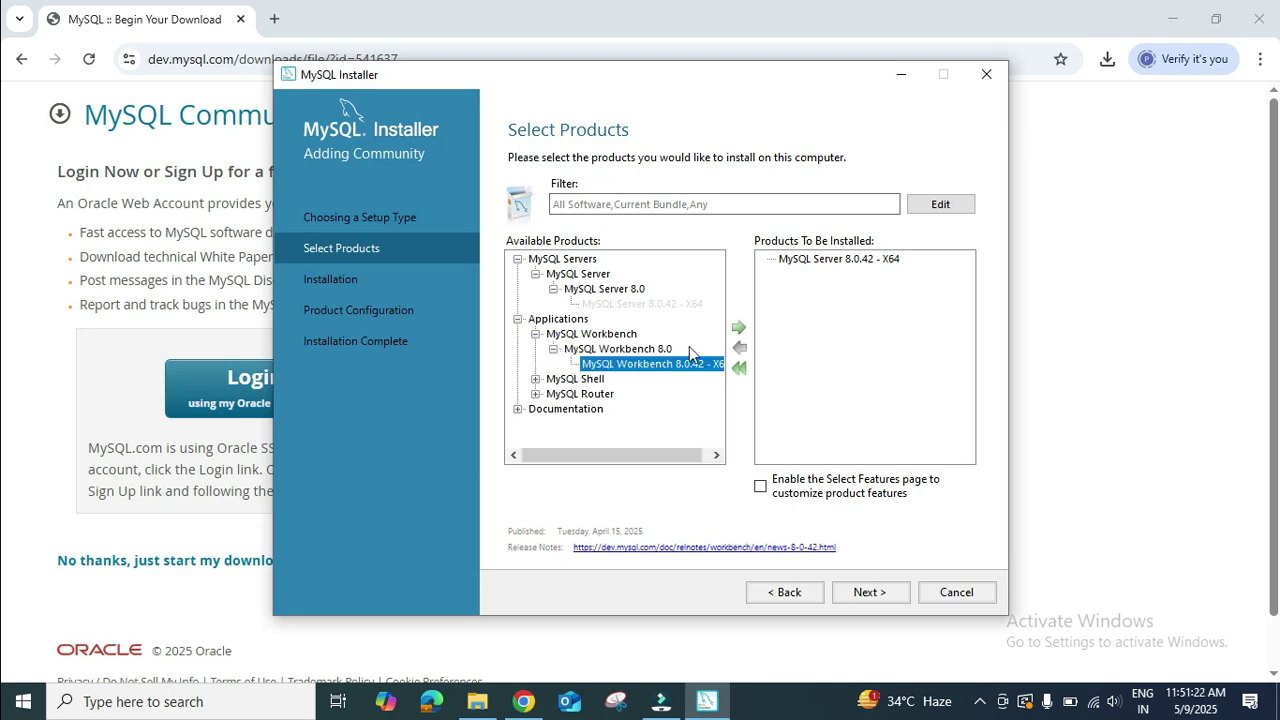
click(738, 328)
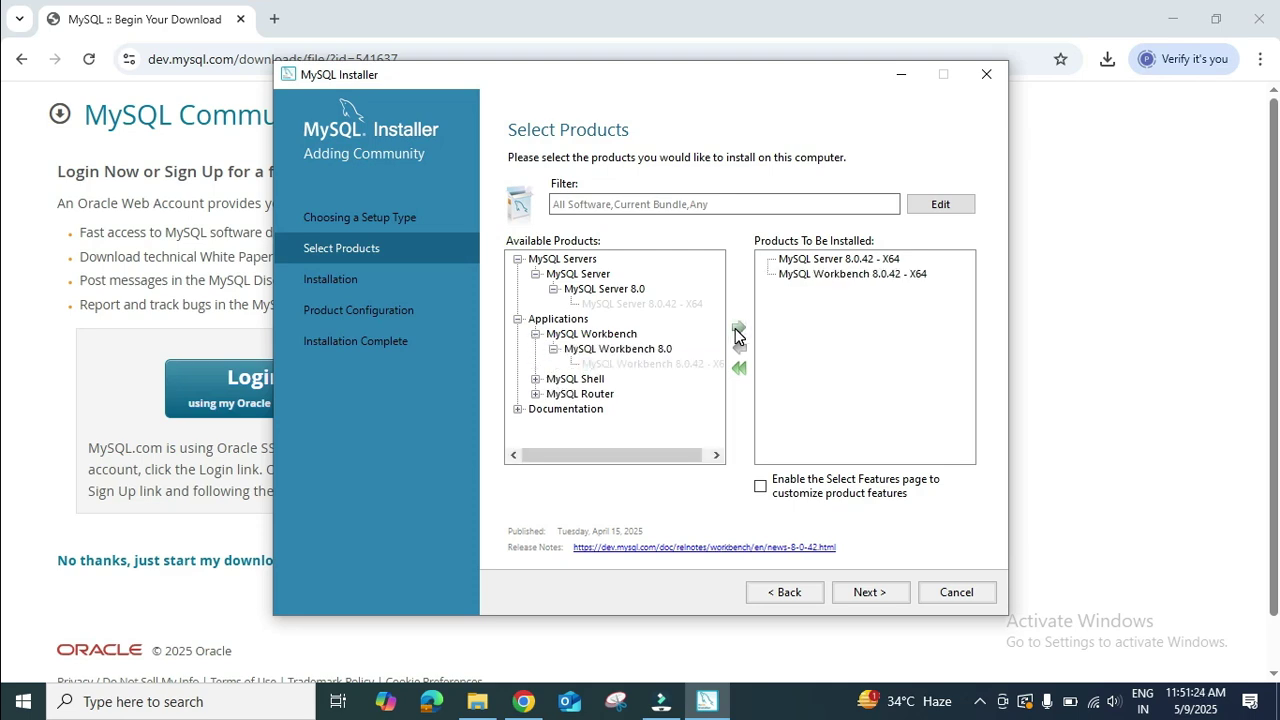
Add MySQL Shell 8.0.42 - X64 to the install list, then browse the Router and Servers branches.
click(536, 380)
click(546, 394)
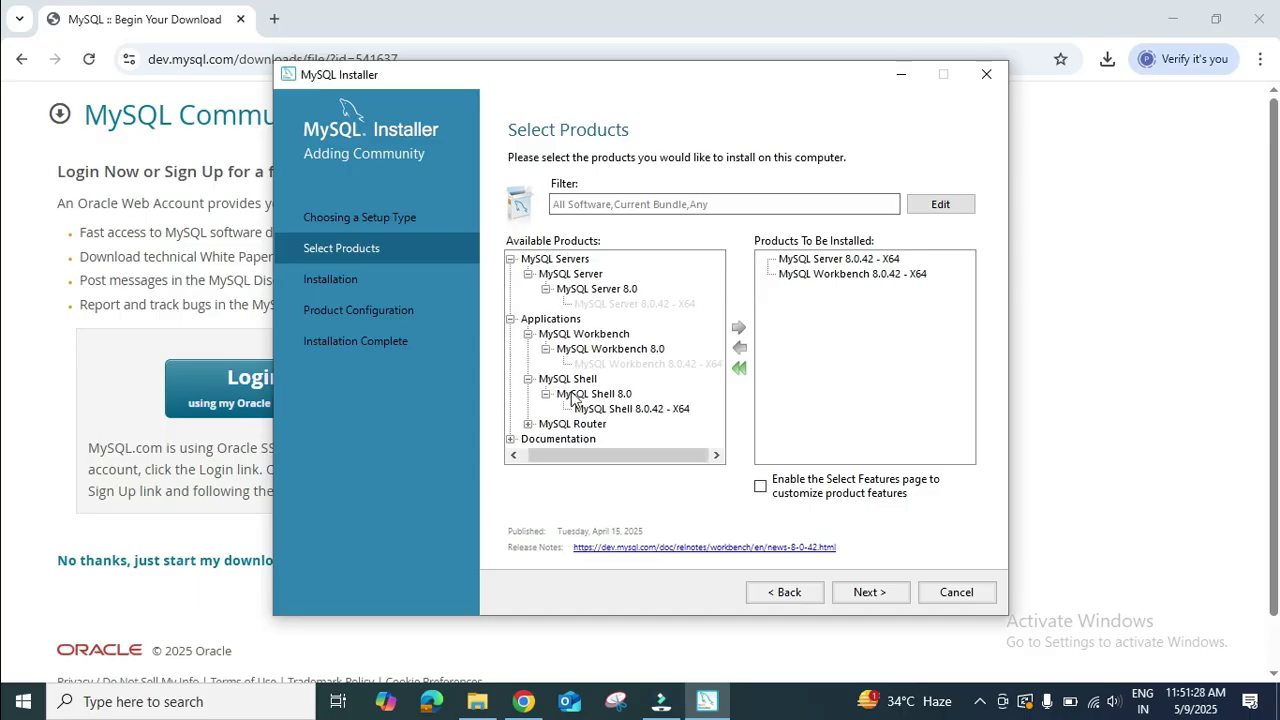
click(602, 409)
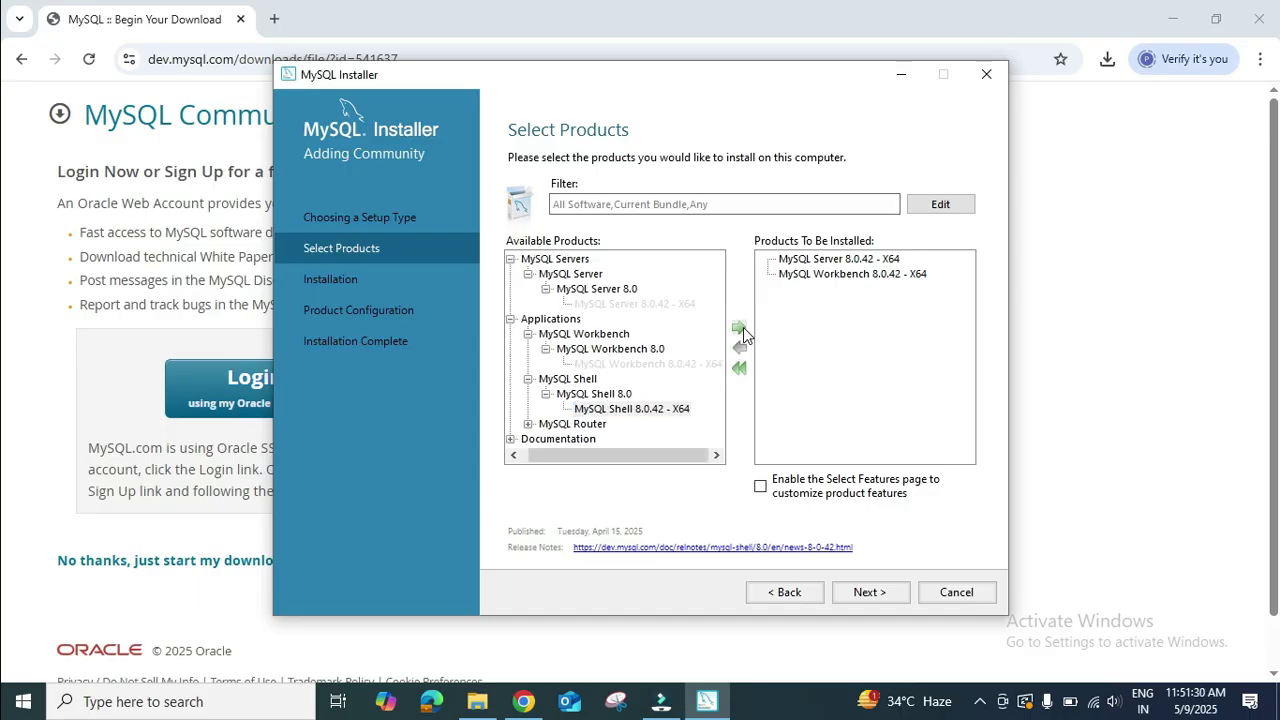
click(741, 328)
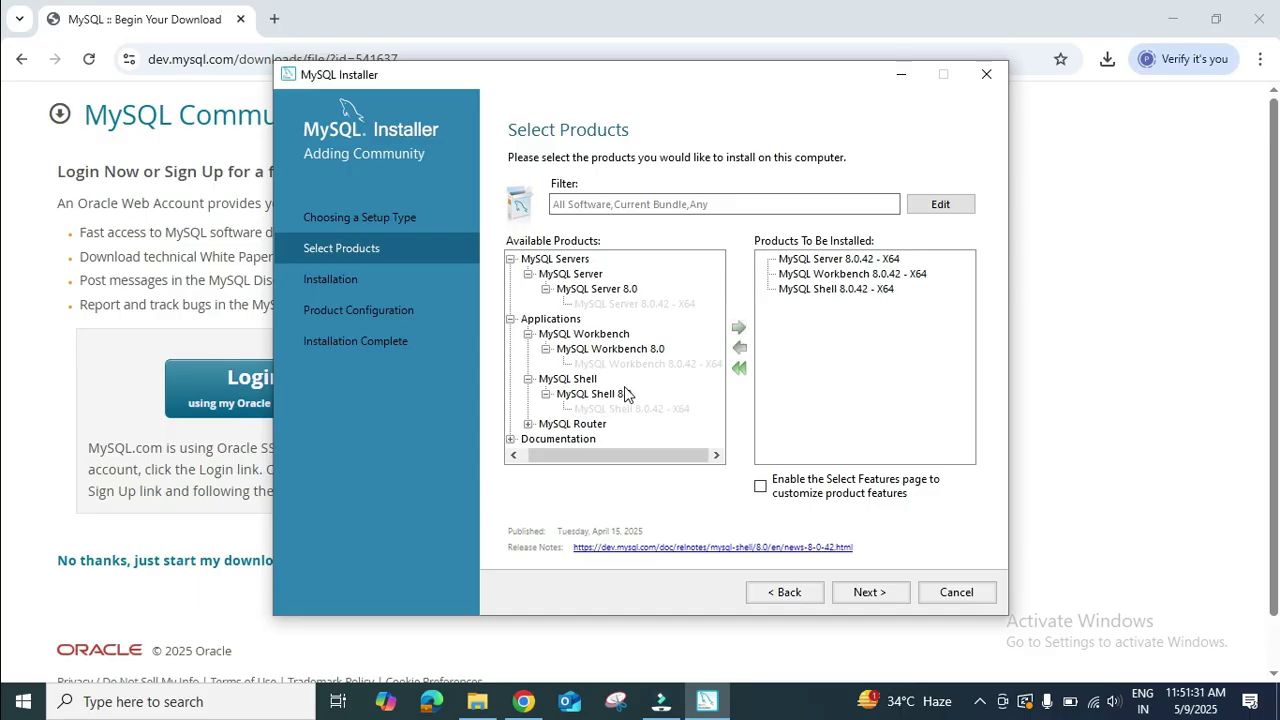
click(529, 424)
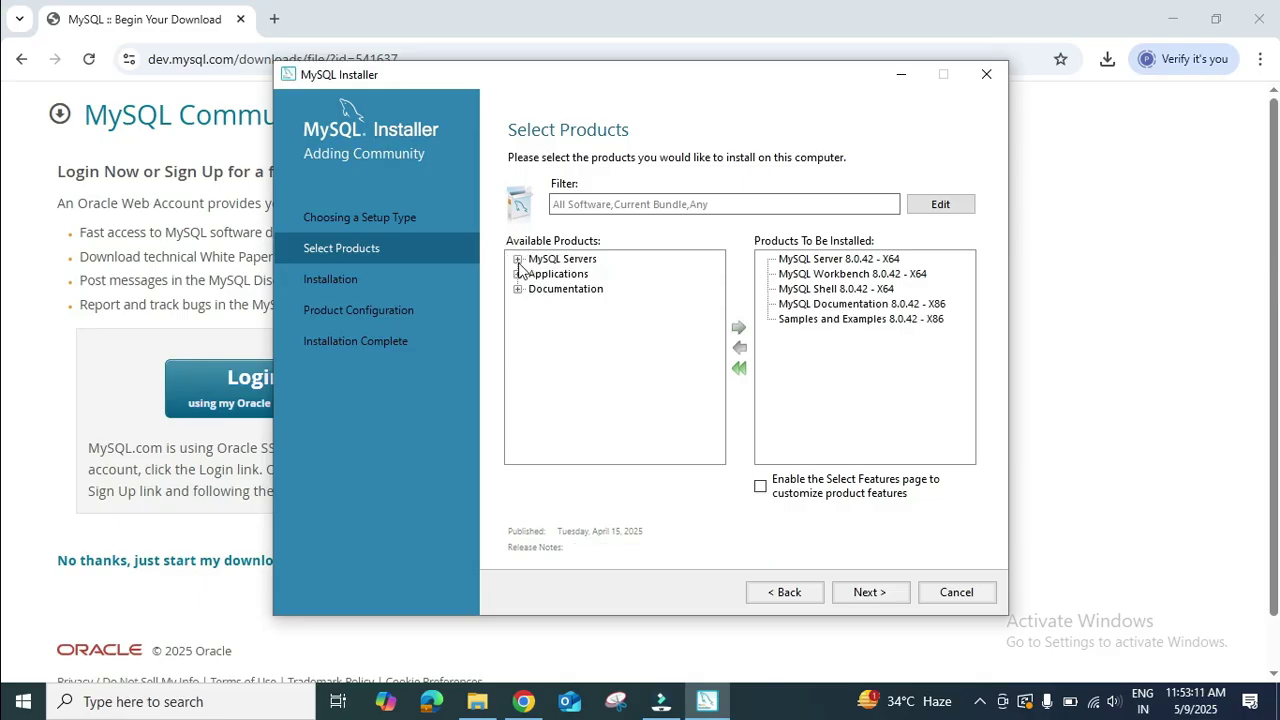
click(518, 260)
click(518, 260)
Install the queued 8.0.42 products, accepting the existing install and data paths.
click(904, 593)
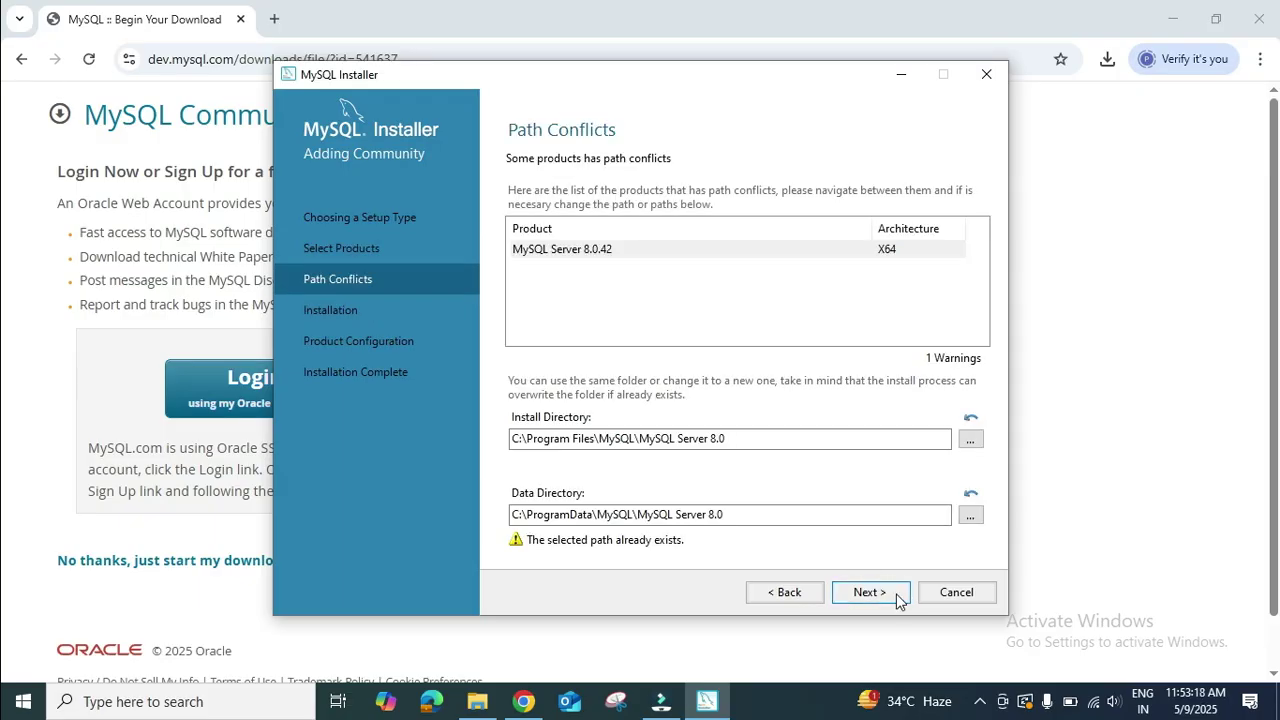
click(898, 594)
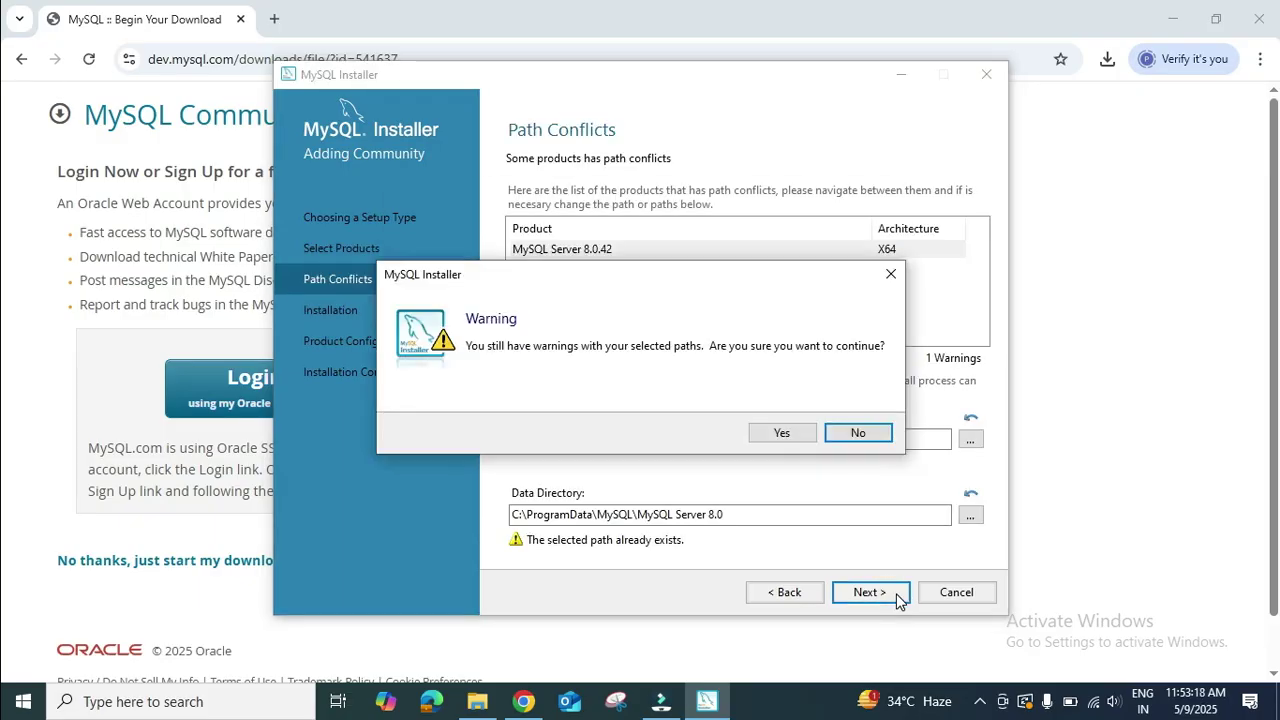
click(790, 440)
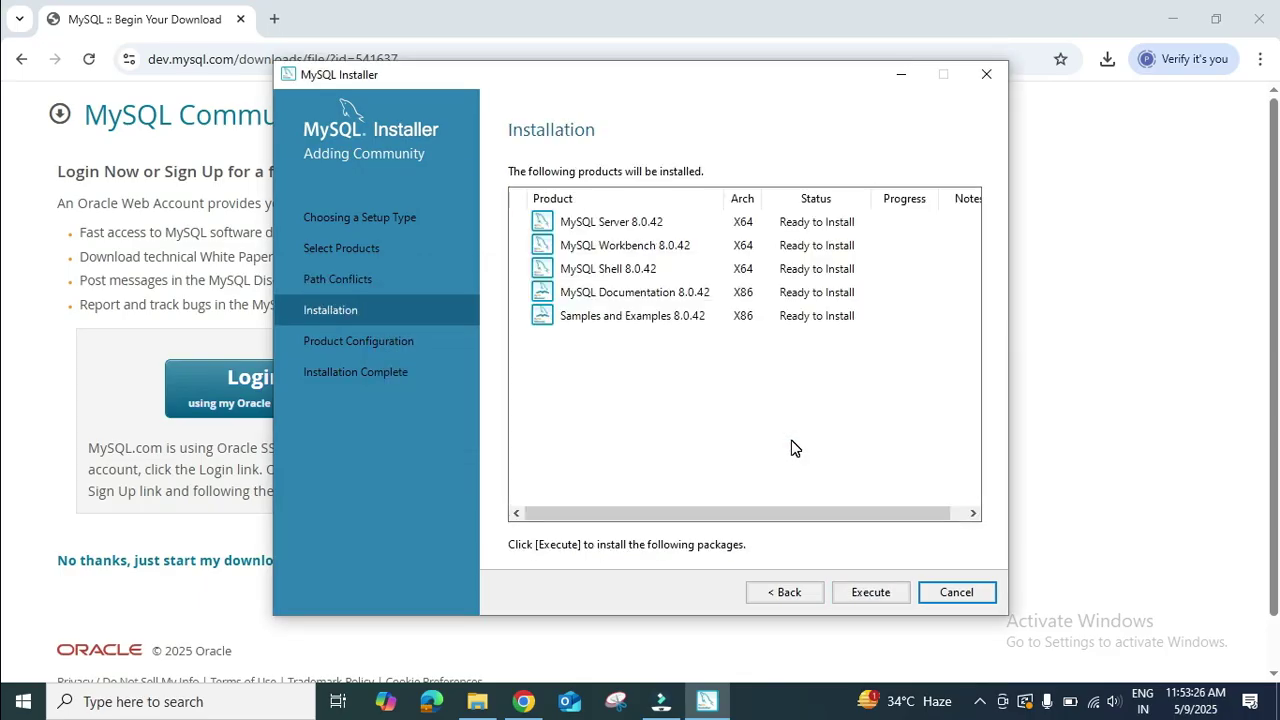
click(887, 594)
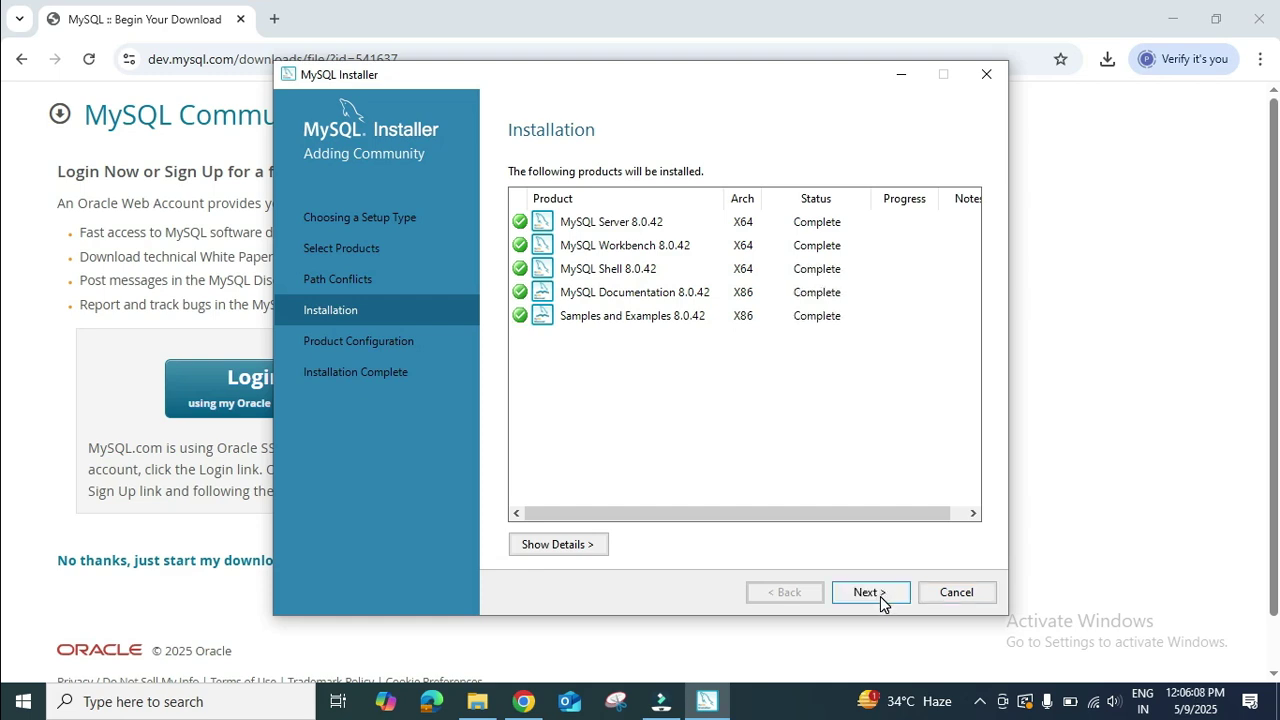
click(872, 592)
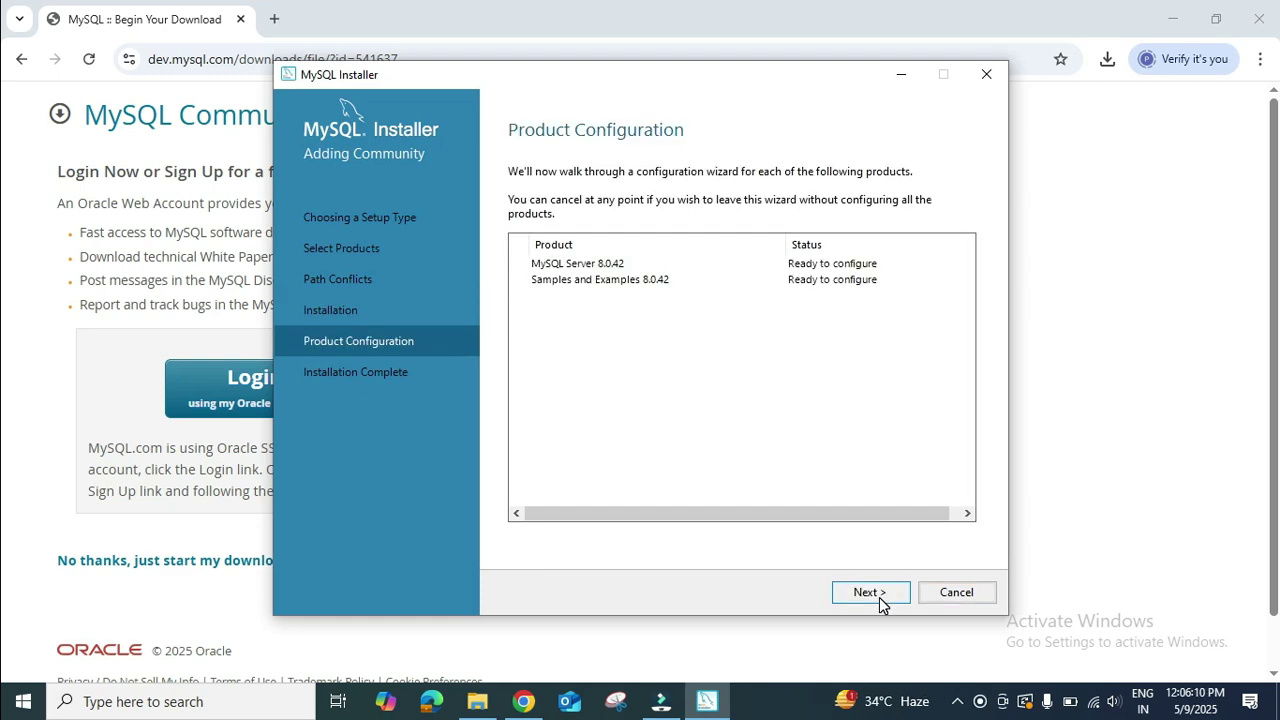
Keep the server config type as Development Computer on port 3306.
click(879, 597)
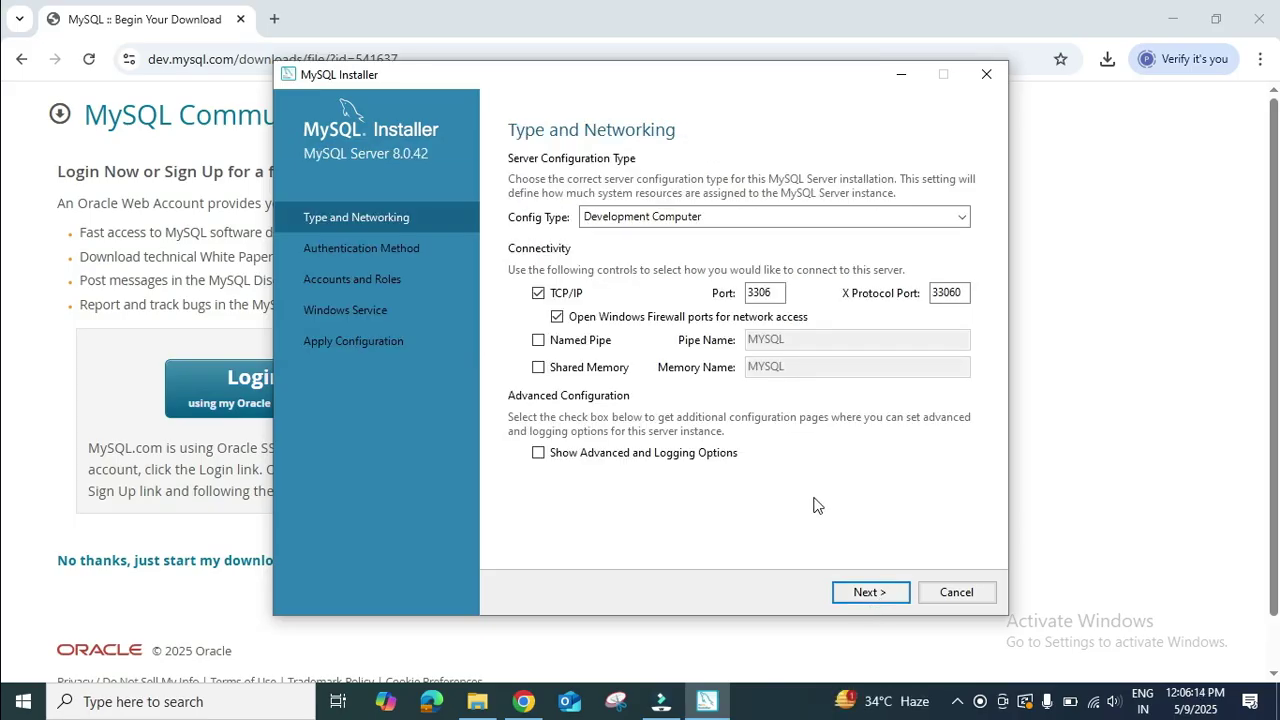
click(832, 223)
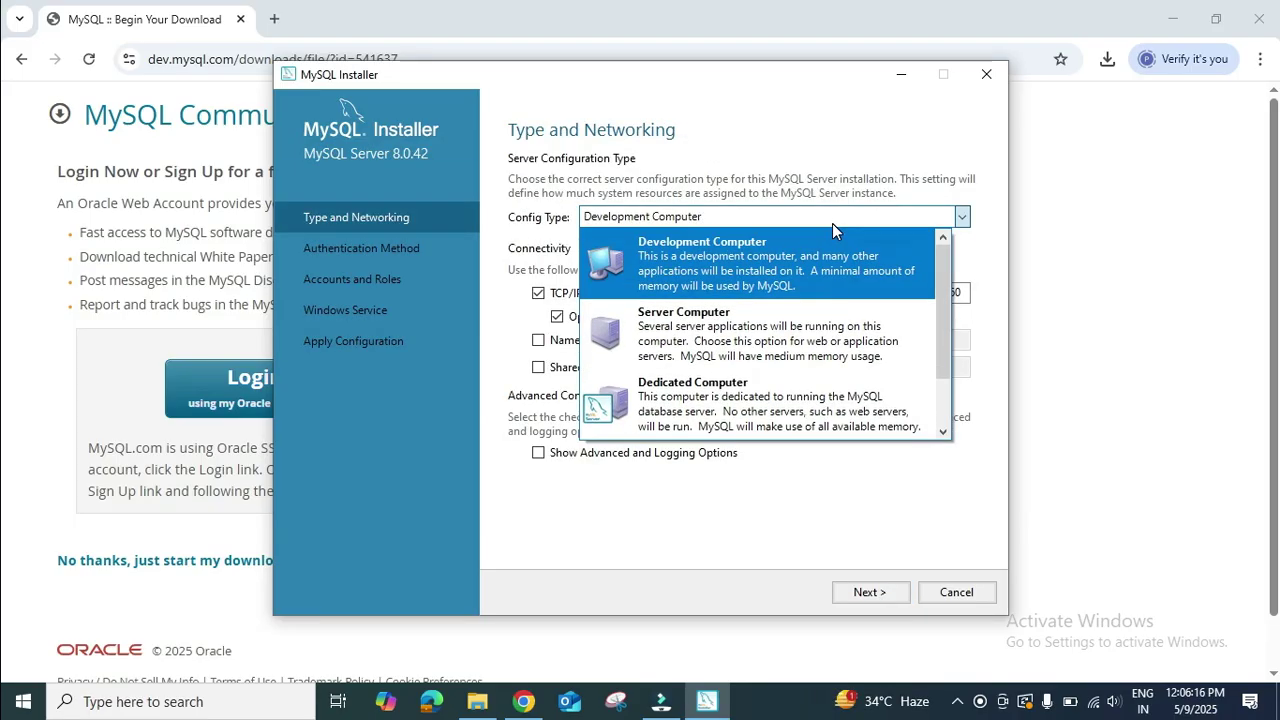
click(832, 223)
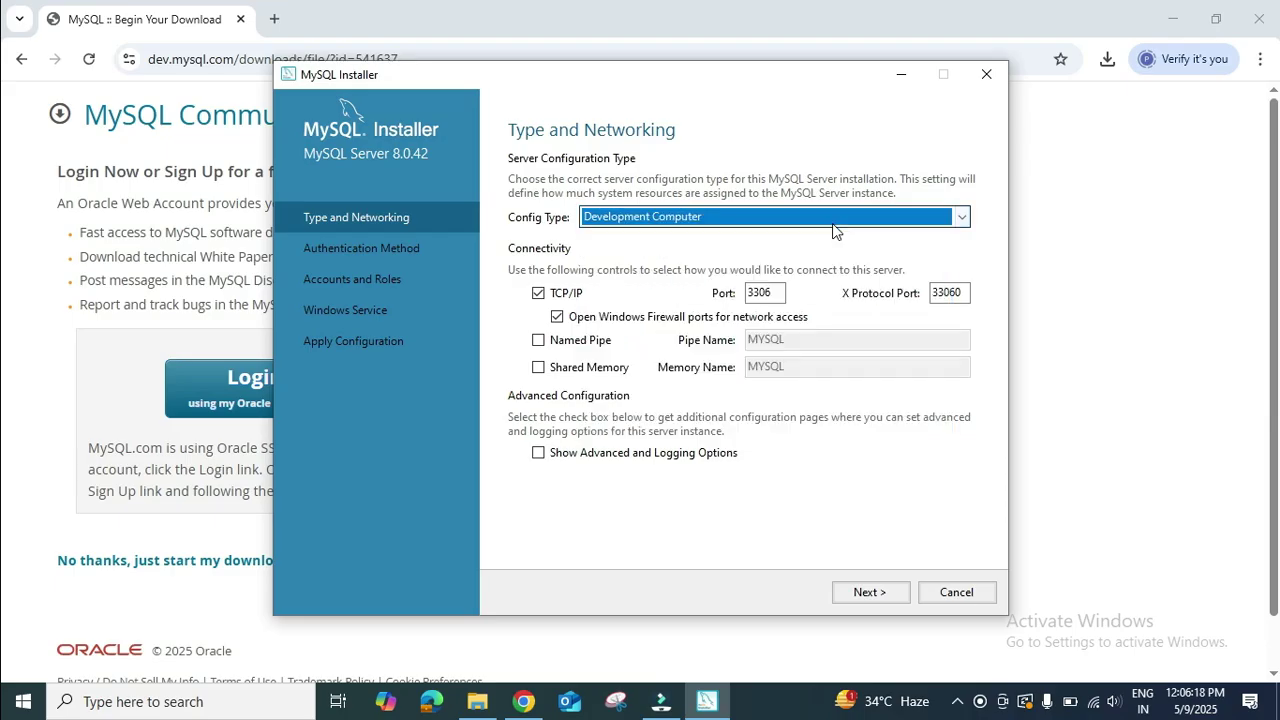
click(893, 592)
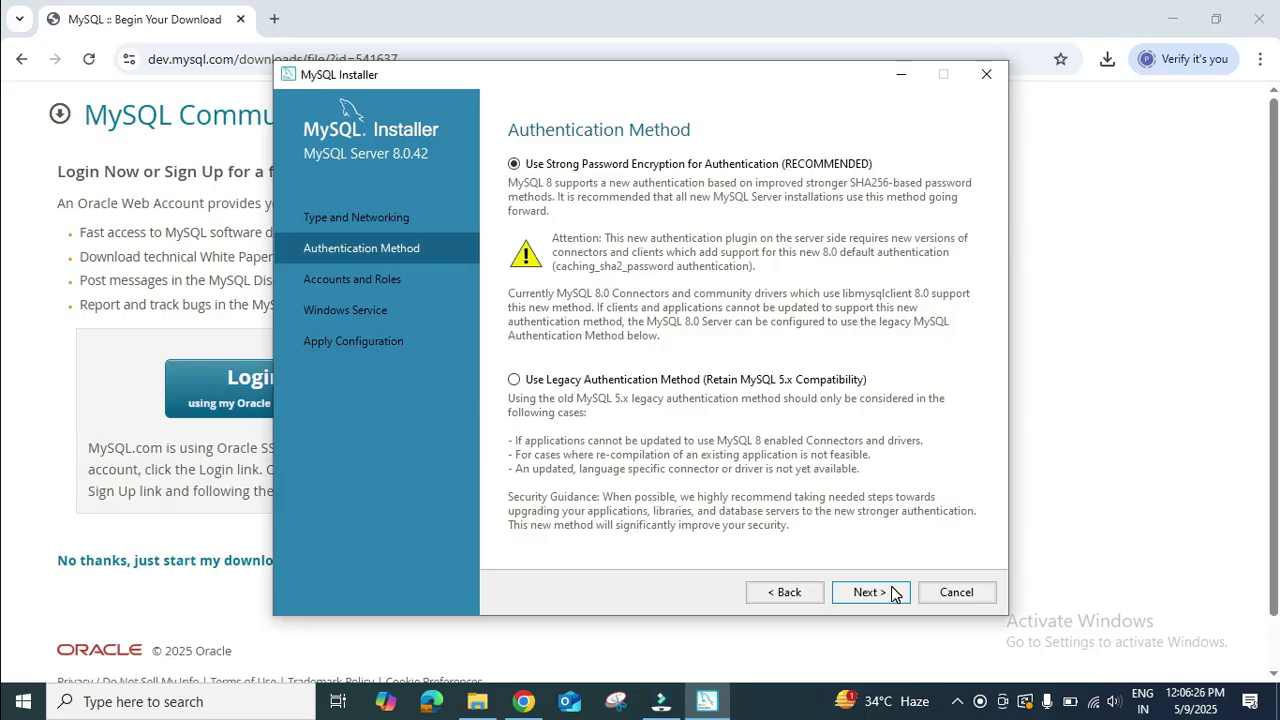
Keep strong password encryption, verify the root password, and keep the MYSQL80 service settings.
click(893, 592)
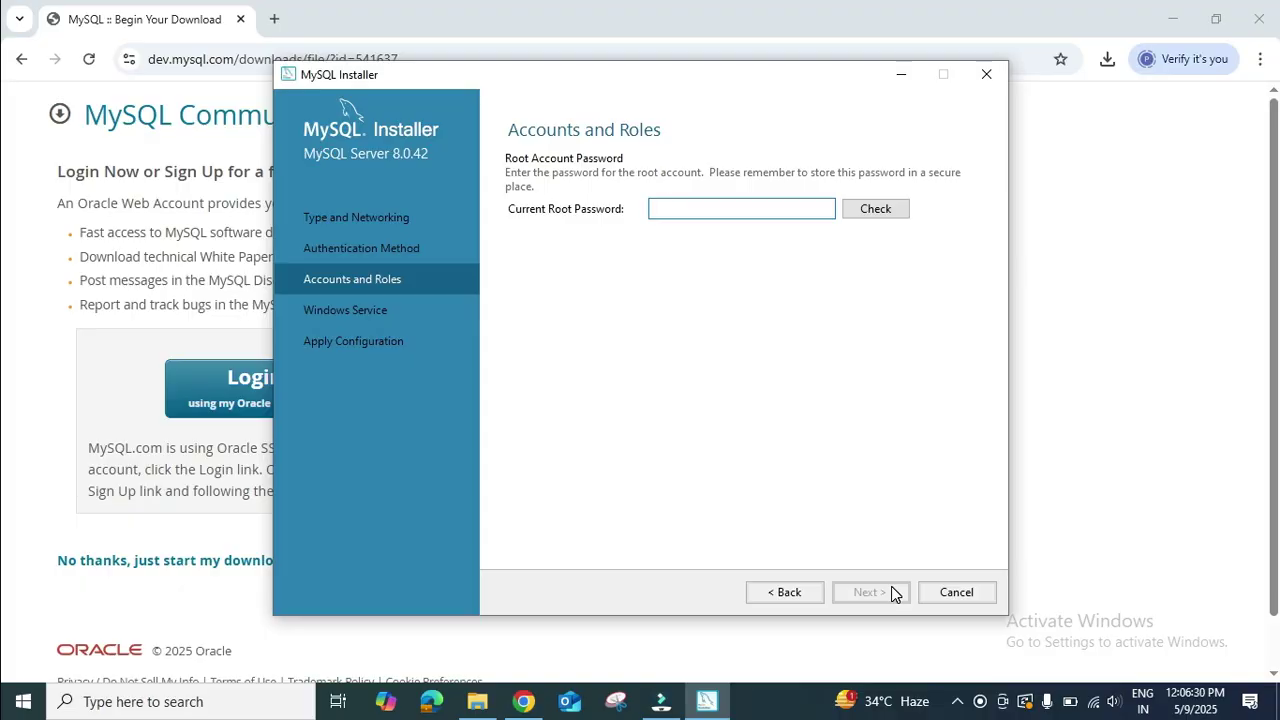
click(875, 209)
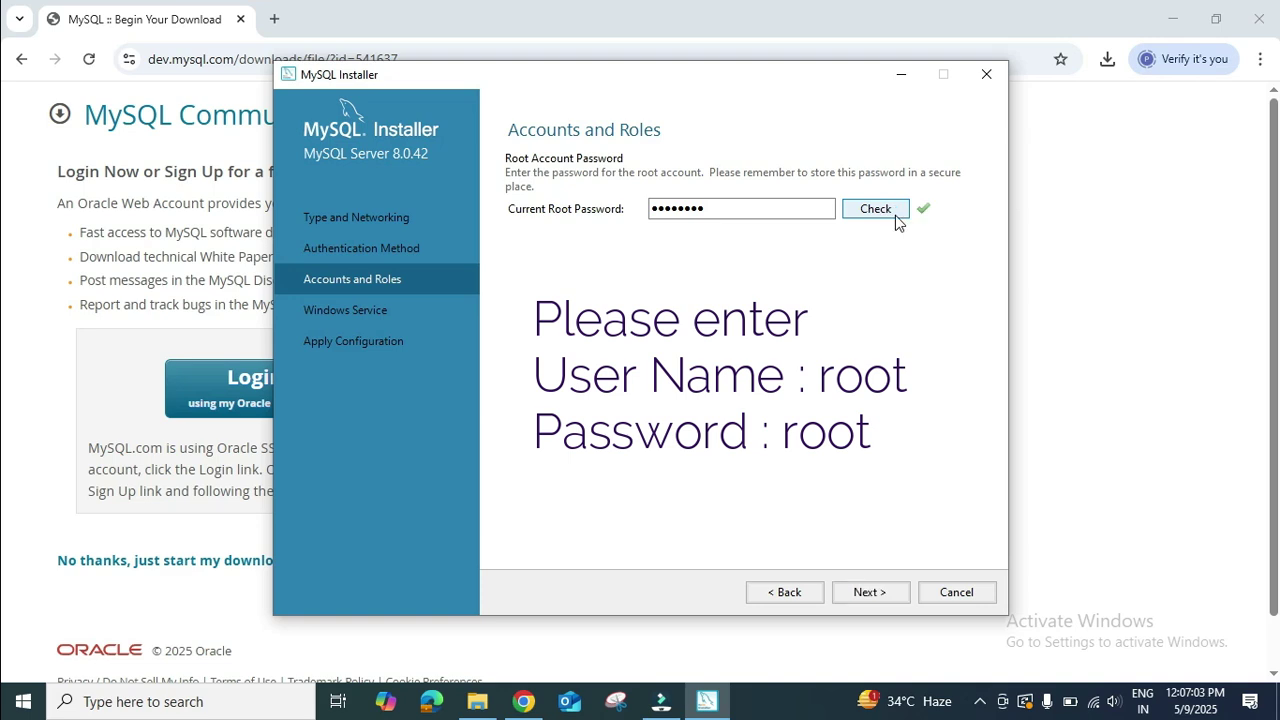
click(876, 593)
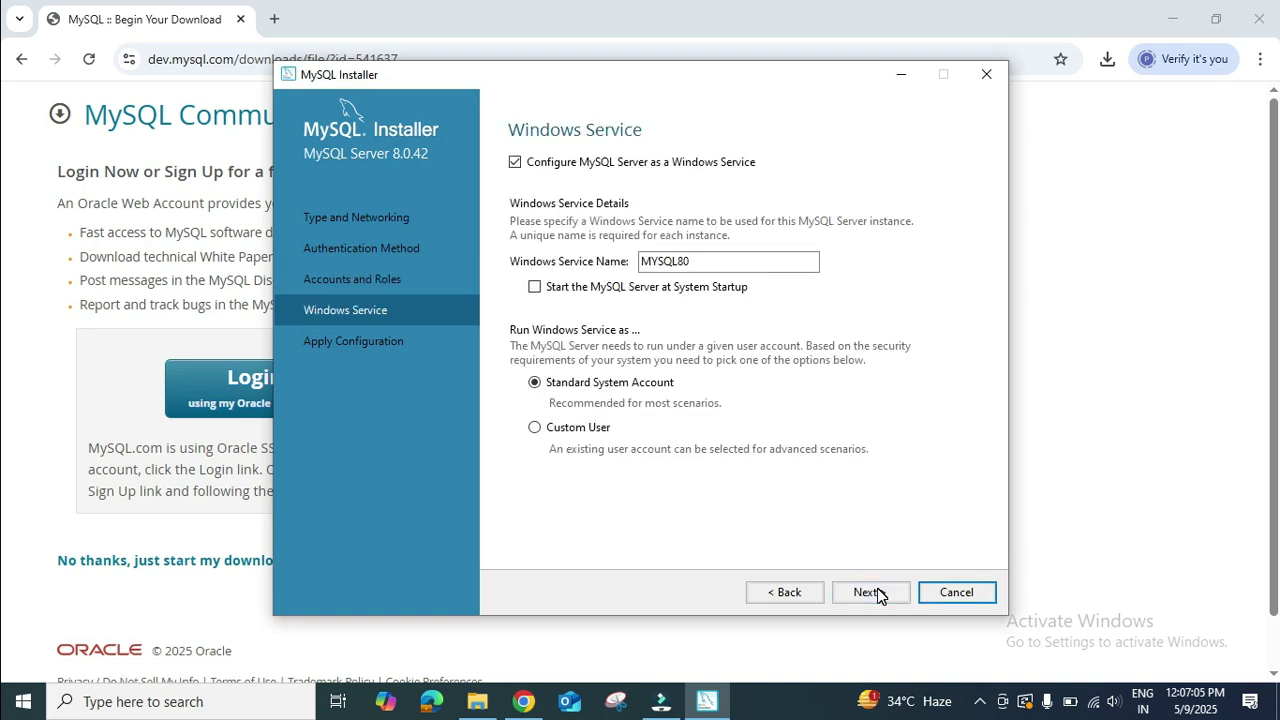
click(876, 593)
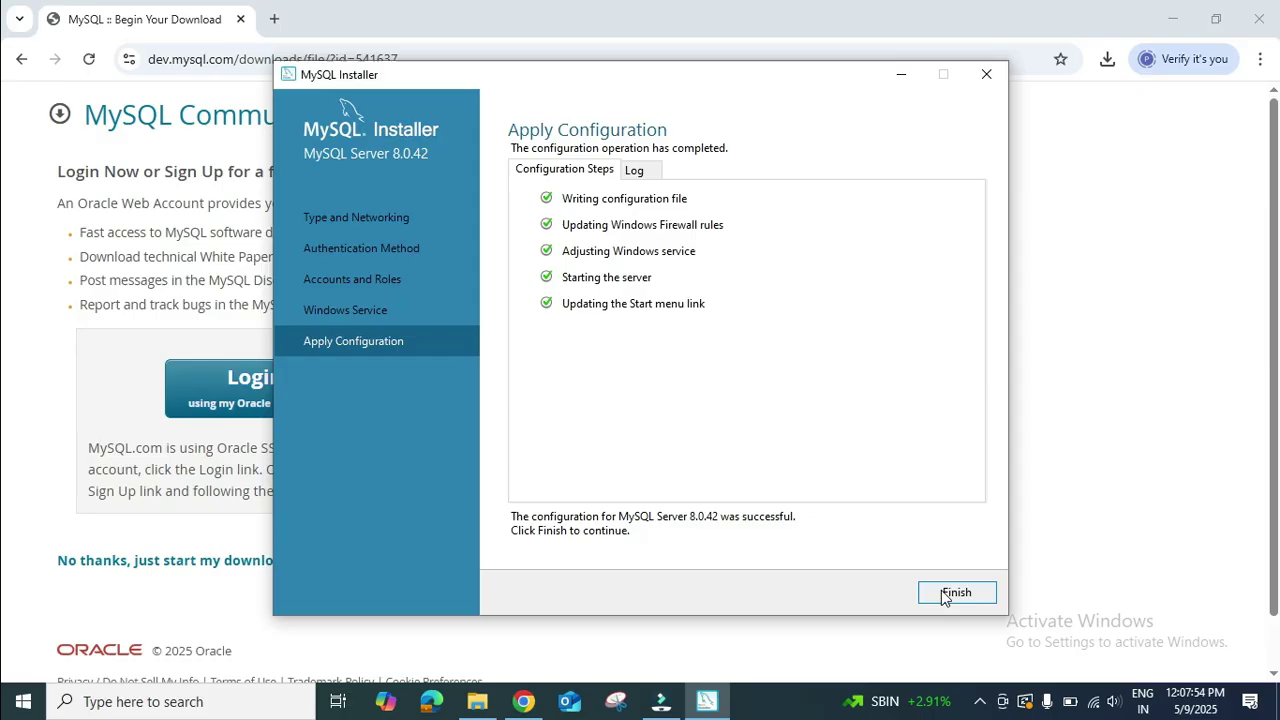
Connect Samples and Examples to the server by entering and checking the root account password.
click(951, 592)
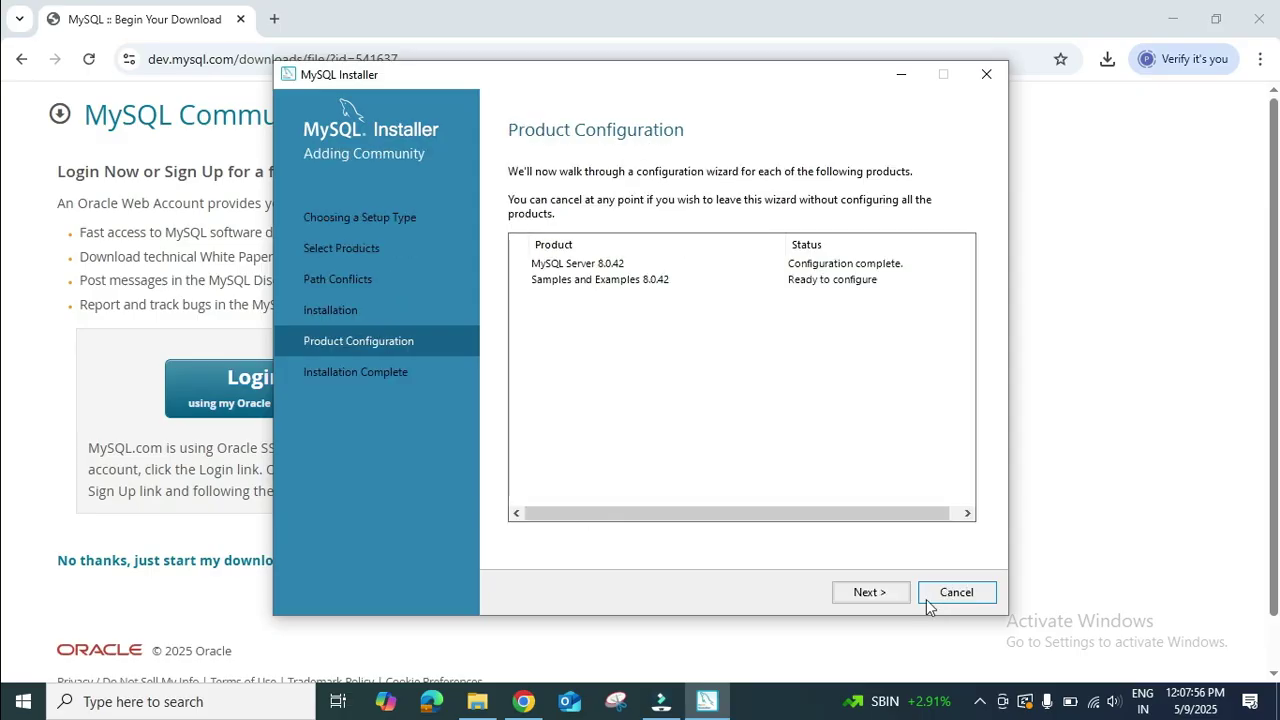
click(869, 592)
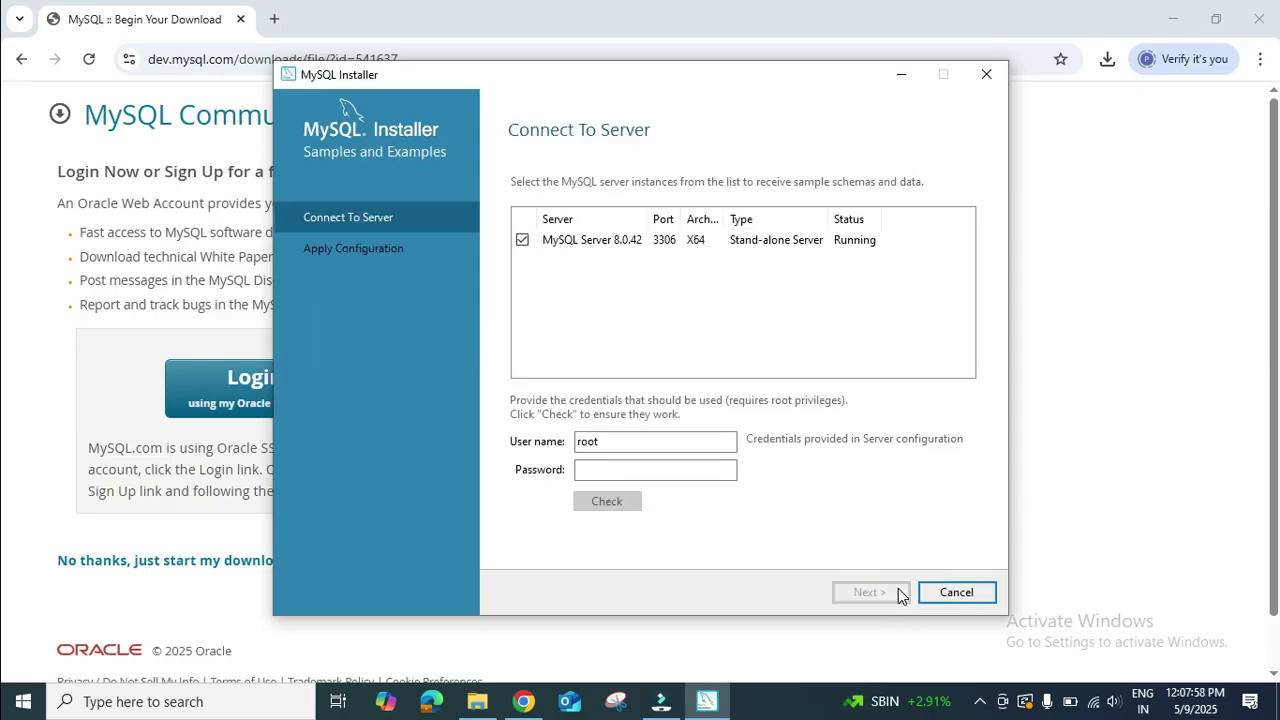
click(628, 472)
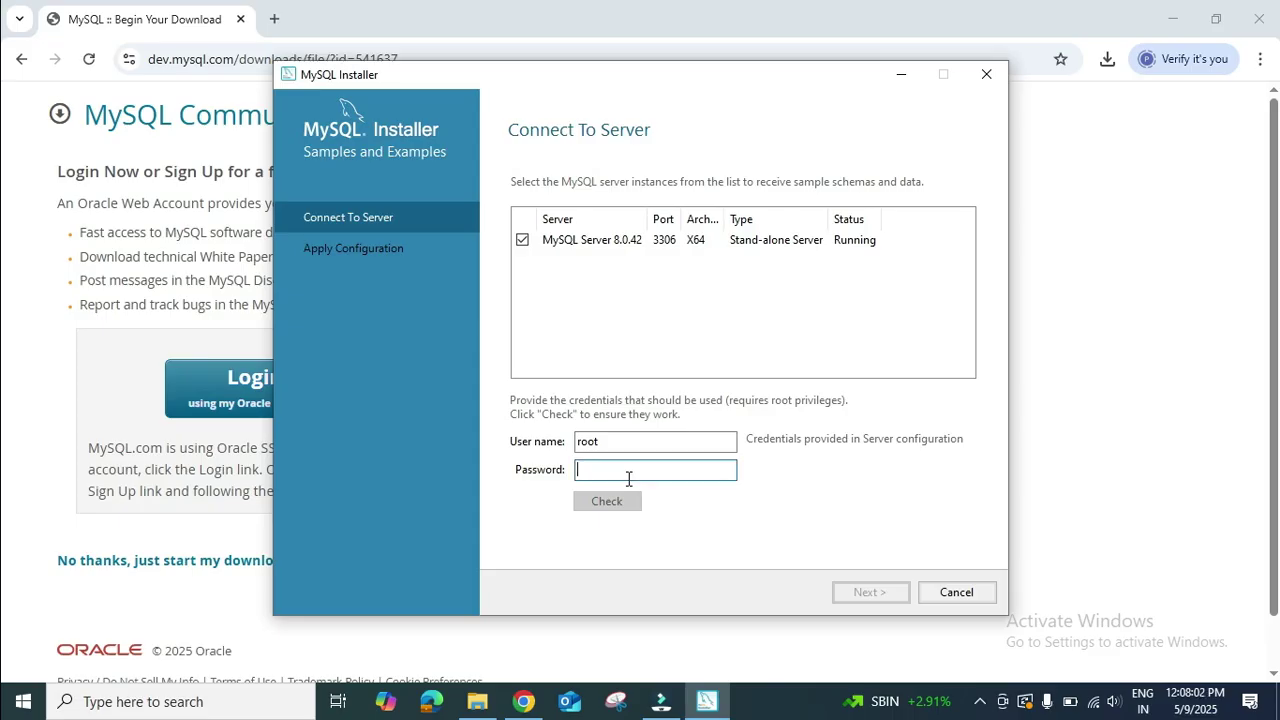
text(root12)
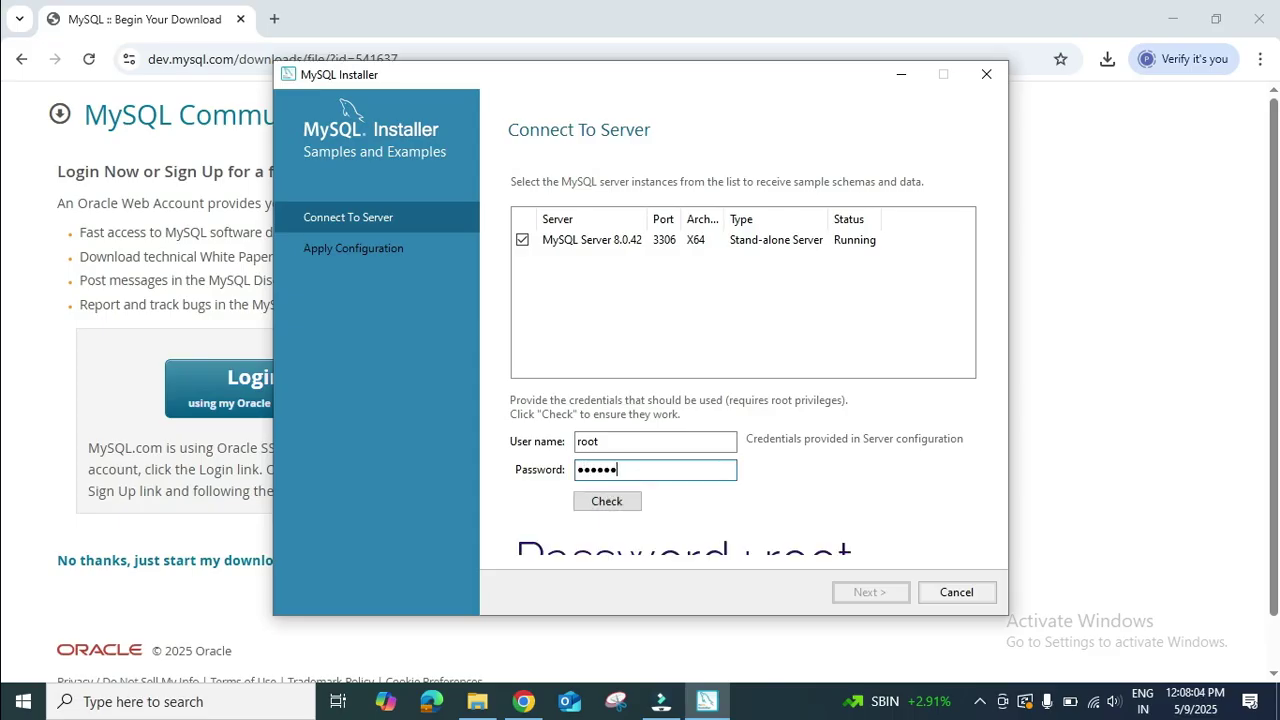
text(34)
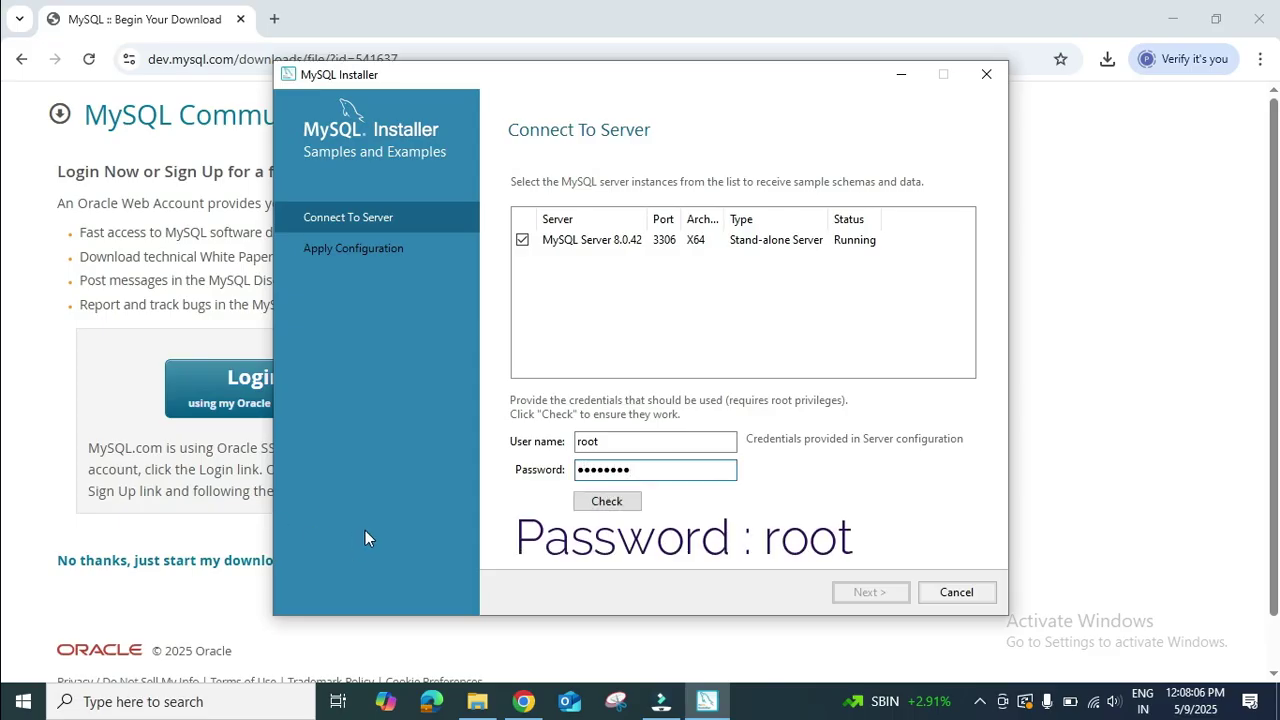
click(584, 502)
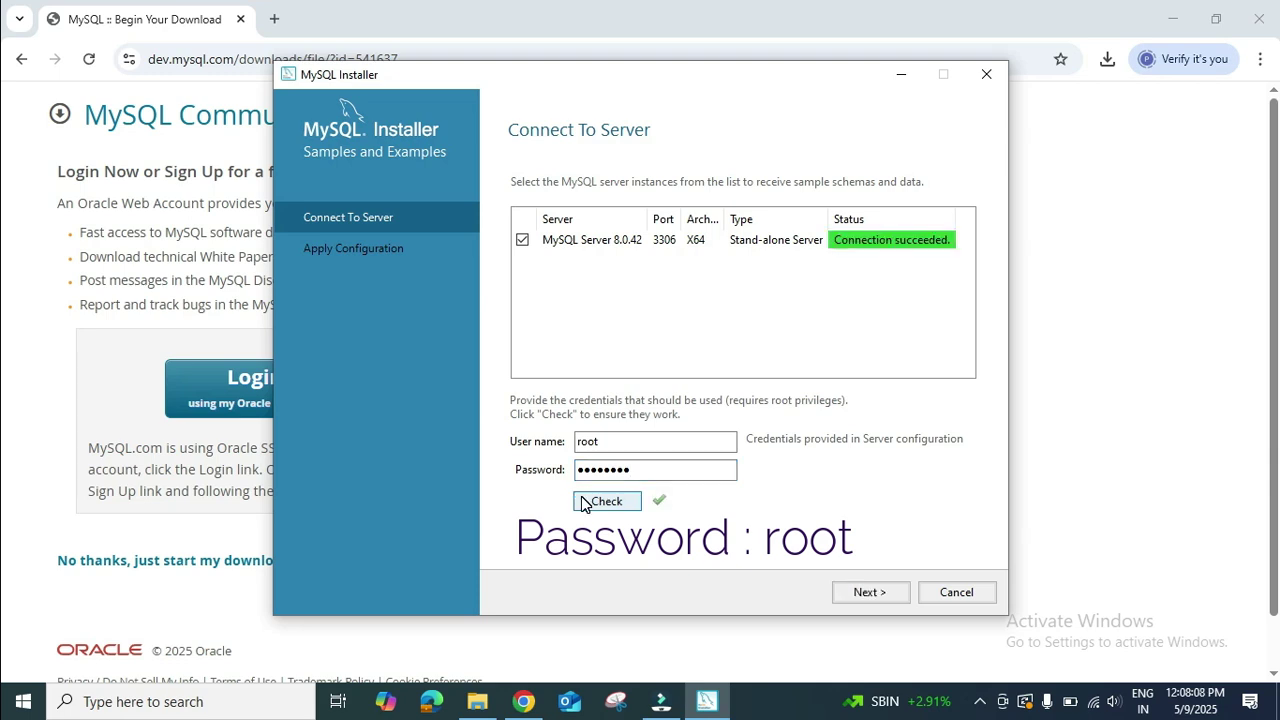
Apply the Samples and Examples configuration and advance to Installation Complete.
click(892, 599)
click(892, 599)
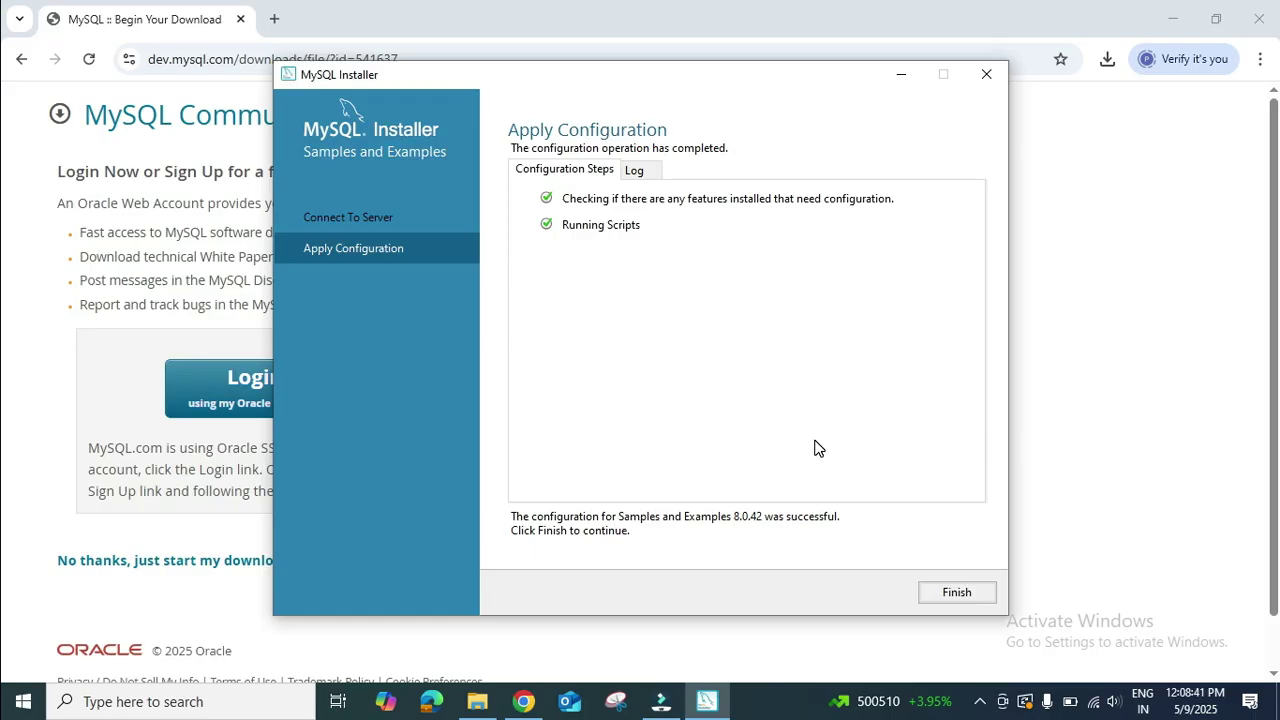
click(967, 594)
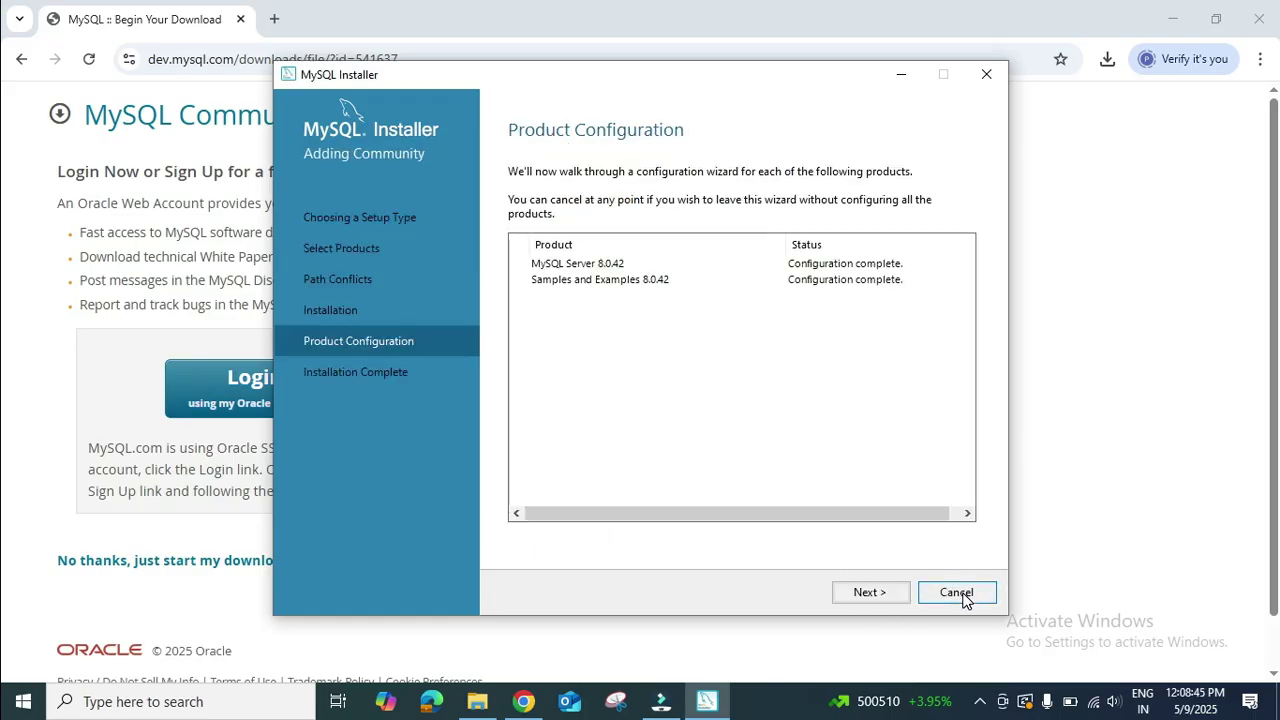
click(871, 592)
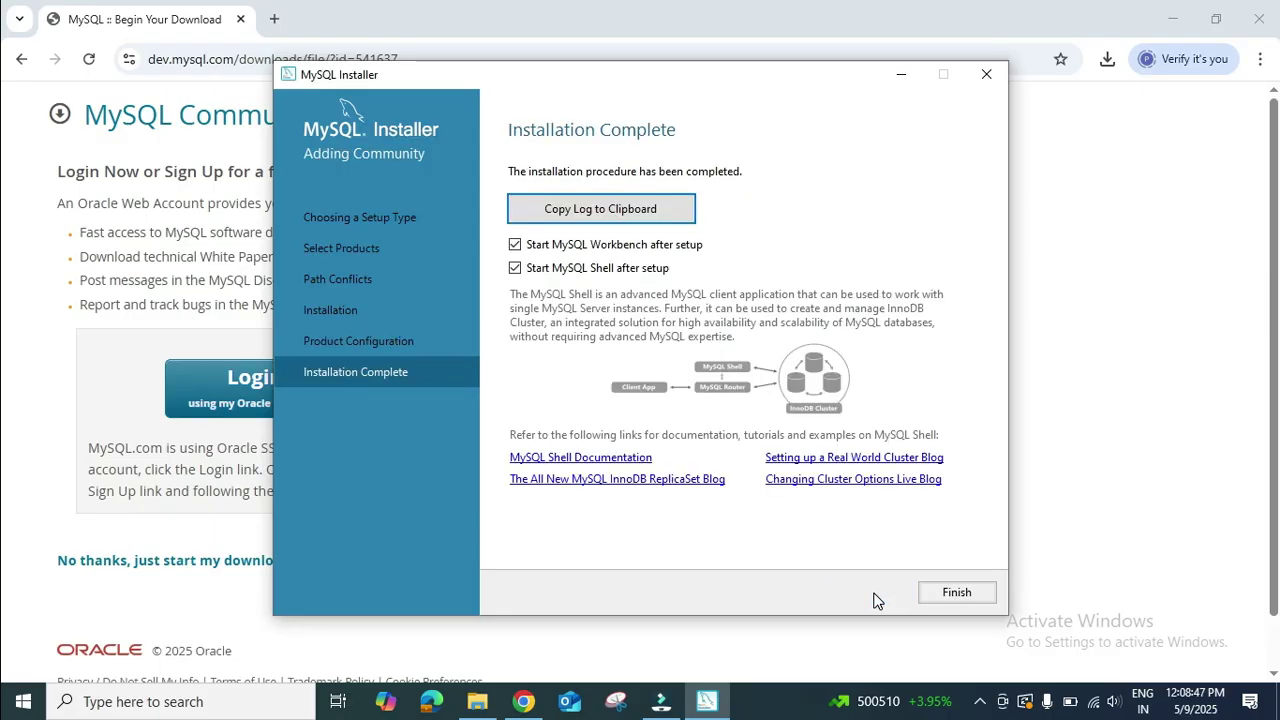